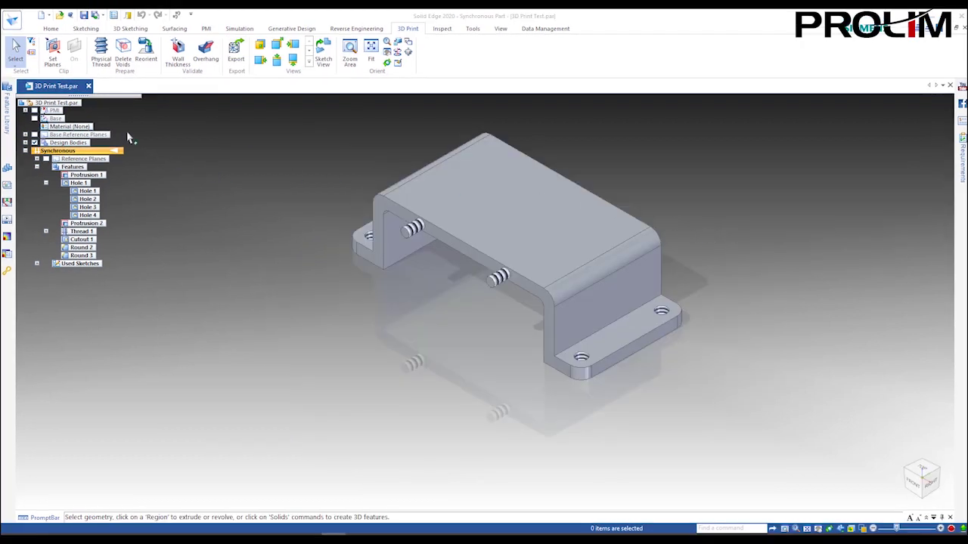
Show the base reference planes and clip the bracket parallel to the Right (yz) plane, from mid-span to an offset of -100 mm.
click(53, 53)
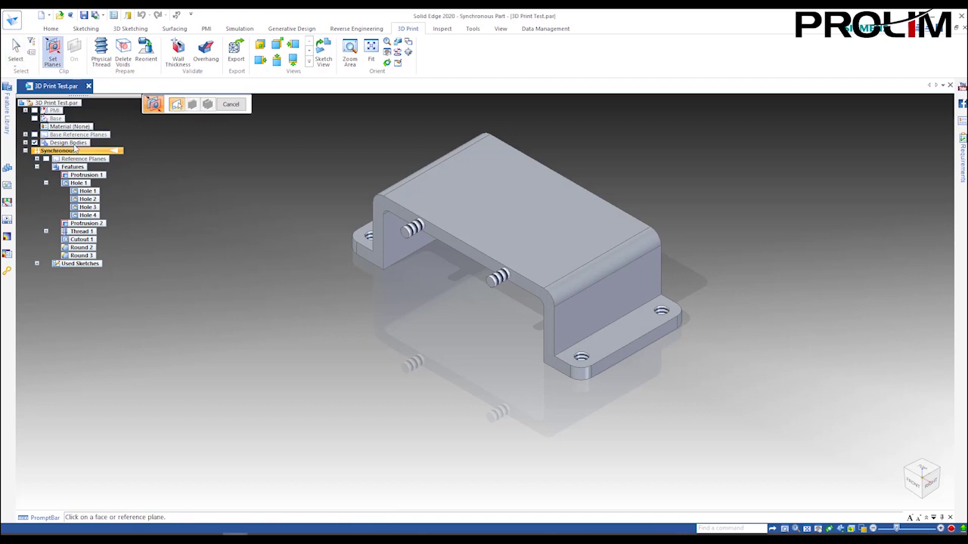
click(34, 134)
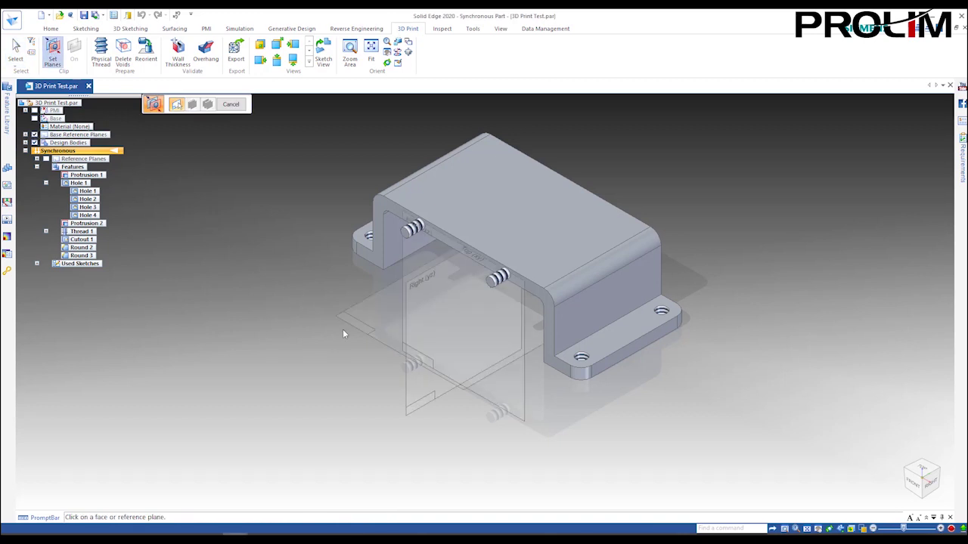
click(406, 309)
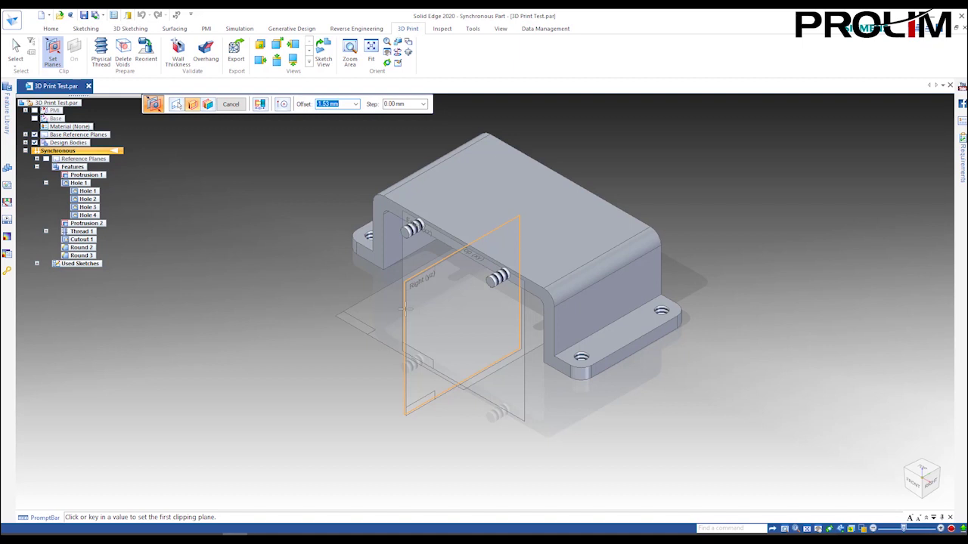
middle_drag(416, 303, 477, 279)
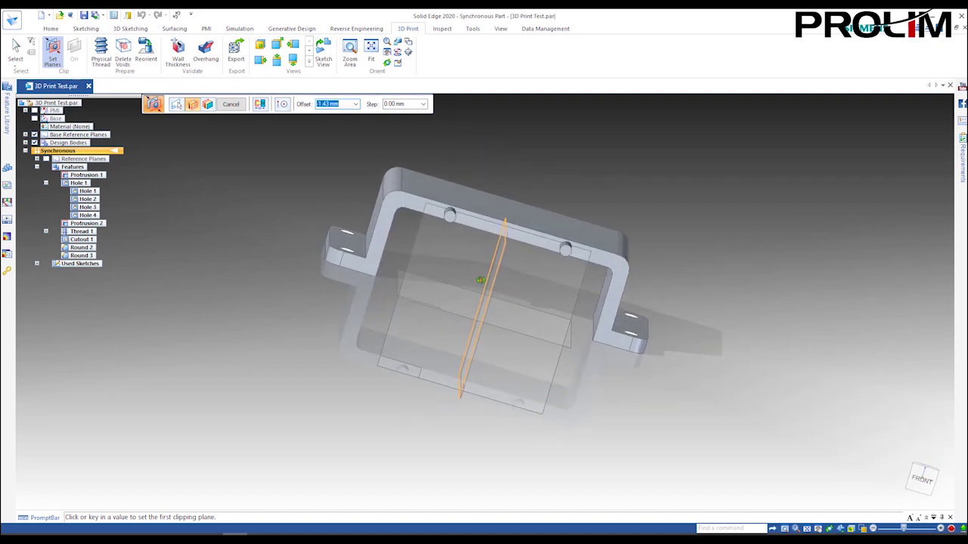
click(503, 257)
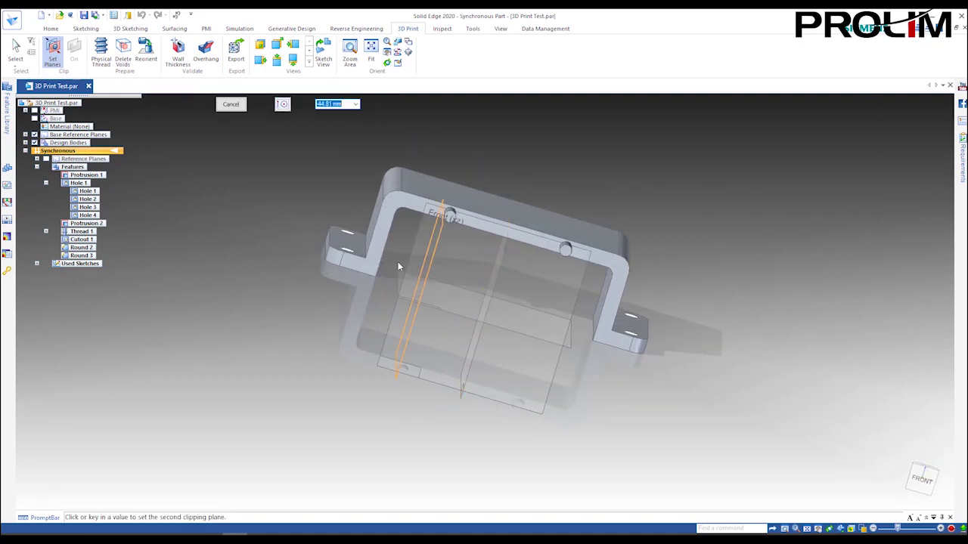
middle_drag(319, 263, 344, 291)
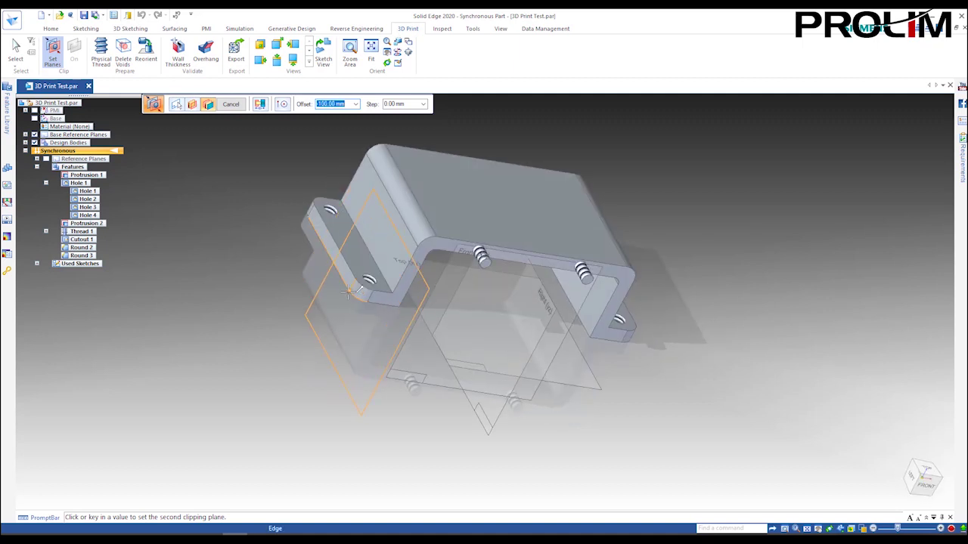
click(348, 291)
middle_drag(555, 348, 497, 313)
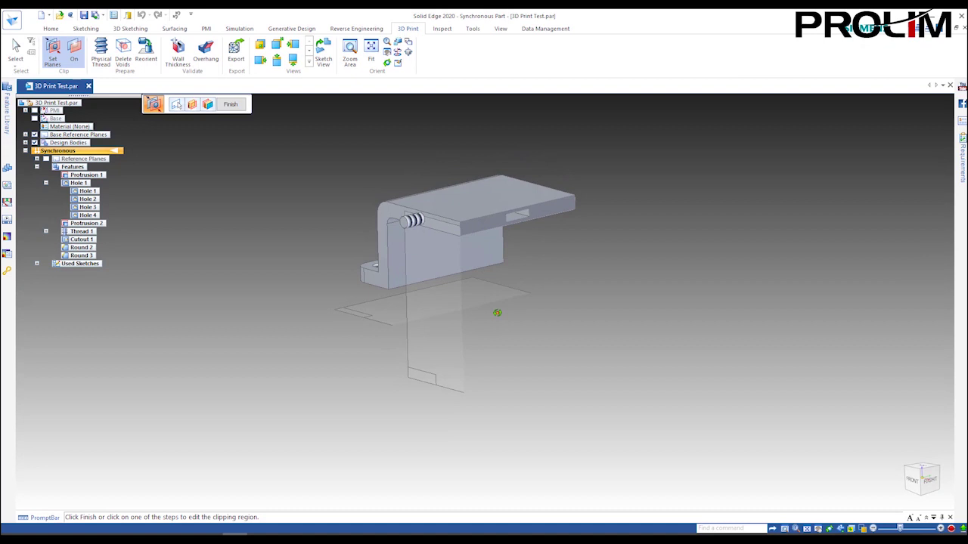
middle_drag(498, 198, 531, 282)
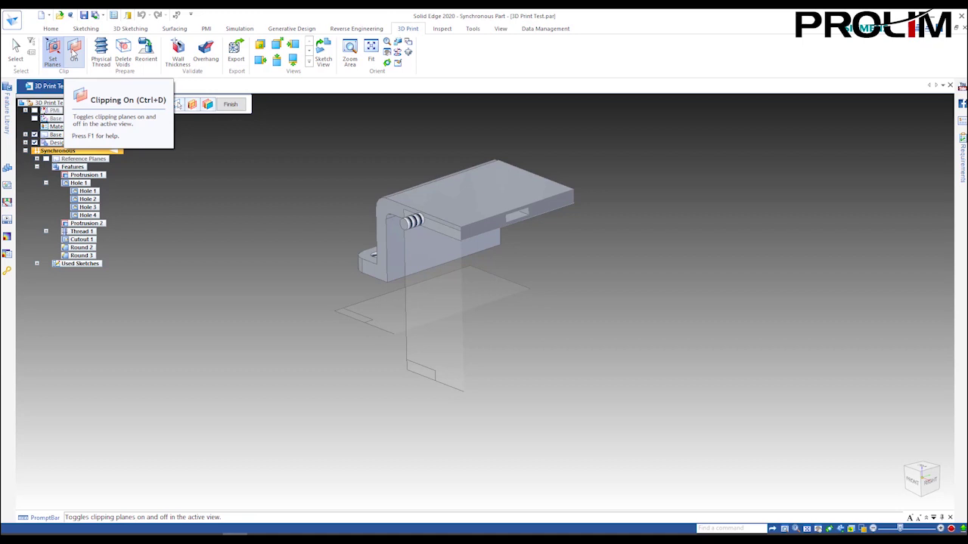
Toggle the clipping on and off, leave it off when finishing the clipping setup, and hide the base reference planes.
click(74, 53)
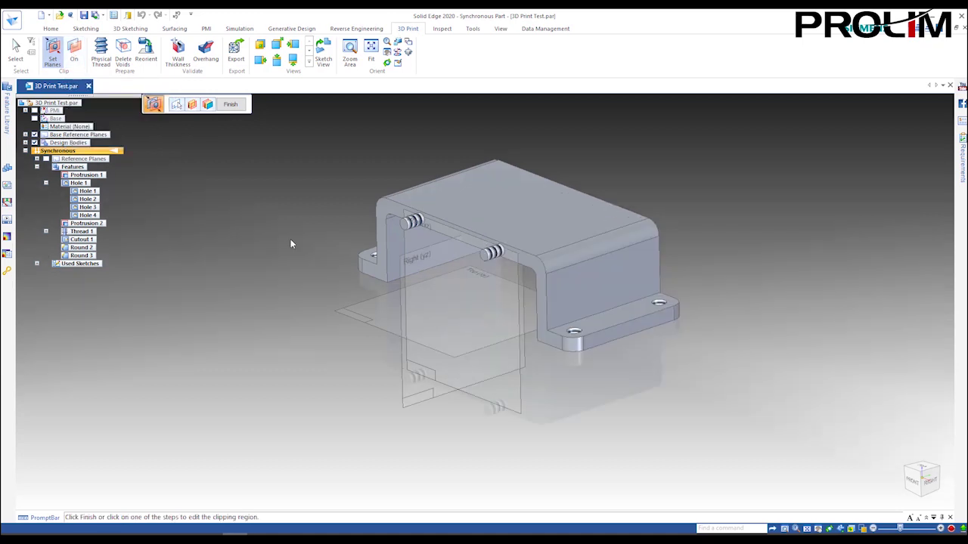
key(ctrl+d)
key(ctrl+d)
key(ctrl+d)
key(ctrl+d)
click(230, 104)
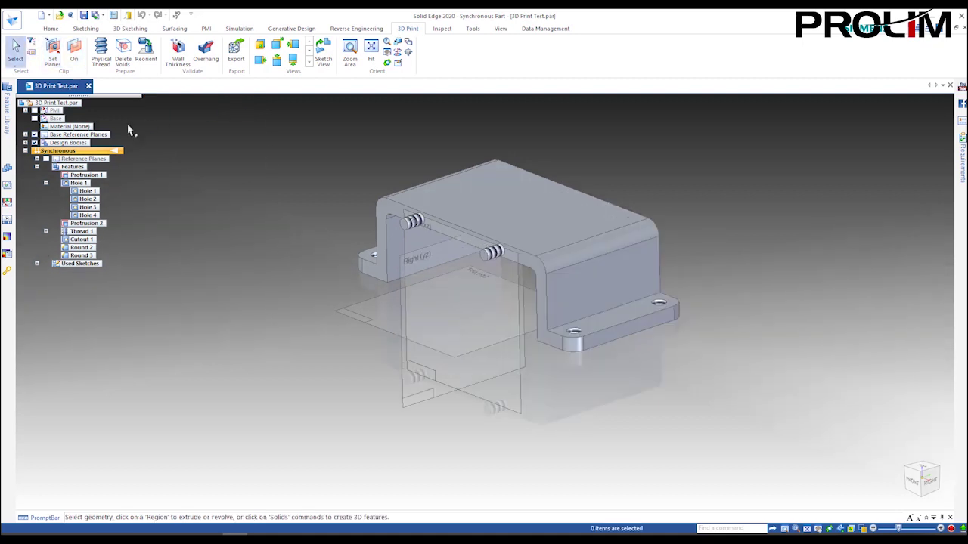
click(34, 134)
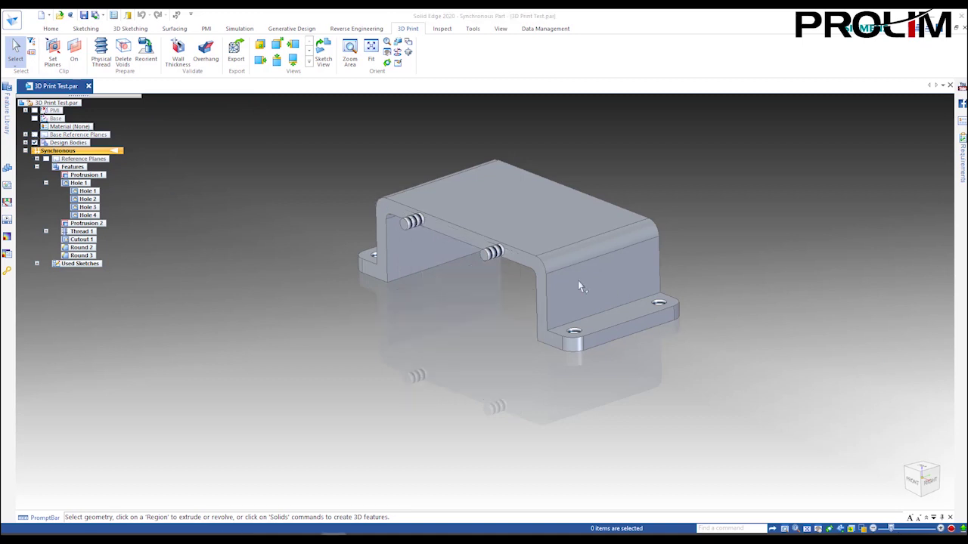
Start the Physical Thread command, switch to Photos to read the note on enabling the option, and return to Solid Edge.
click(100, 53)
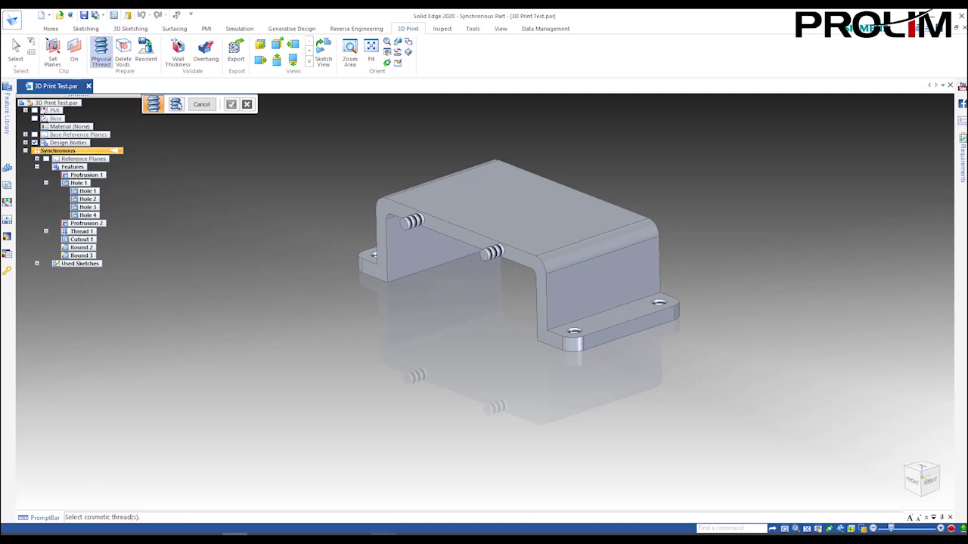
click(384, 540)
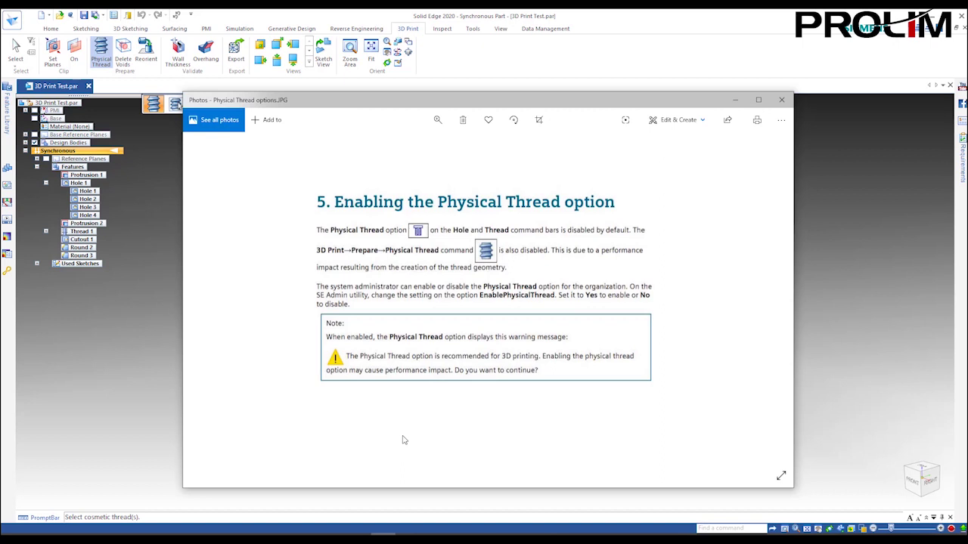
click(737, 100)
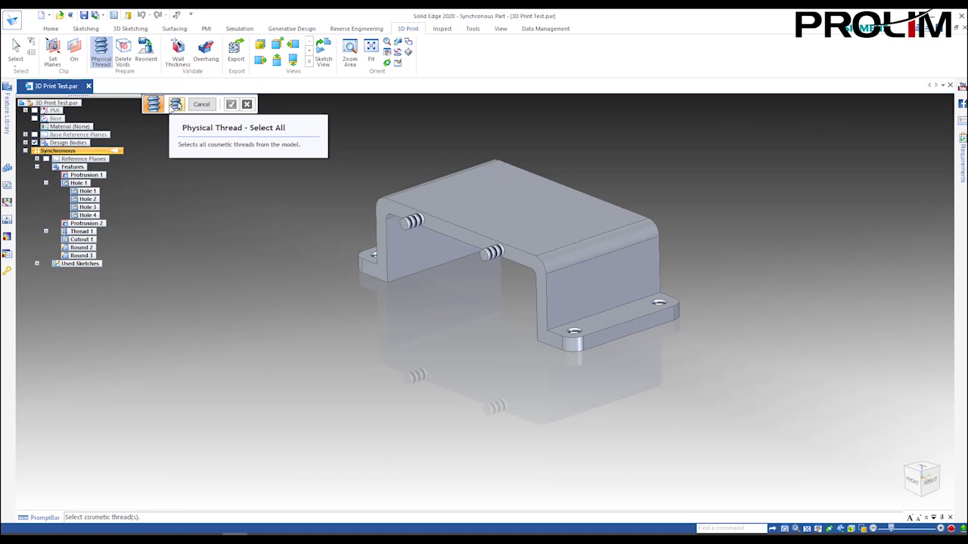
Select the cosmetic threads of the four flange holes and both studs individually, and clear the selection.
middle_drag(357, 306, 395, 352)
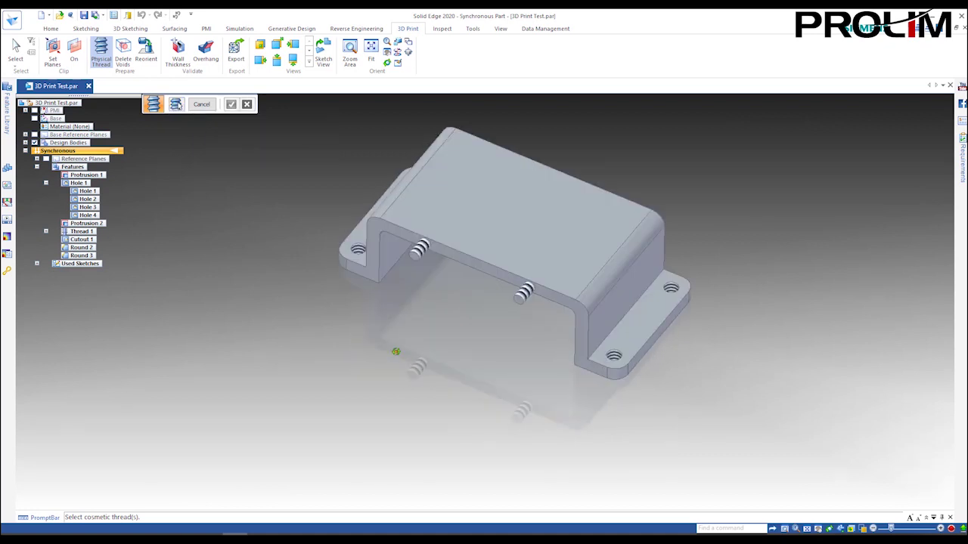
scroll(618, 366, up, 5)
scroll(618, 365, down, 4)
scroll(610, 362, up, 1)
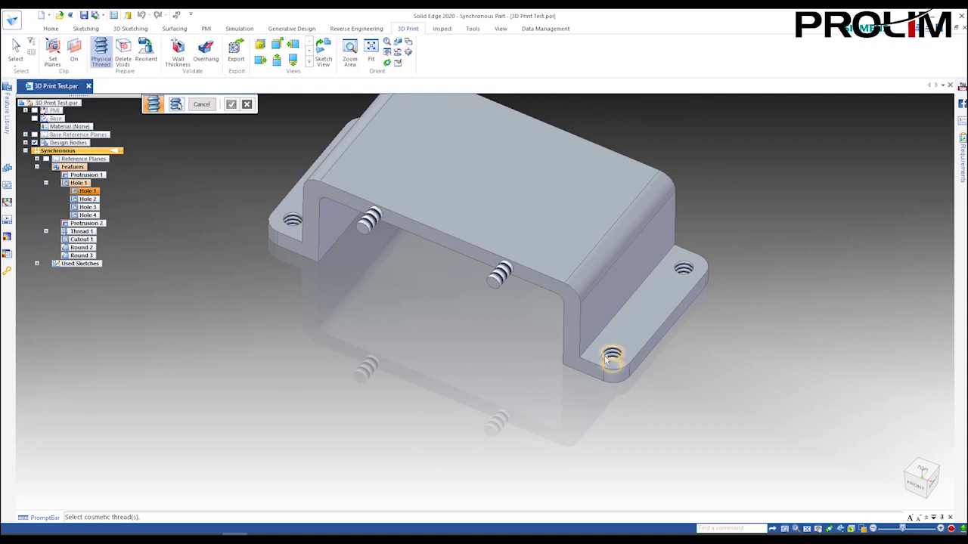
click(611, 357)
click(683, 268)
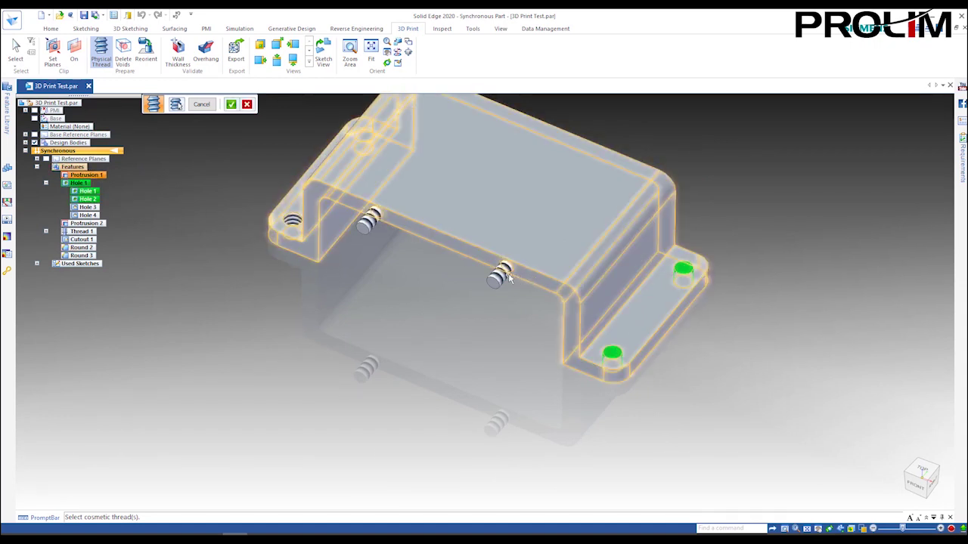
click(499, 279)
click(369, 224)
middle_drag(372, 302, 477, 391)
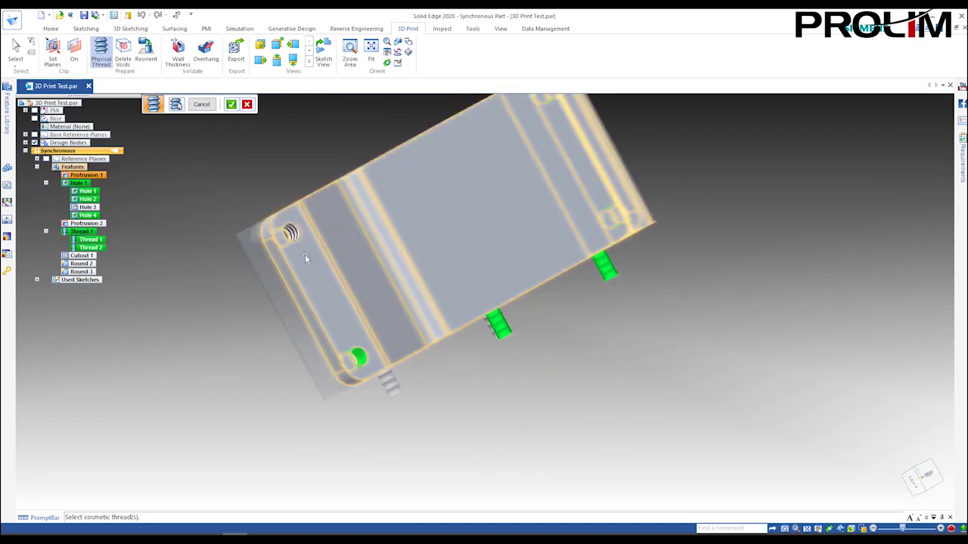
click(291, 232)
middle_drag(522, 384, 608, 299)
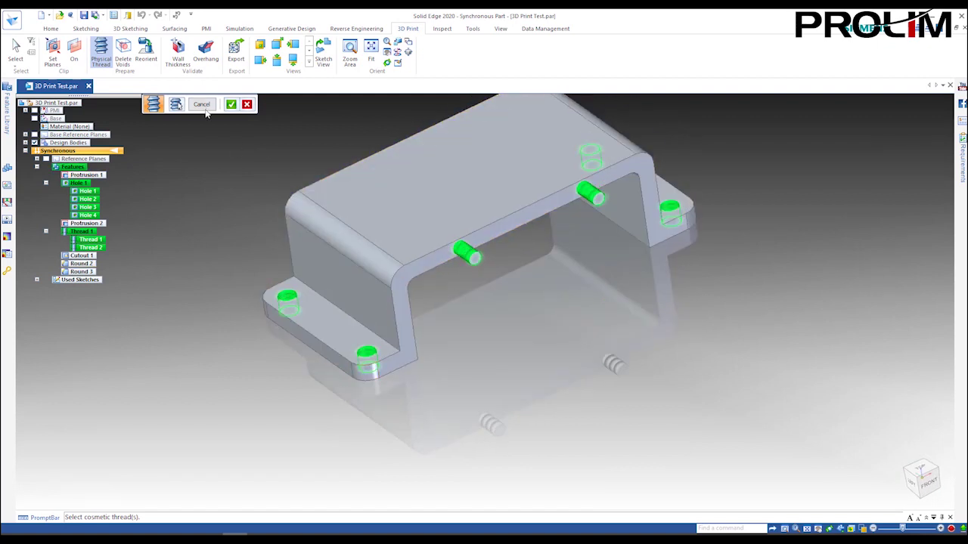
click(231, 104)
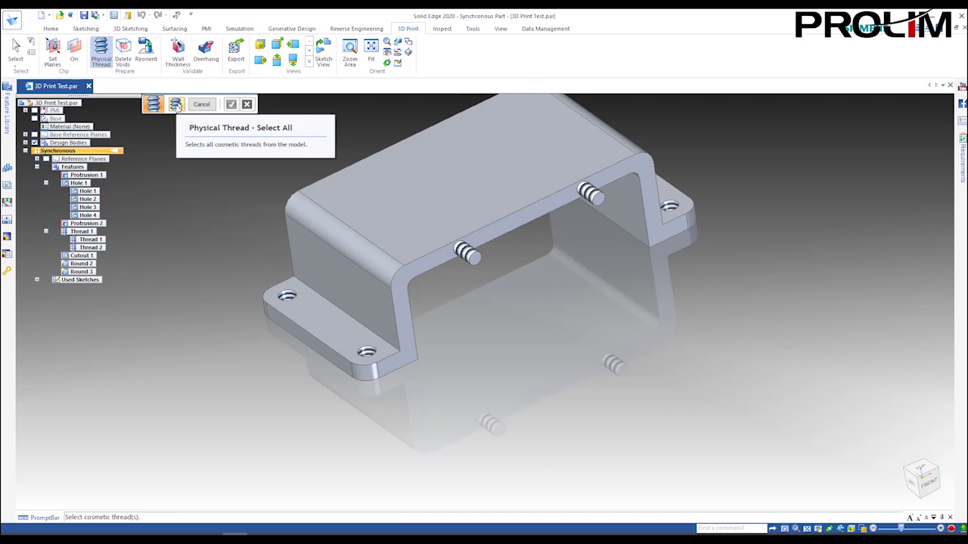
Select all cosmetic threads in the model, including both stud threads, and convert them to physical threads.
click(176, 105)
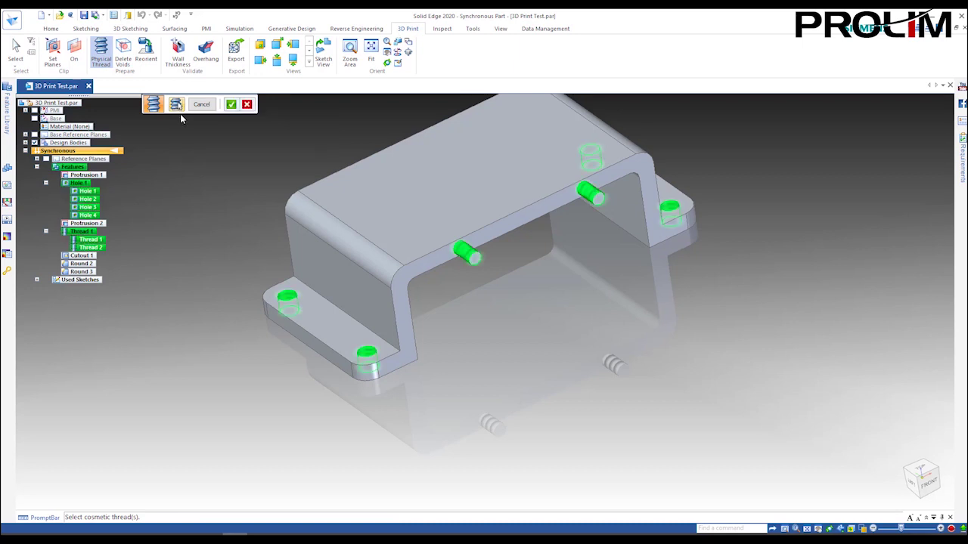
middle_drag(610, 382, 507, 402)
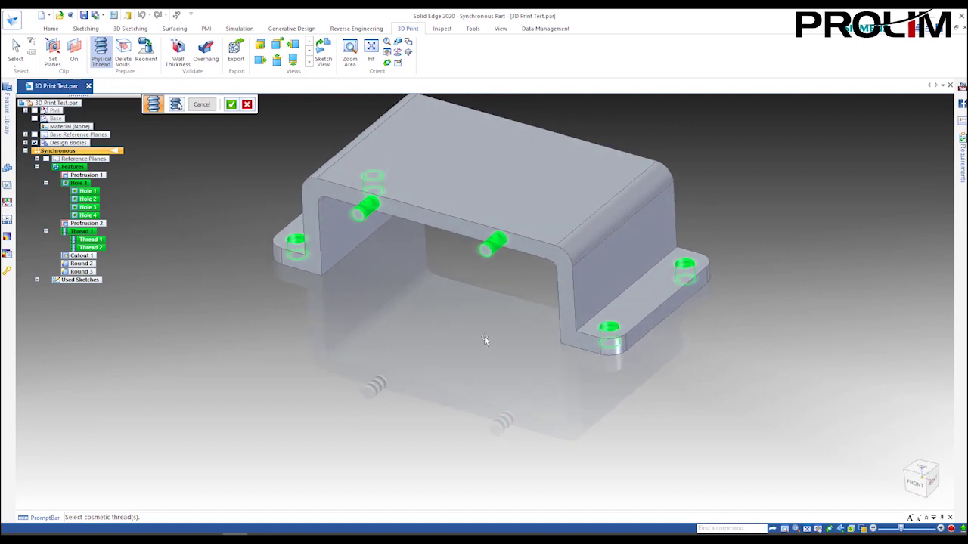
shift+middle_drag(484, 341, 508, 363)
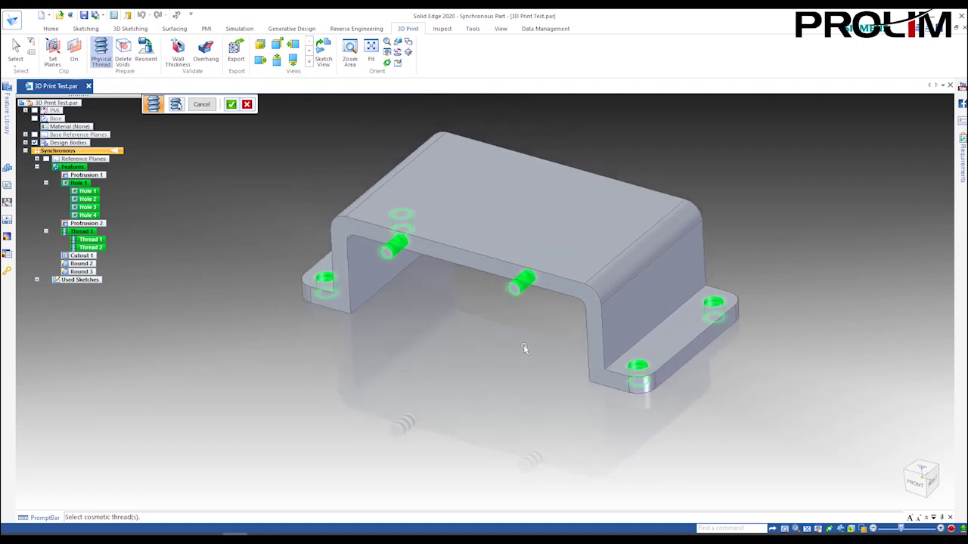
click(526, 291)
click(394, 252)
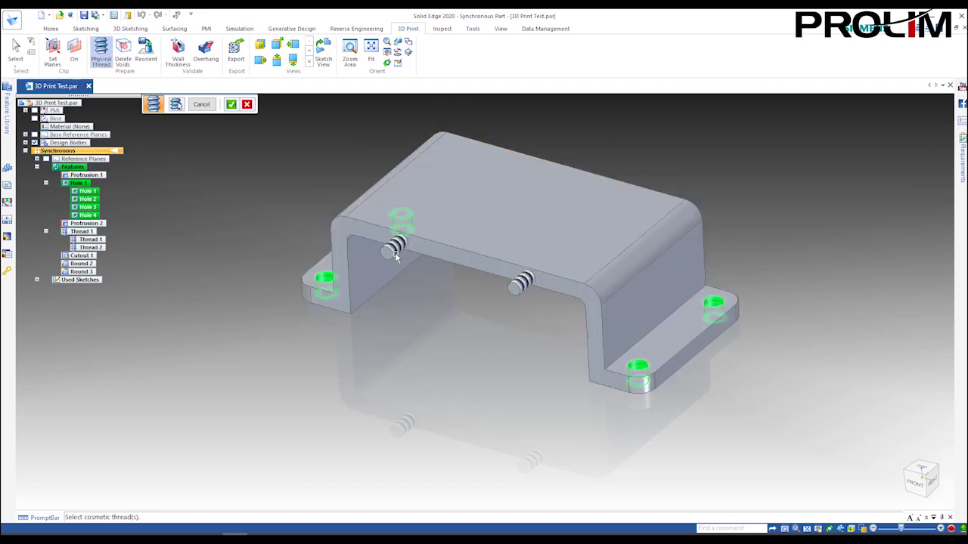
click(525, 287)
click(397, 251)
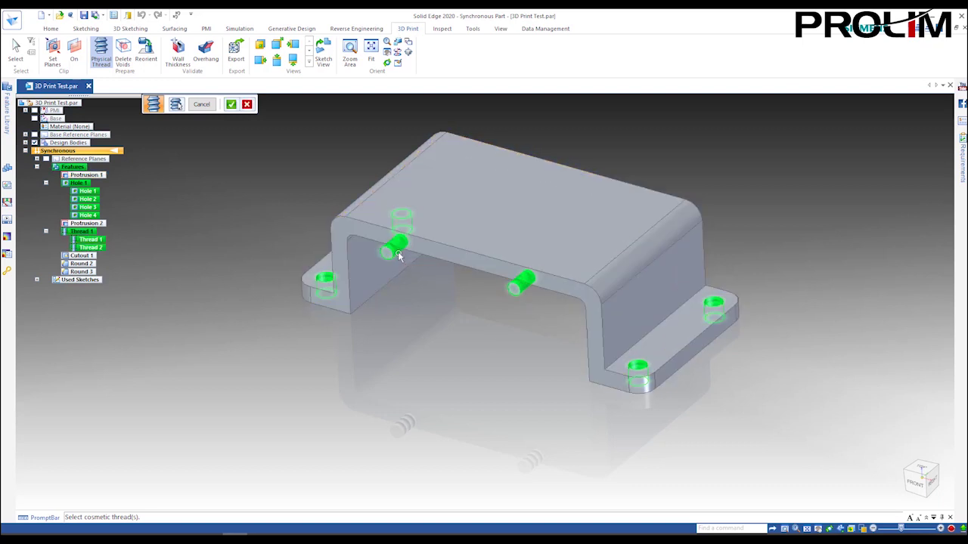
click(231, 106)
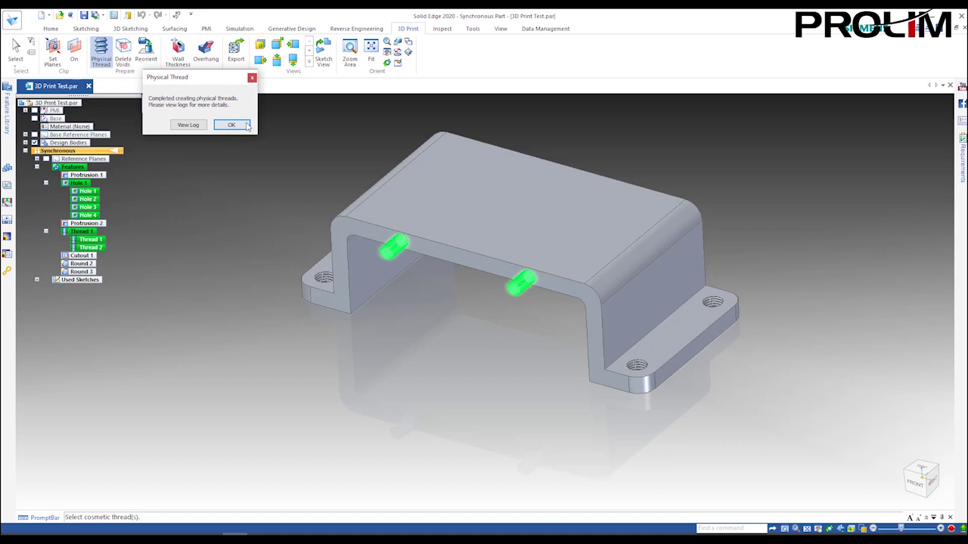
Review the physical thread creation log, and close both the log and the completion message.
drag(206, 79, 477, 226)
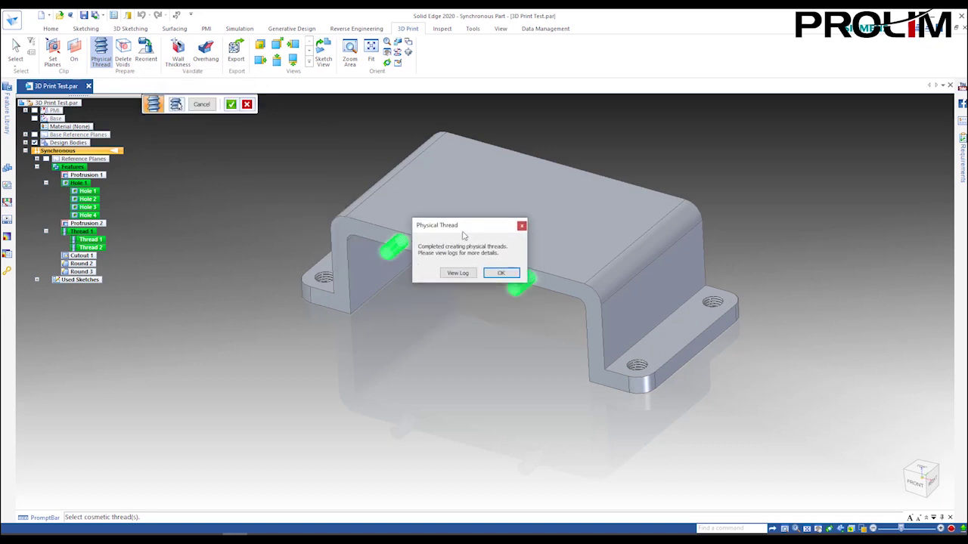
click(460, 274)
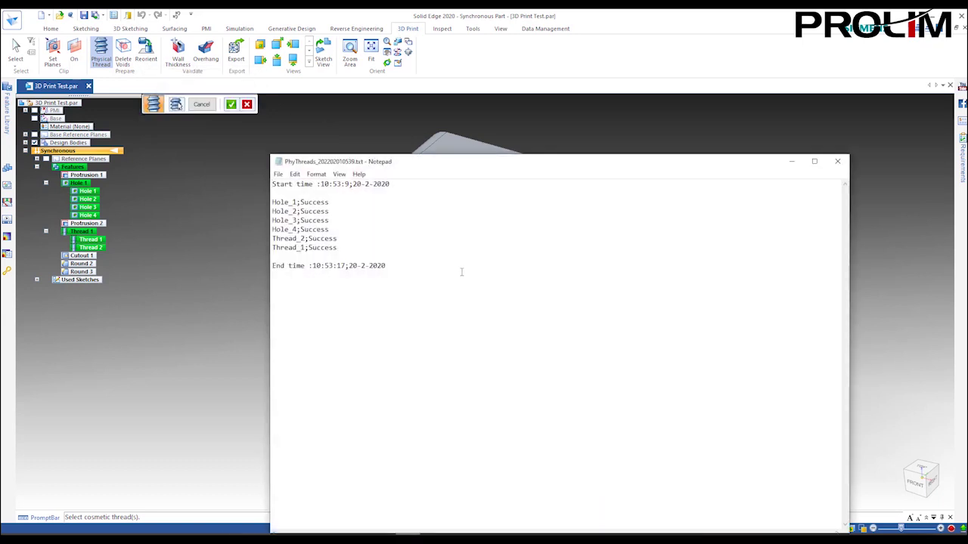
drag(456, 167, 446, 120)
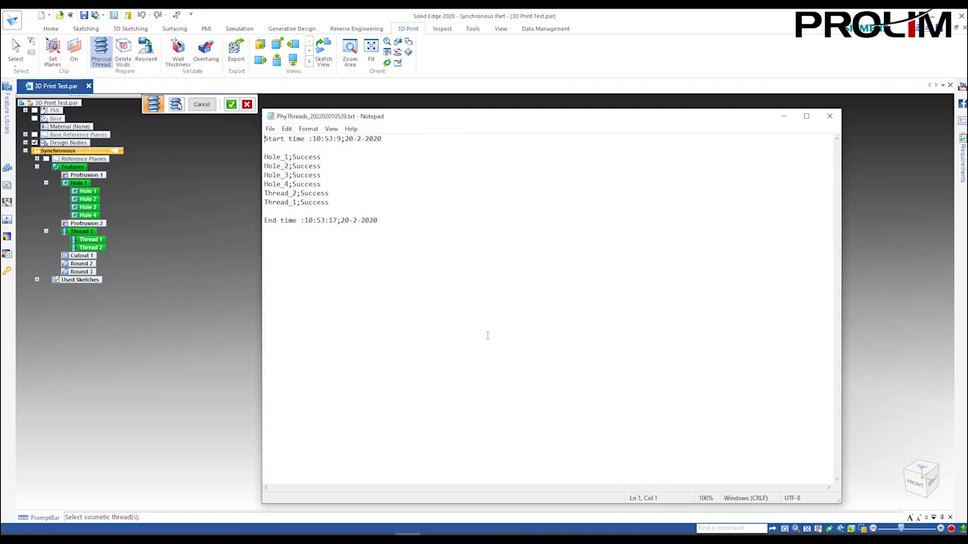
click(830, 115)
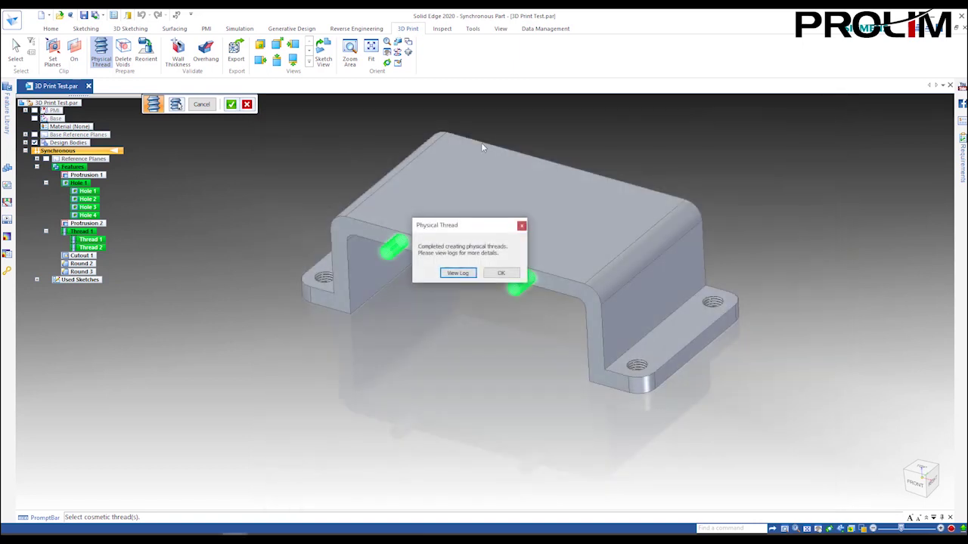
click(504, 272)
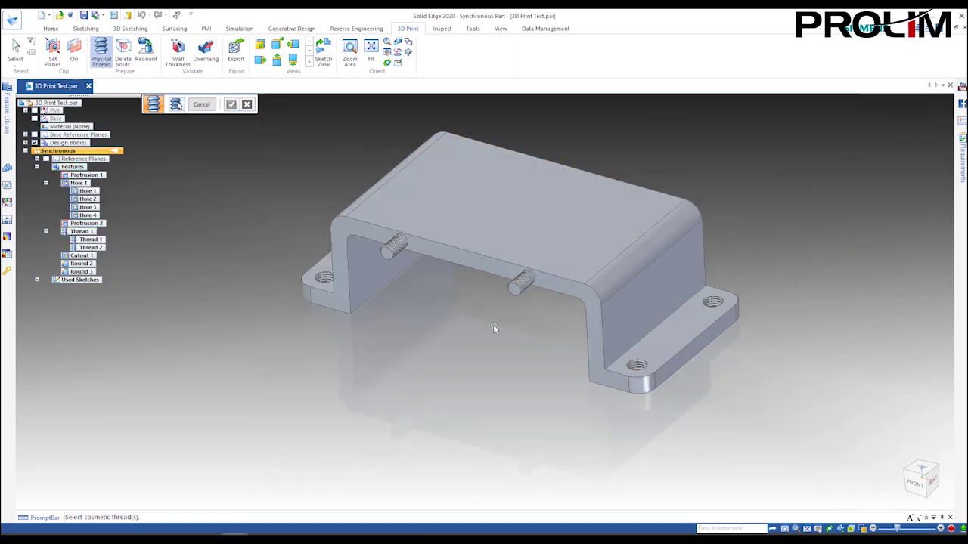
Examine the physical thread geometry in a flange hole and on the studs up close.
scroll(514, 360, up, 2)
scroll(303, 353, up, 5)
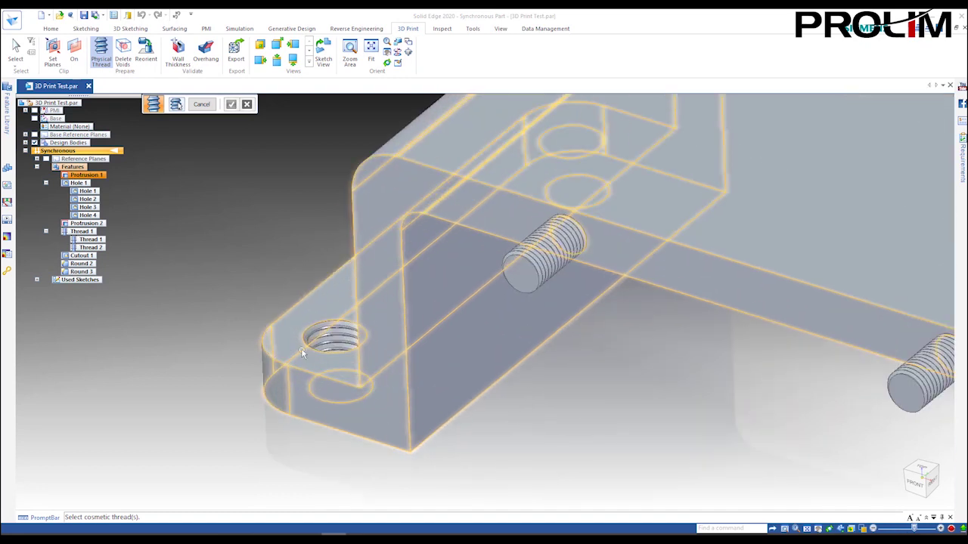
scroll(302, 349, up, 6)
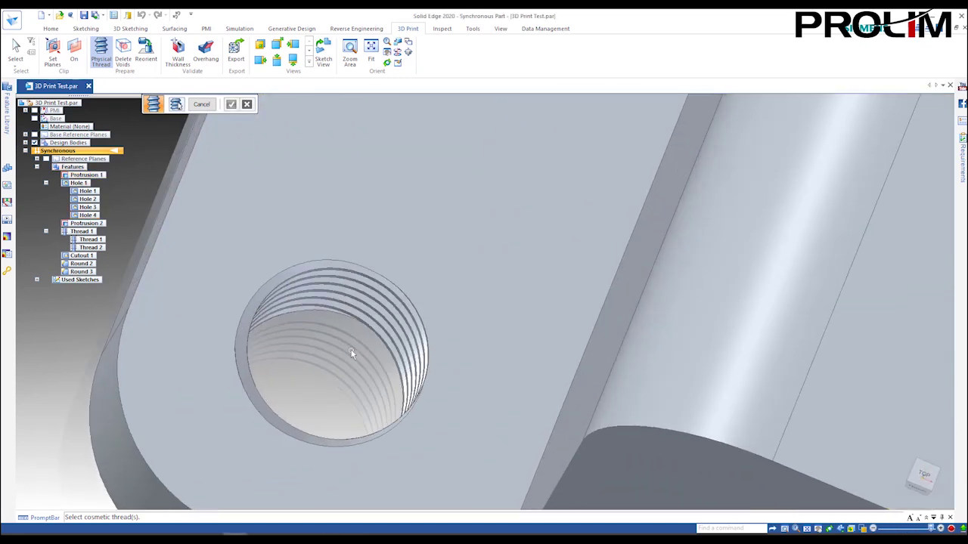
scroll(350, 353, down, 10)
scroll(517, 444, up, 8)
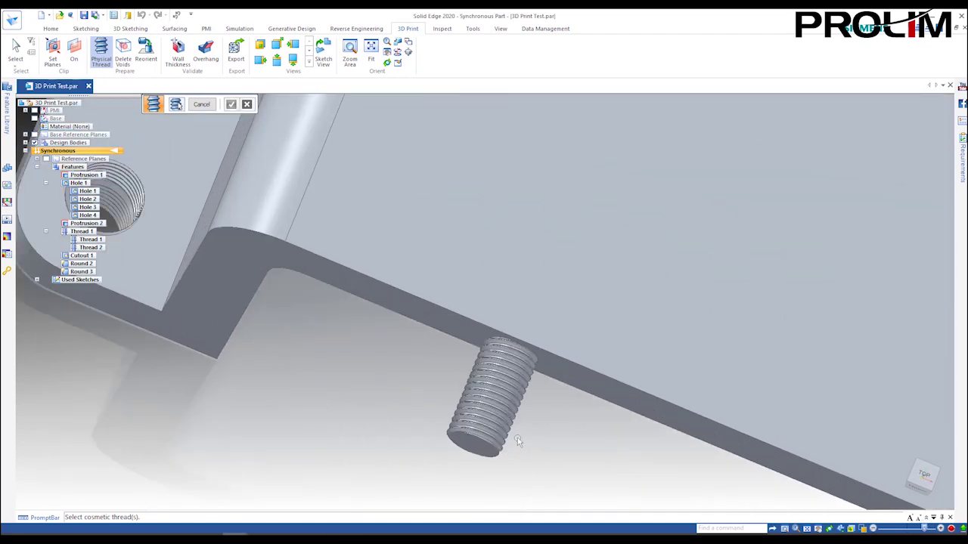
scroll(577, 444, down, 10)
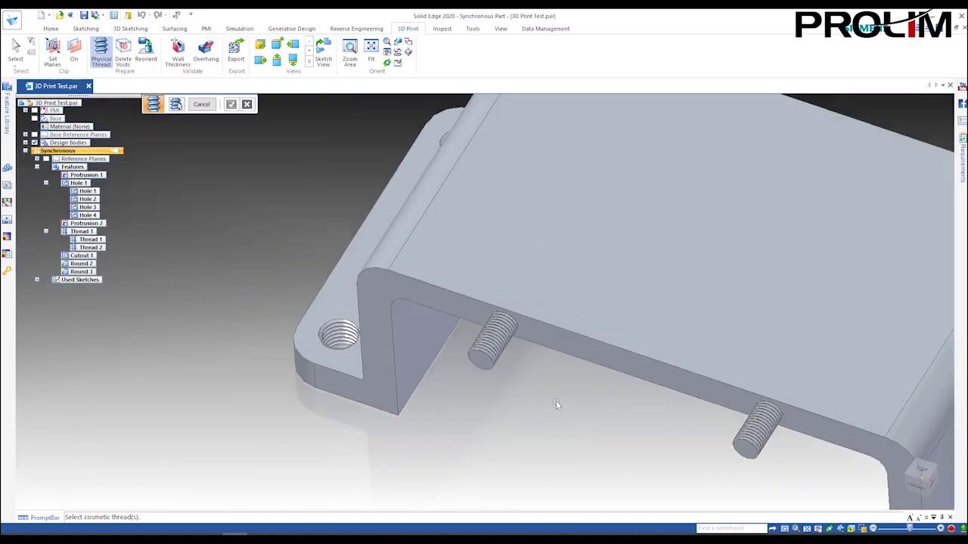
Restore the isometric view of the bracket and leave the Physical Thread command.
middle_drag(572, 406, 579, 371)
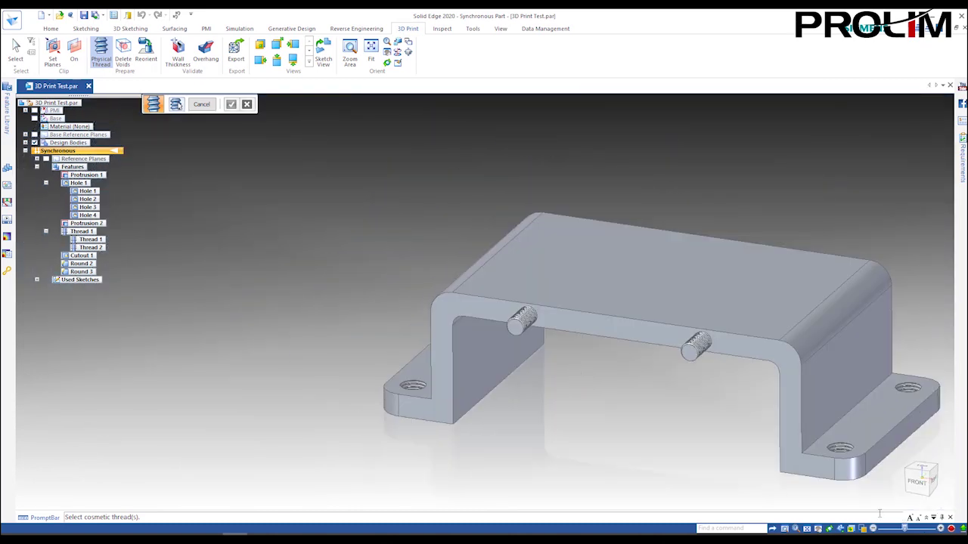
click(902, 502)
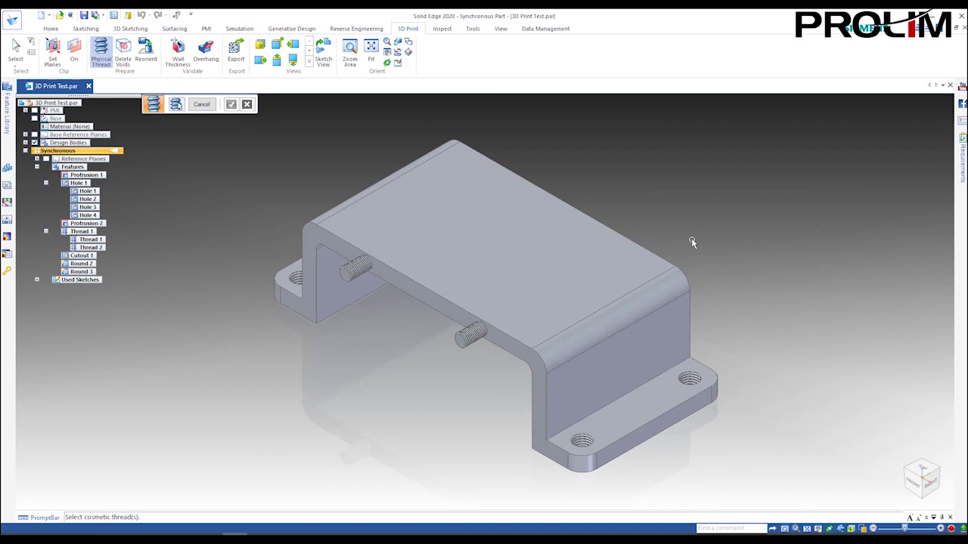
click(201, 103)
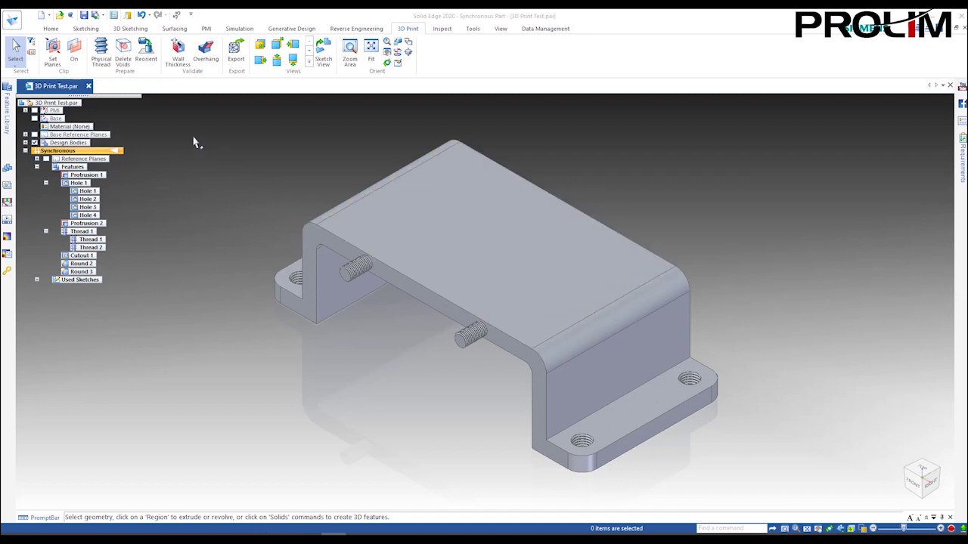
Check the bracket for internal voids with Delete Voids and inspect the highlighted body from another angle.
click(122, 50)
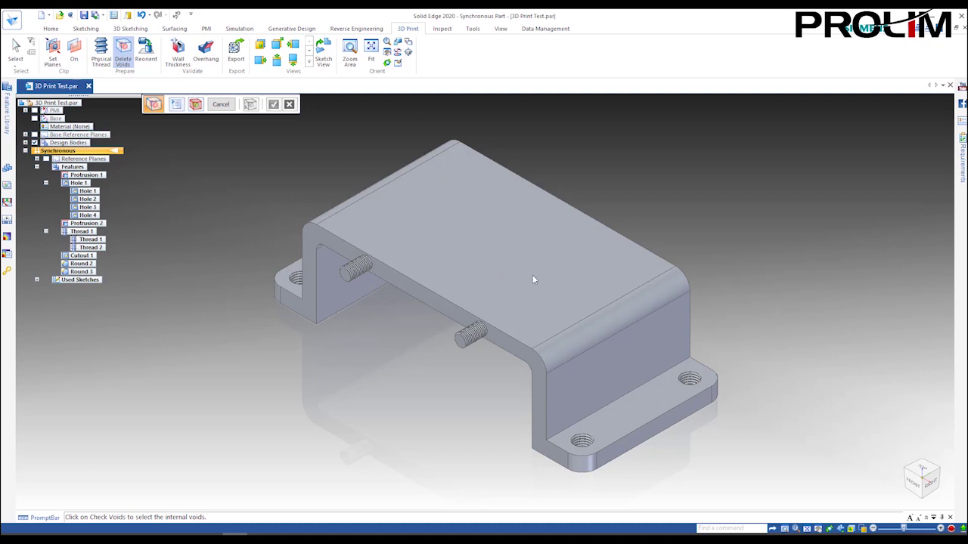
middle_drag(420, 361, 396, 352)
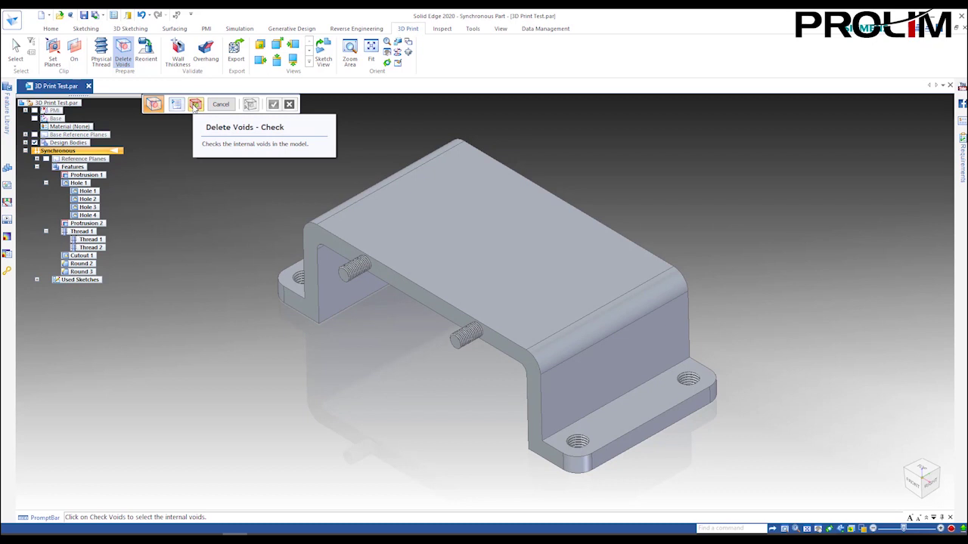
click(195, 104)
middle_drag(707, 283, 722, 267)
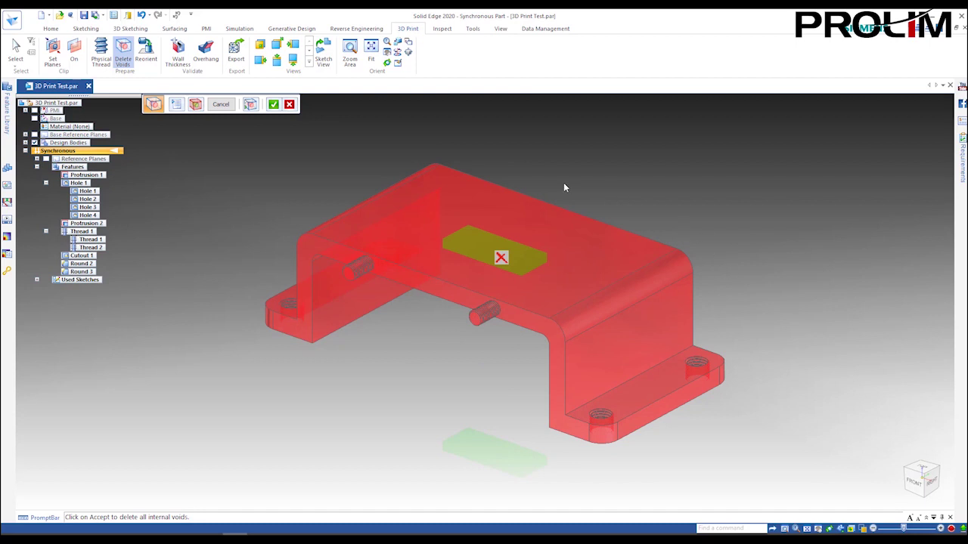
mouse_move(605, 185)
middle_down()
mouse_move(596, 173)
mouse_move(618, 196)
mouse_move(622, 176)
mouse_move(622, 188)
middle_up()
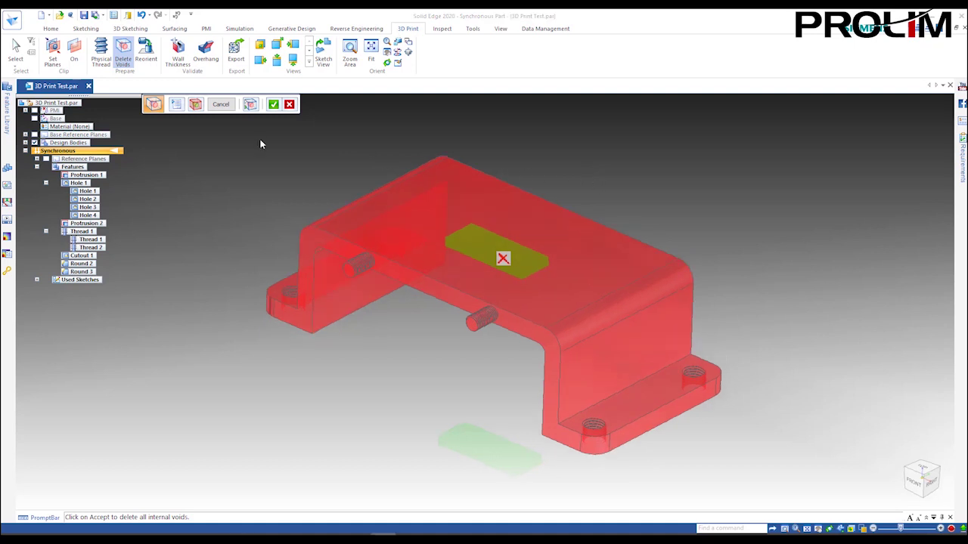
Review the highlight colors for bodies with and without voids in the Voids Settings, and close them.
click(175, 103)
drag(219, 73, 287, 220)
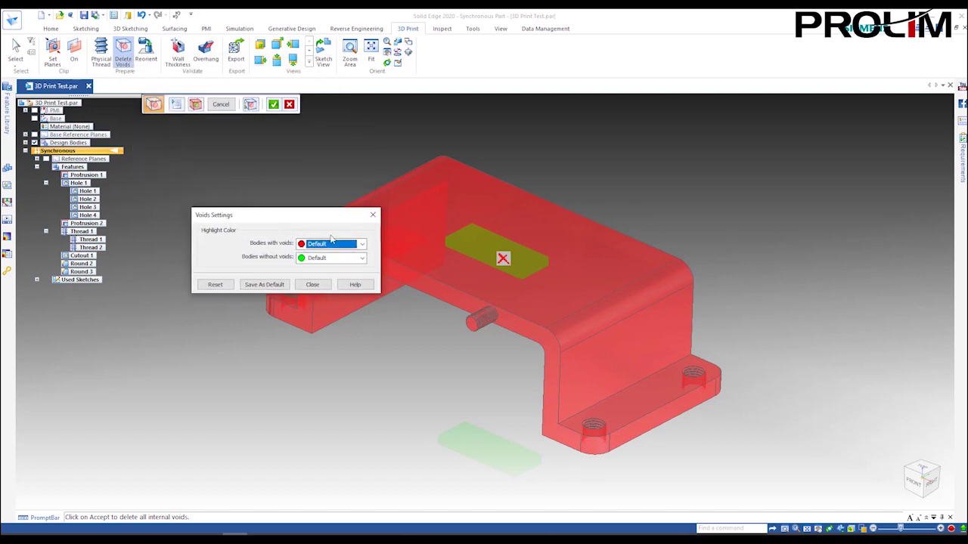
click(312, 284)
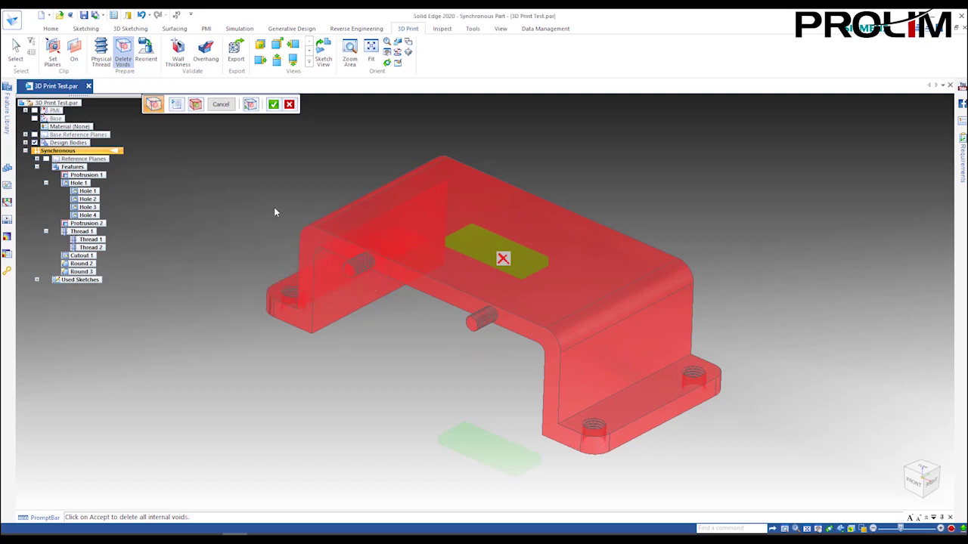
Delete the internal void found beneath the bracket's top face, inspect the body, and leave Delete Voids.
click(503, 257)
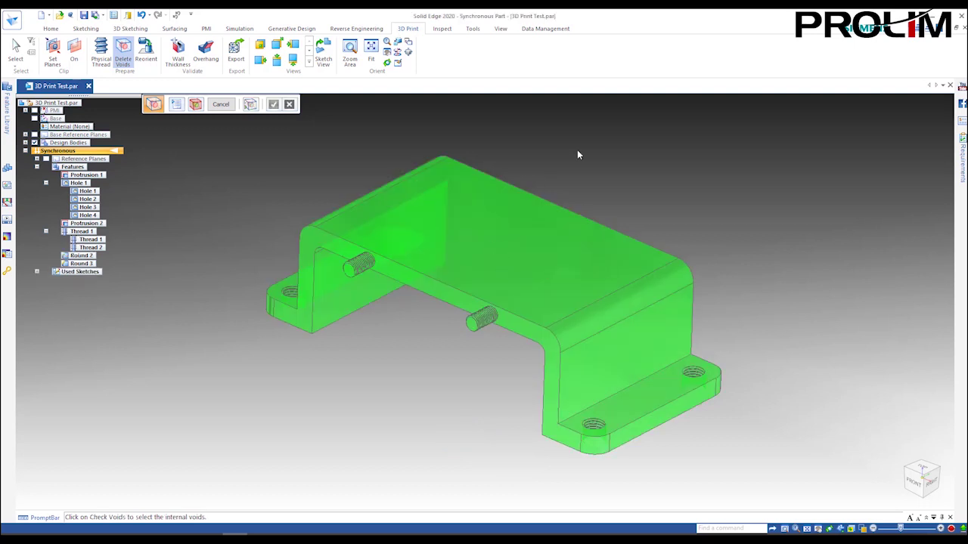
mouse_move(579, 166)
middle_down()
mouse_move(572, 179)
mouse_move(564, 169)
middle_up()
middle_drag(399, 211, 309, 191)
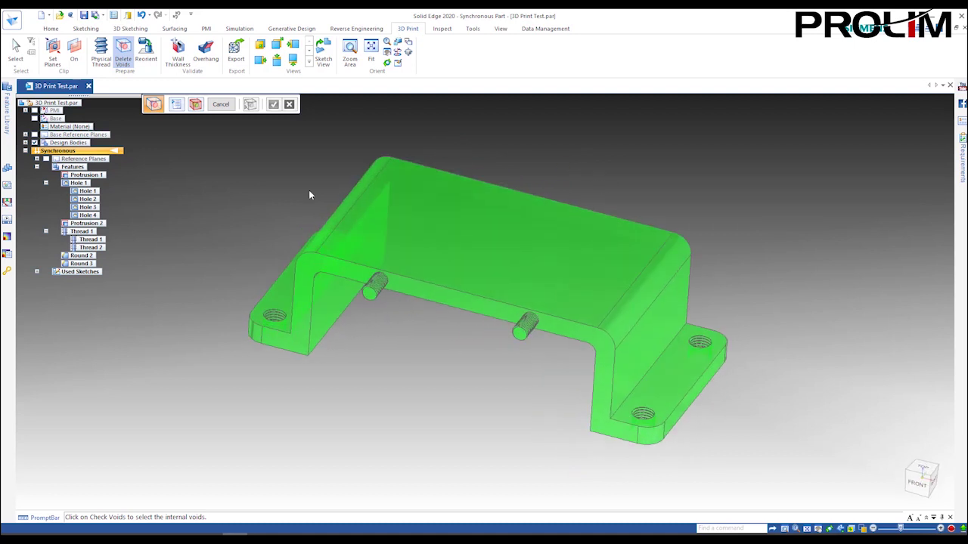
click(220, 104)
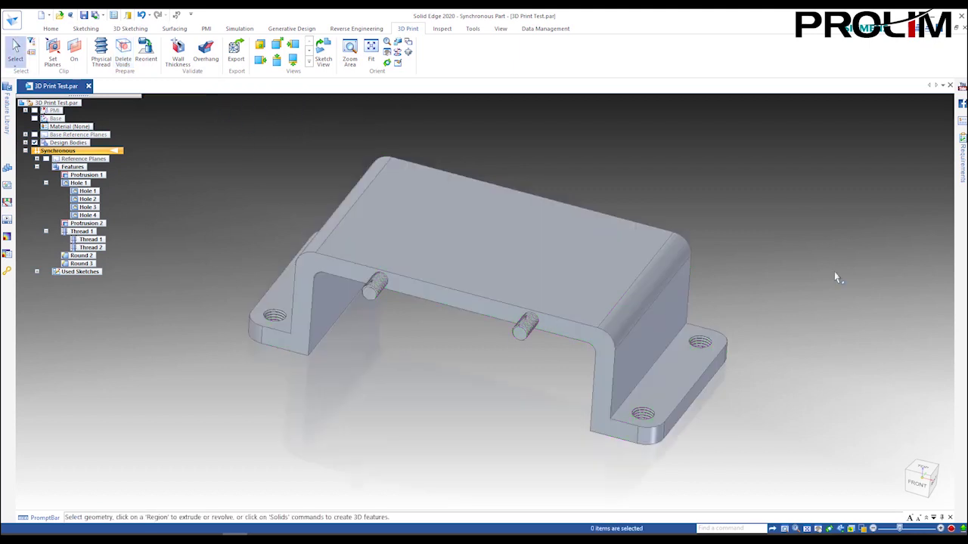
Start the Reorient command and view the bracket inside the printer's build volume.
click(910, 490)
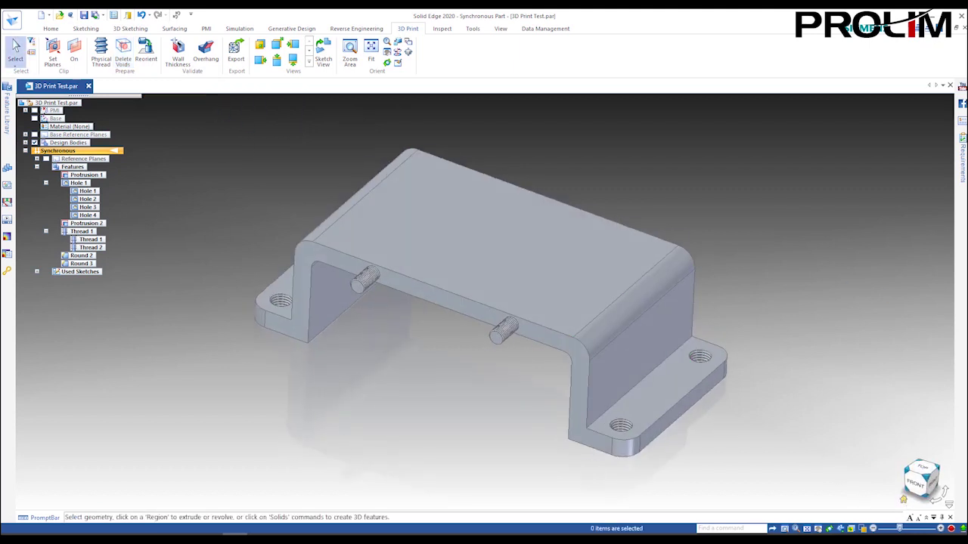
click(383, 537)
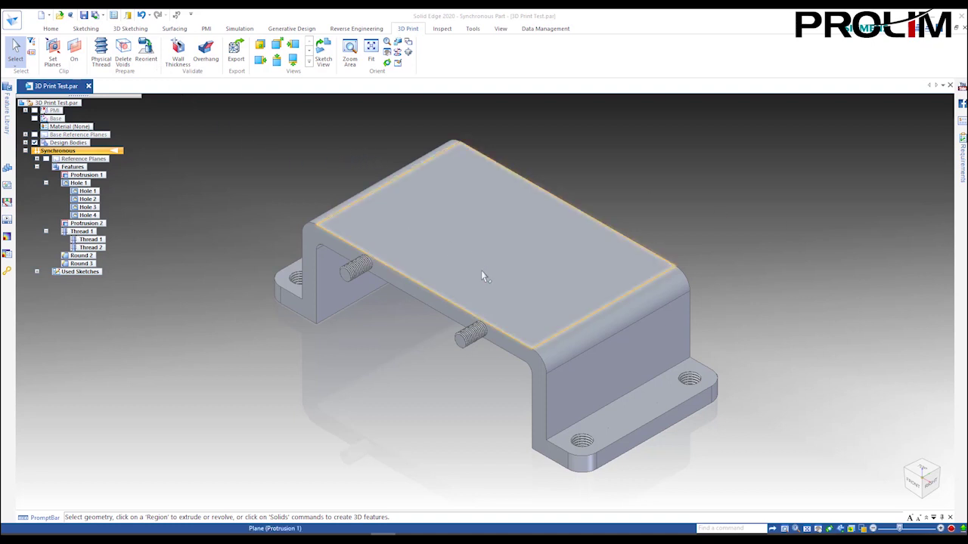
middle_drag(427, 338, 490, 290)
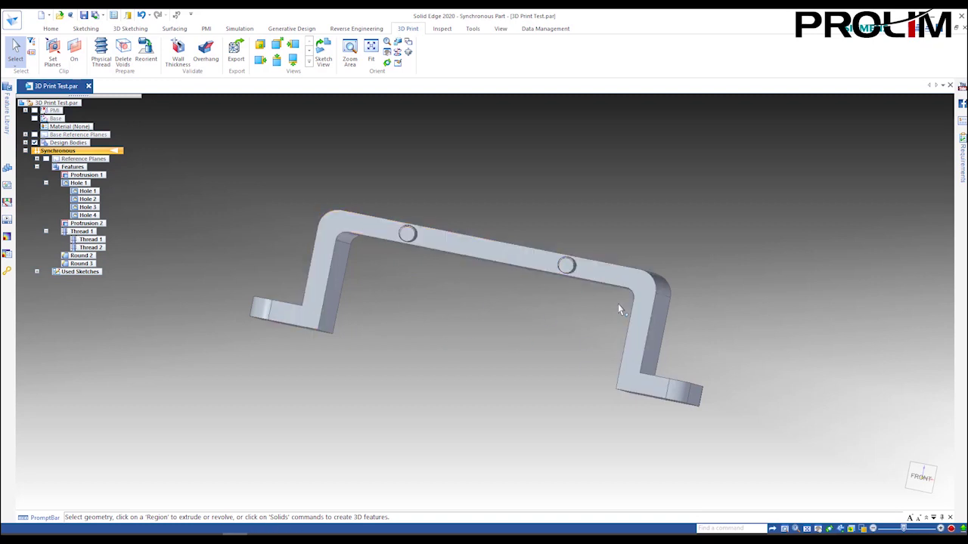
middle_drag(473, 300, 417, 328)
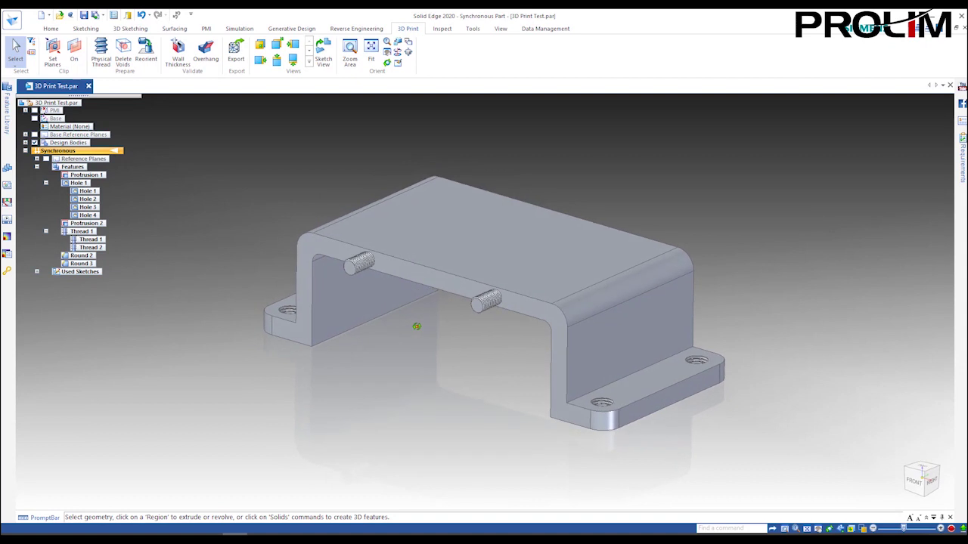
mouse_move(437, 342)
middle_down()
mouse_move(458, 335)
mouse_move(434, 336)
middle_up()
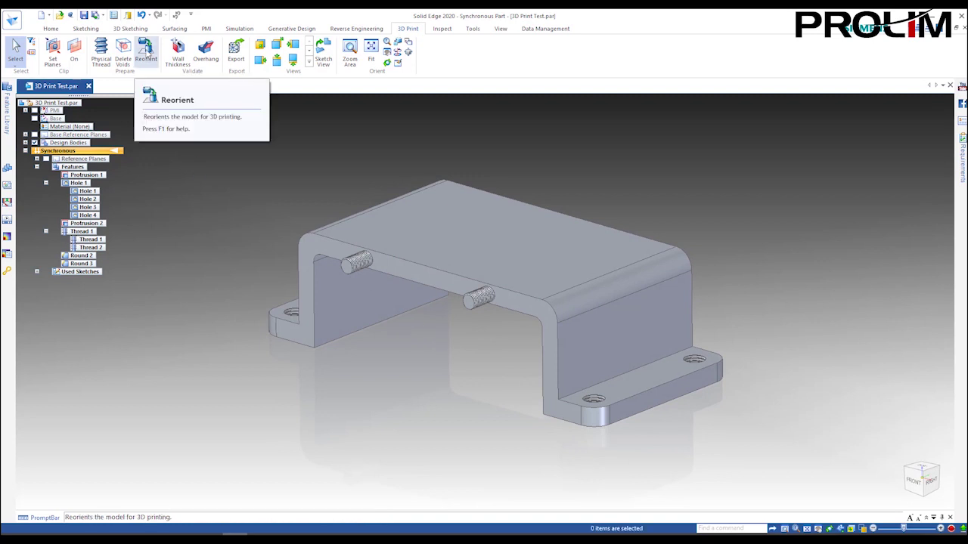
click(147, 51)
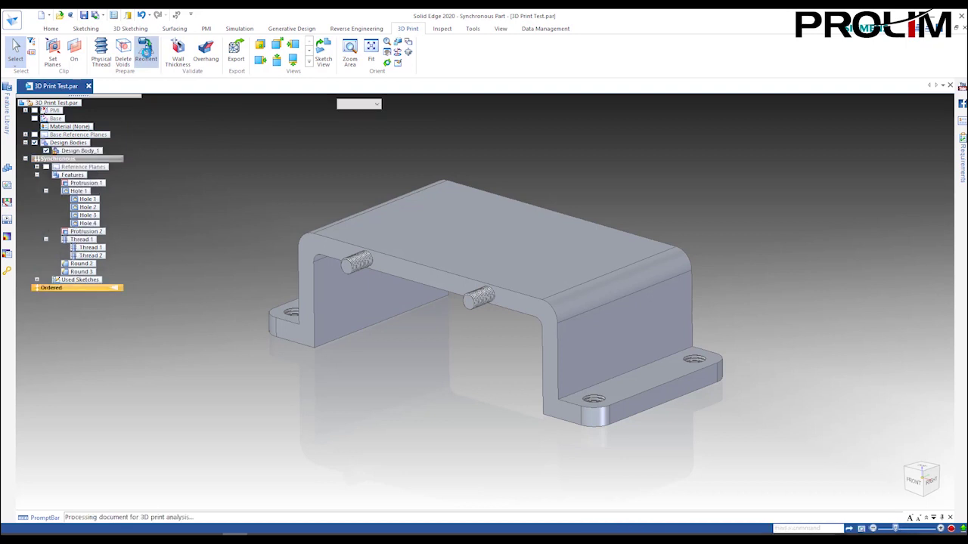
scroll(373, 220, down, 3)
shift+middle_drag(403, 205, 521, 255)
scroll(456, 264, down, 2)
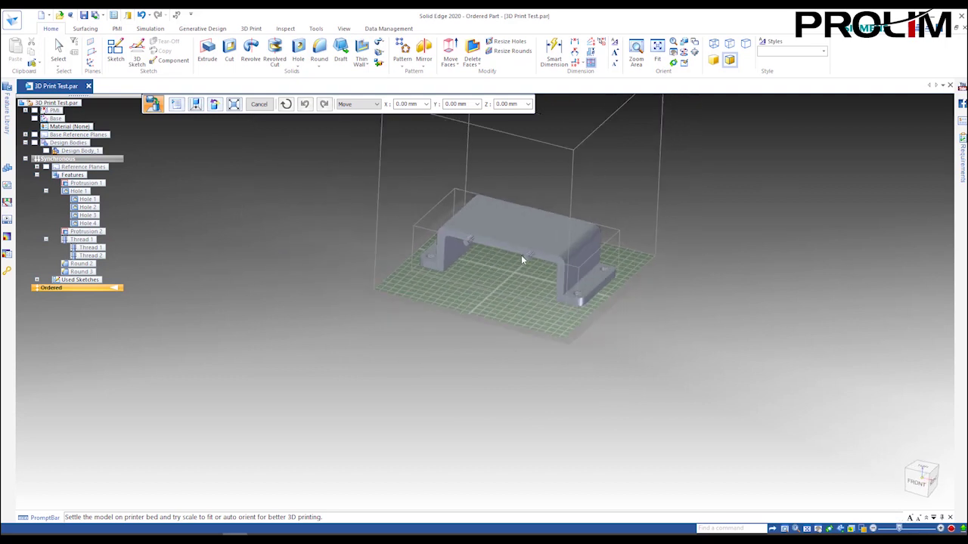
shift+middle_drag(591, 189, 487, 262)
scroll(516, 280, up, 2)
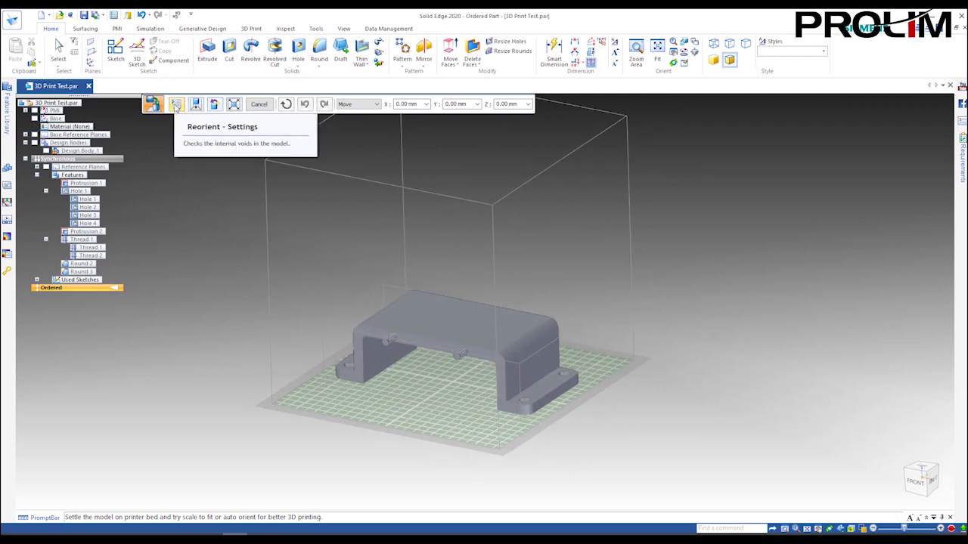
Review the printer size in the Reorient settings and accept them with Medium display resolution.
click(176, 107)
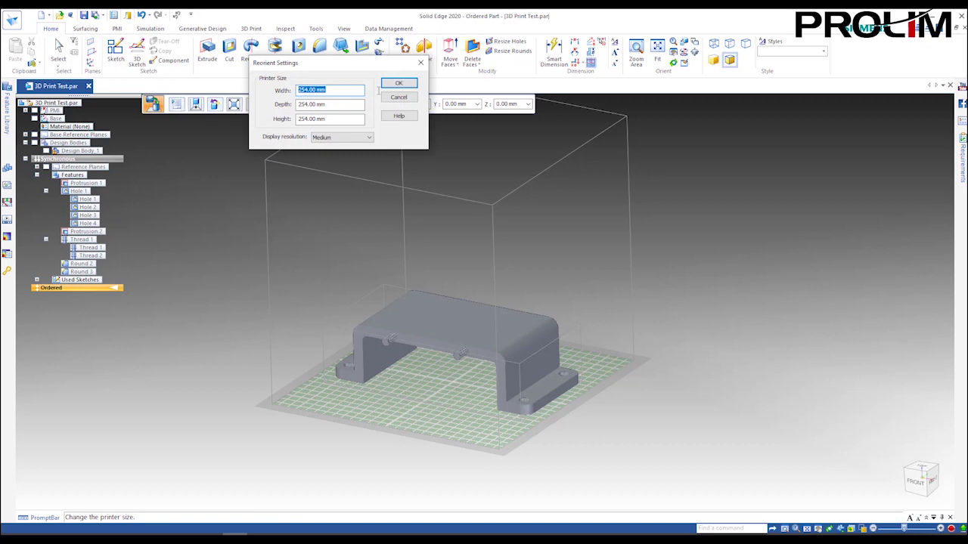
drag(355, 70, 463, 172)
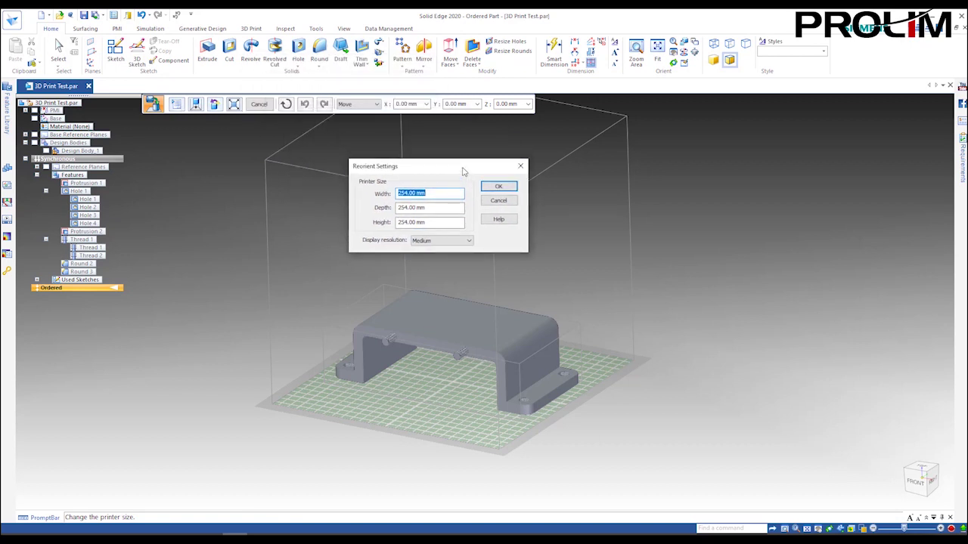
click(469, 241)
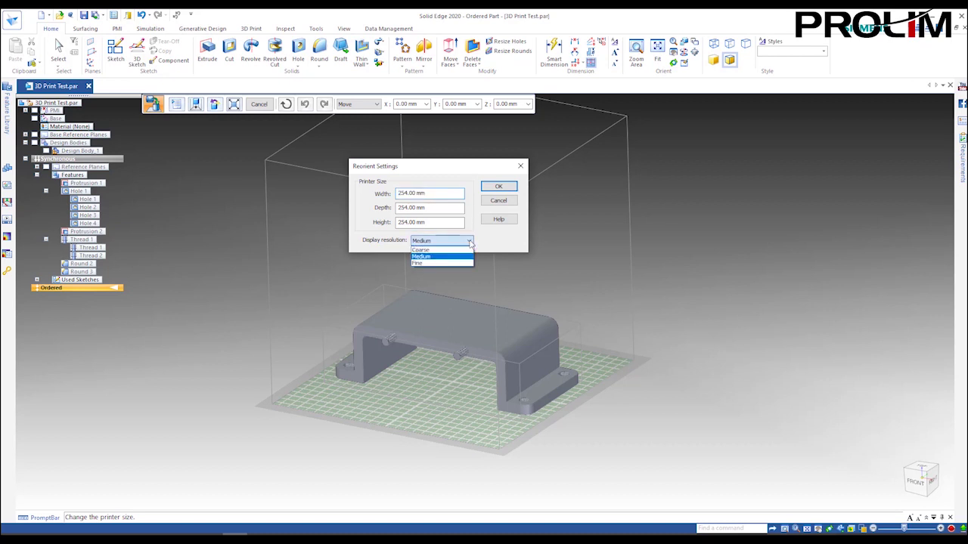
click(437, 257)
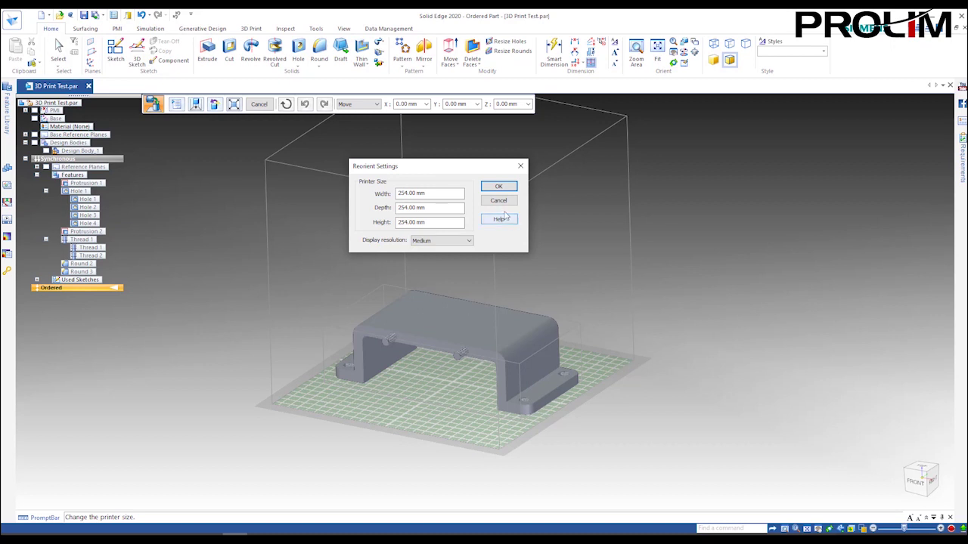
click(498, 188)
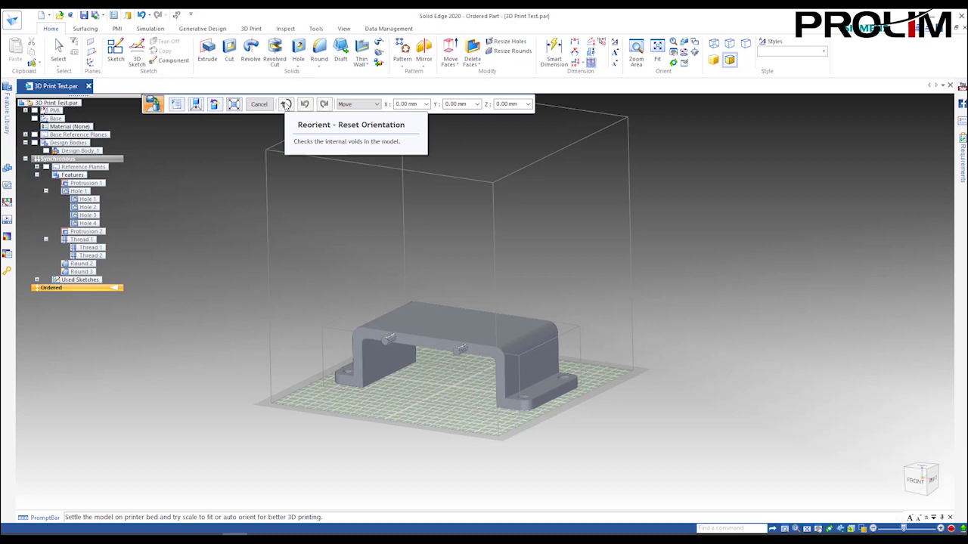
Show the base coordinate system and rotate the bracket 90° about the X axis on the printer bed.
click(358, 104)
click(357, 118)
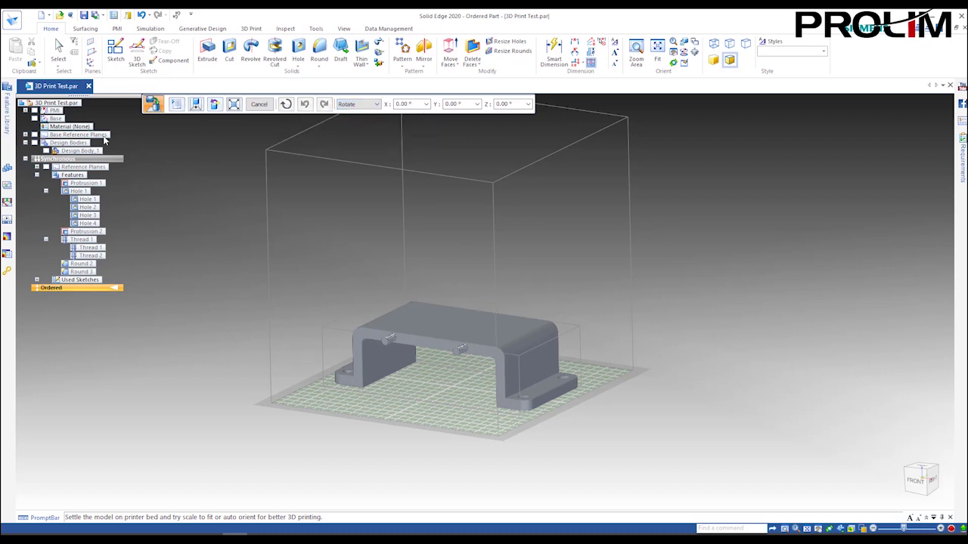
click(34, 119)
scroll(442, 406, up, 2)
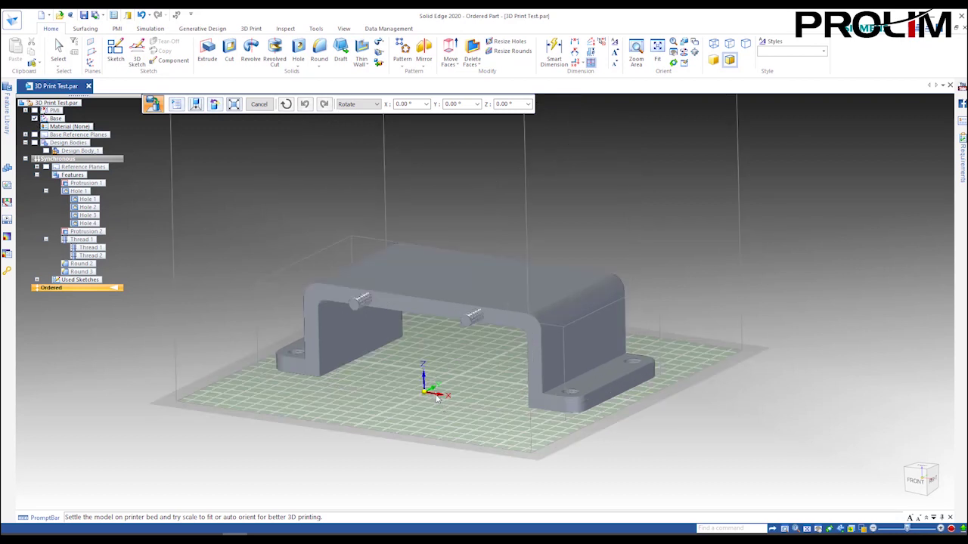
click(413, 107)
text(90)
key(Return)
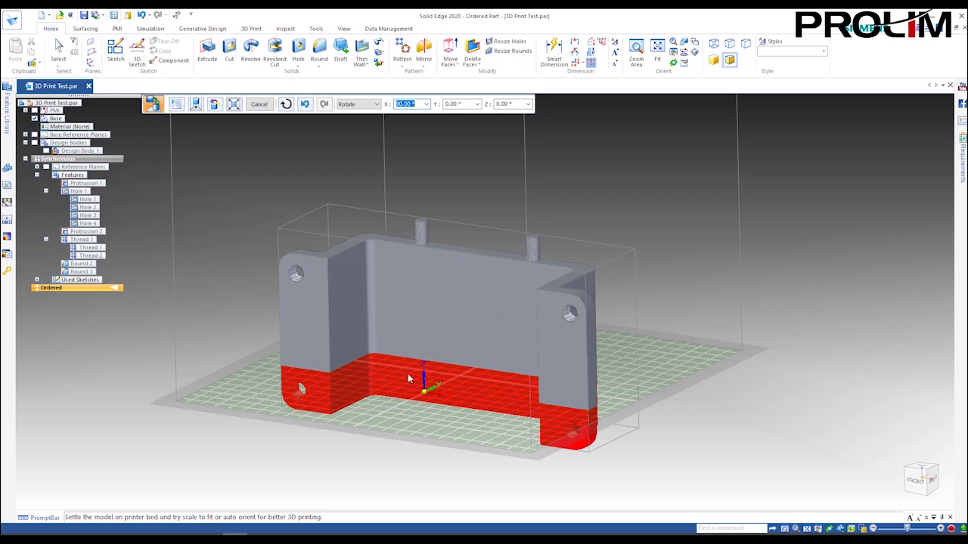
mouse_move(384, 387)
middle_down()
mouse_move(406, 353)
mouse_move(384, 395)
middle_up()
scroll(384, 395, up, 2)
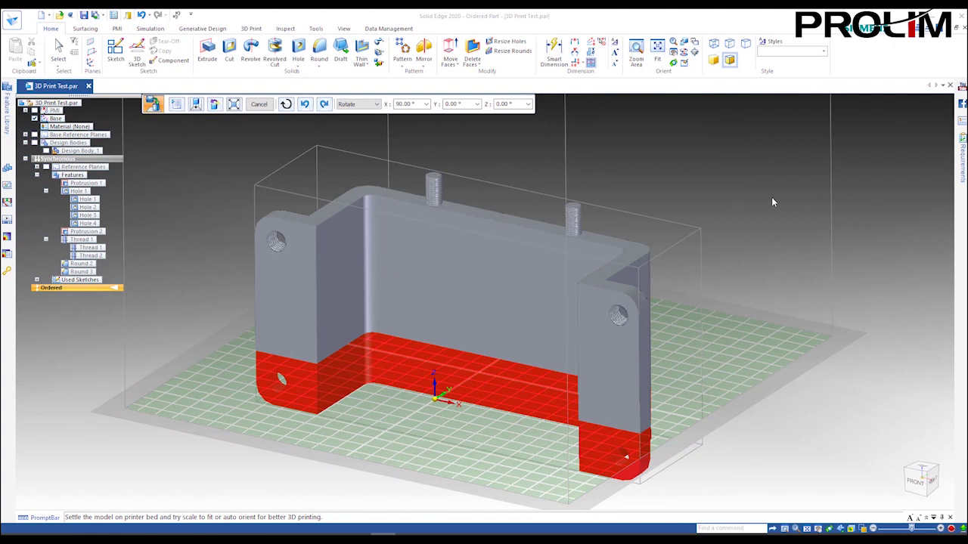
Settle the rotated bracket onto the printer bed and leave the Reorient command.
click(195, 105)
scroll(467, 332, down, 1)
middle_drag(468, 329, 468, 288)
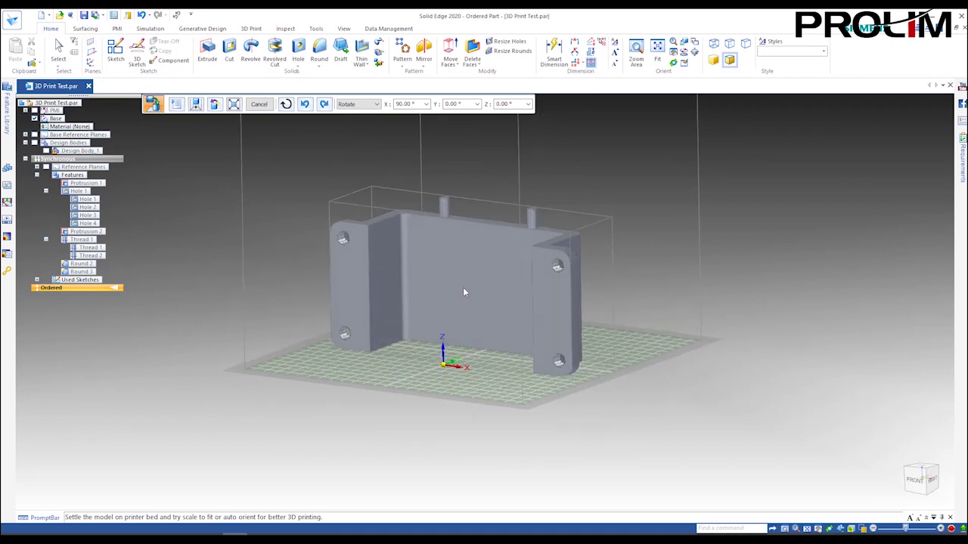
mouse_move(466, 292)
middle_down()
mouse_move(529, 295)
mouse_move(476, 291)
mouse_move(467, 310)
middle_up()
click(263, 107)
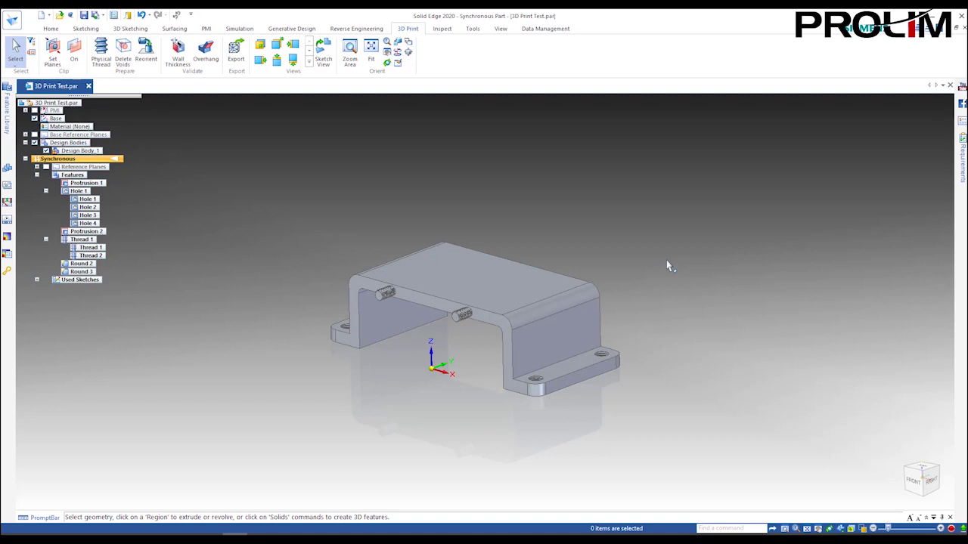
Review the highlight colours and display resolution in the Wall Thickness settings and leave the command without calculating.
click(905, 505)
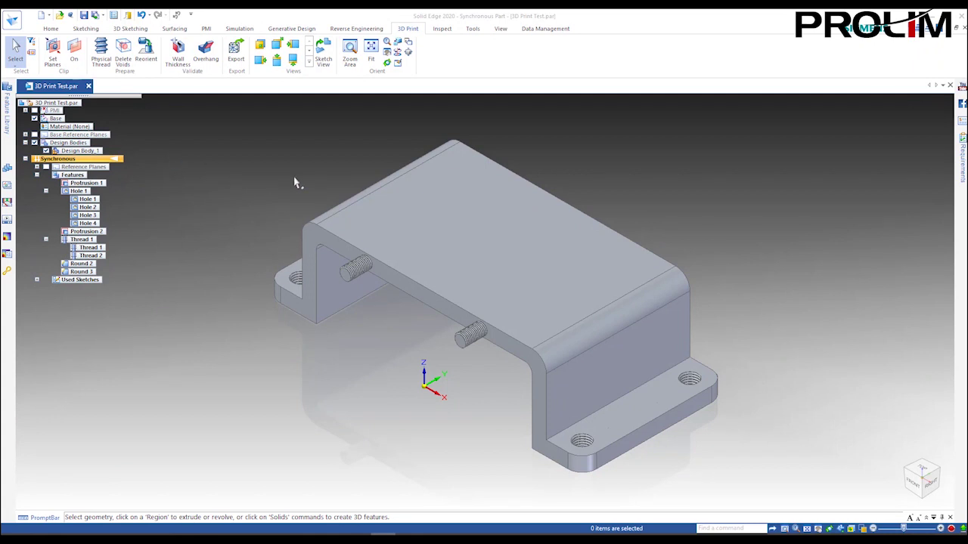
middle_drag(401, 339, 490, 300)
middle_drag(454, 304, 465, 301)
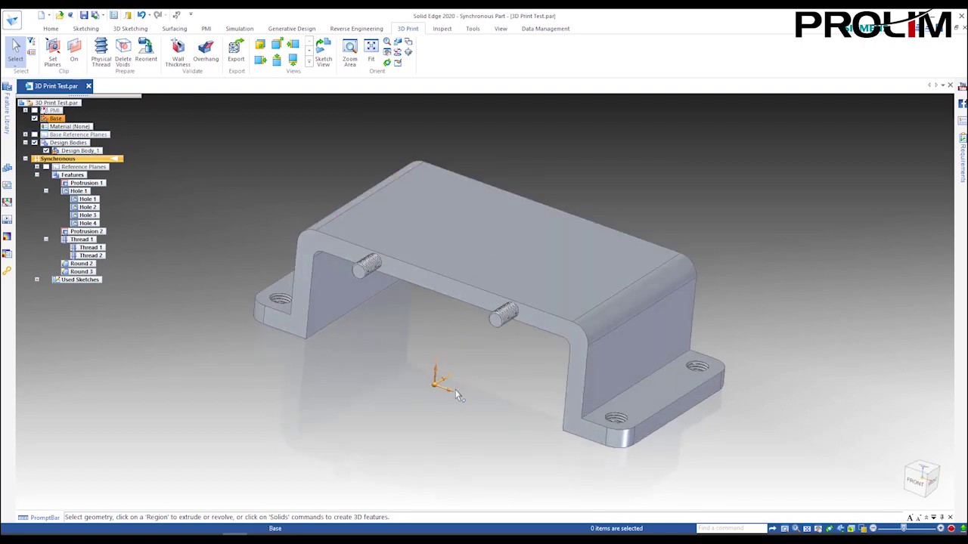
middle_drag(489, 378, 484, 365)
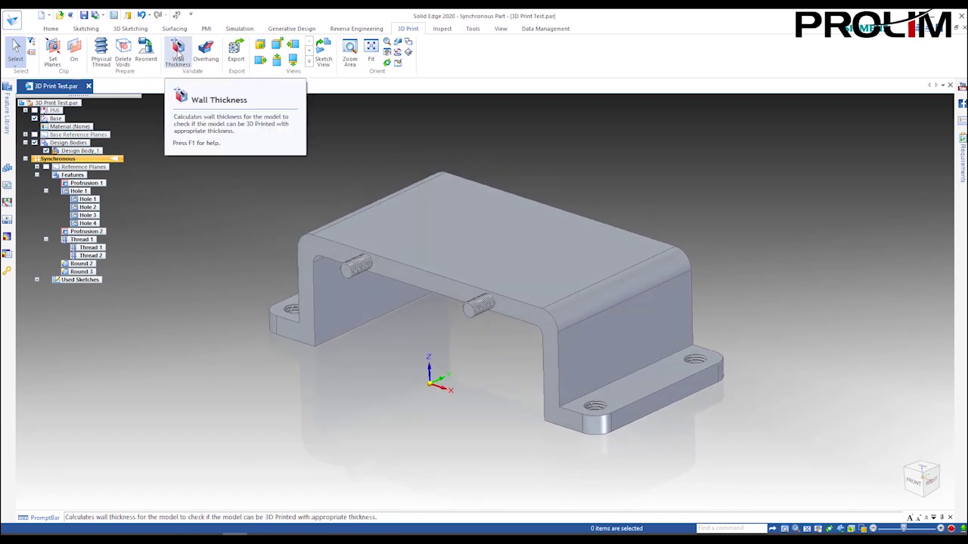
middle_drag(485, 350, 491, 352)
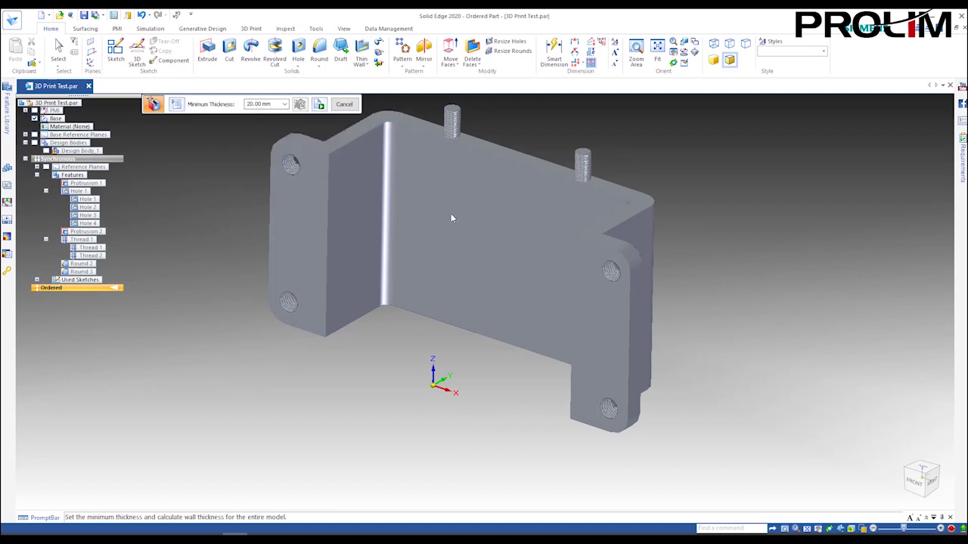
click(175, 105)
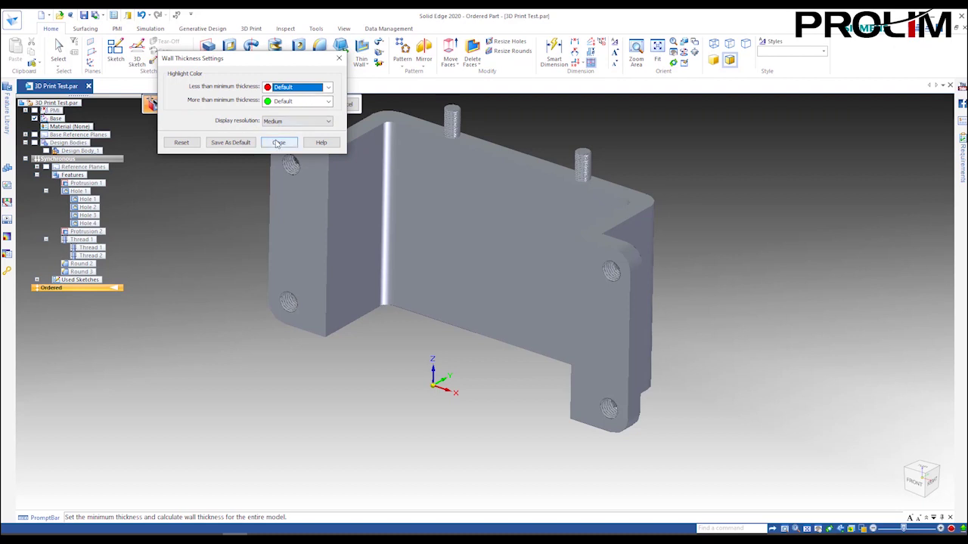
click(278, 143)
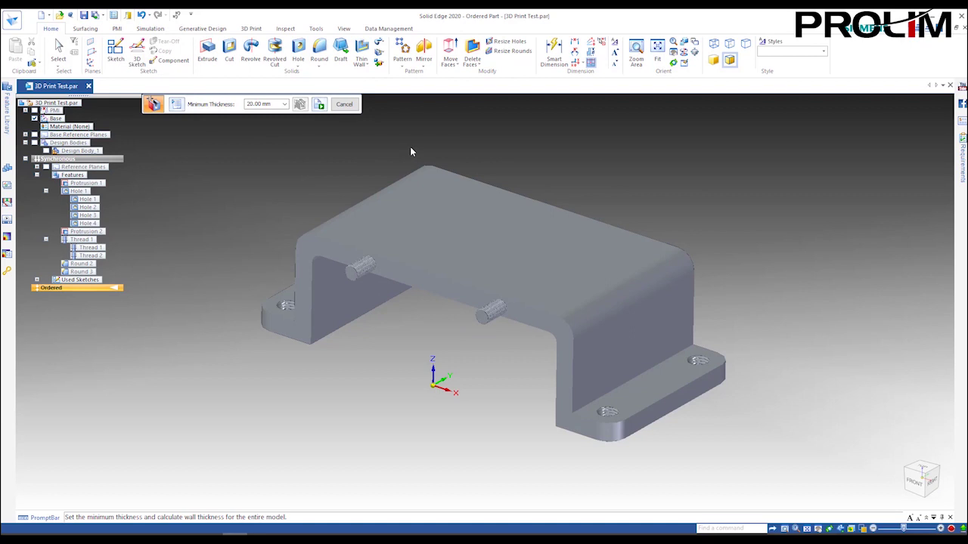
click(344, 104)
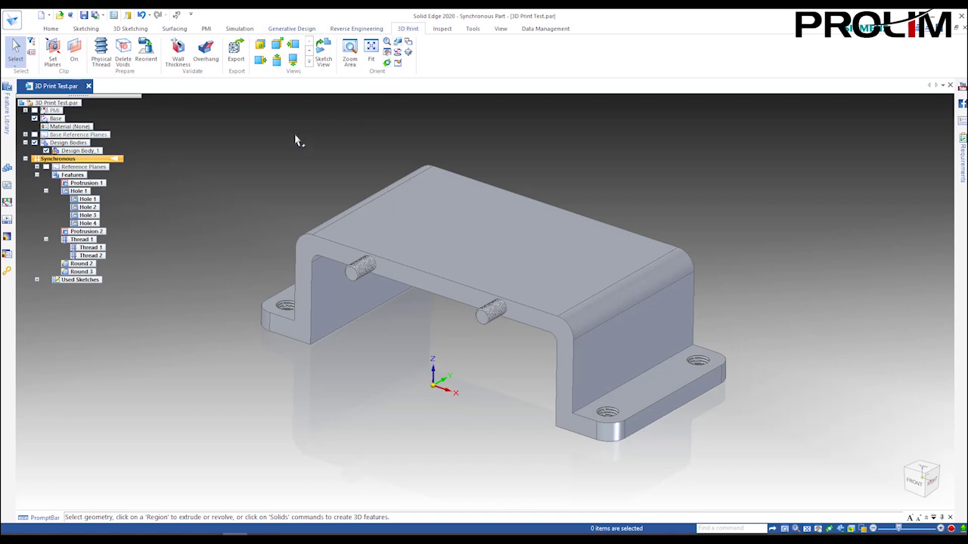
Start the Overhang command on the bracket and review the highlight colours and display resolution in its settings.
click(207, 60)
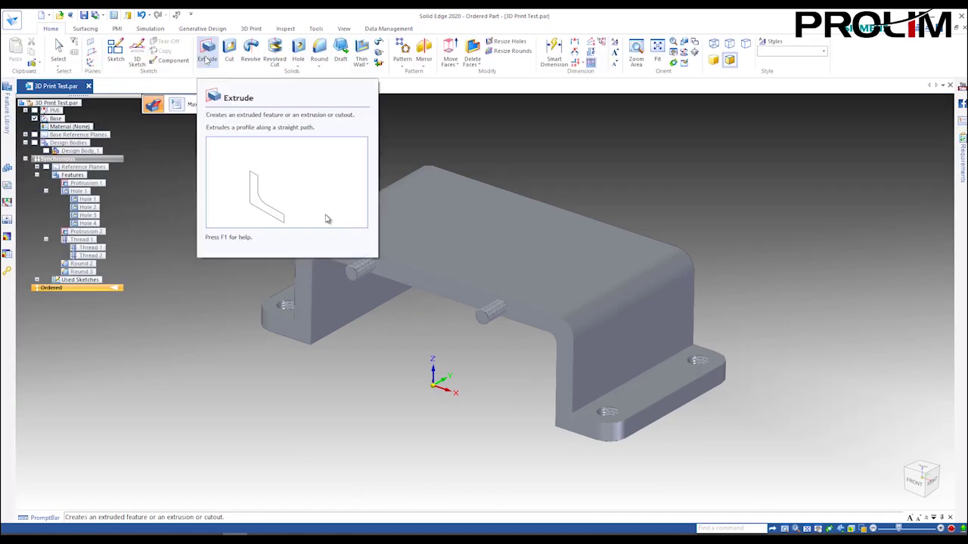
middle_drag(437, 349, 432, 312)
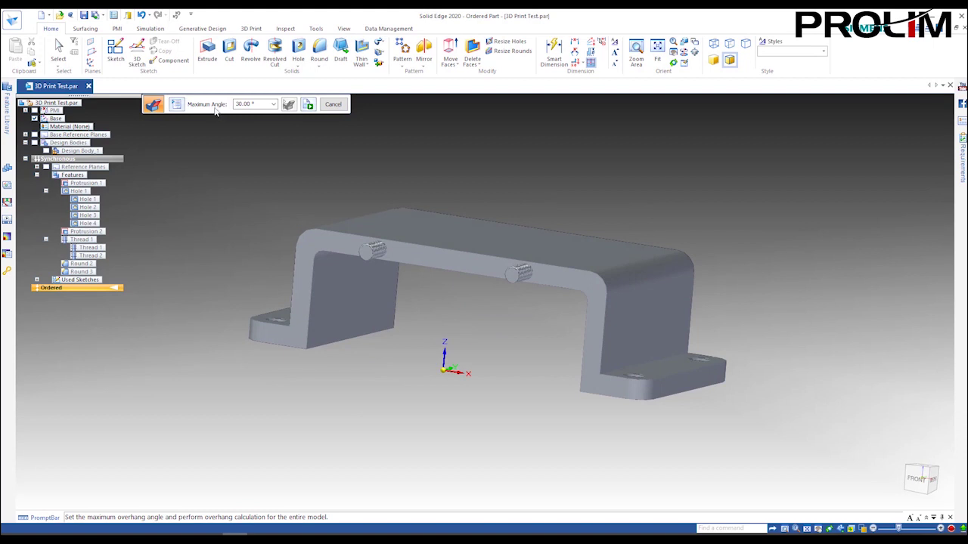
click(177, 106)
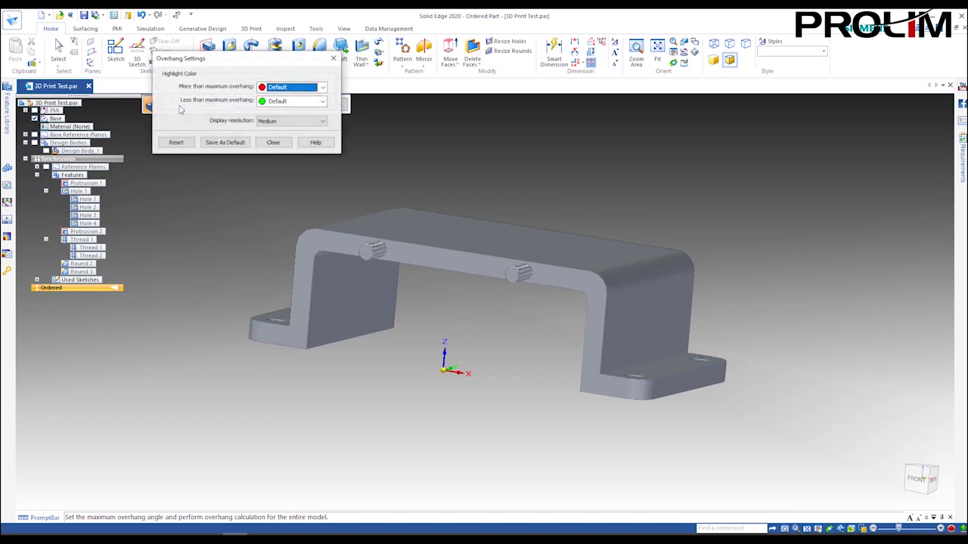
drag(248, 64, 382, 157)
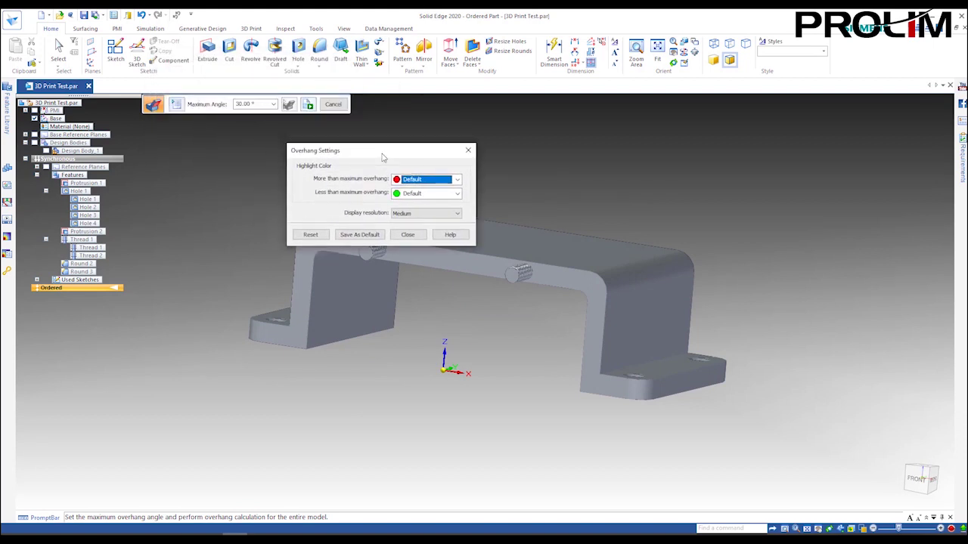
key(Escape)
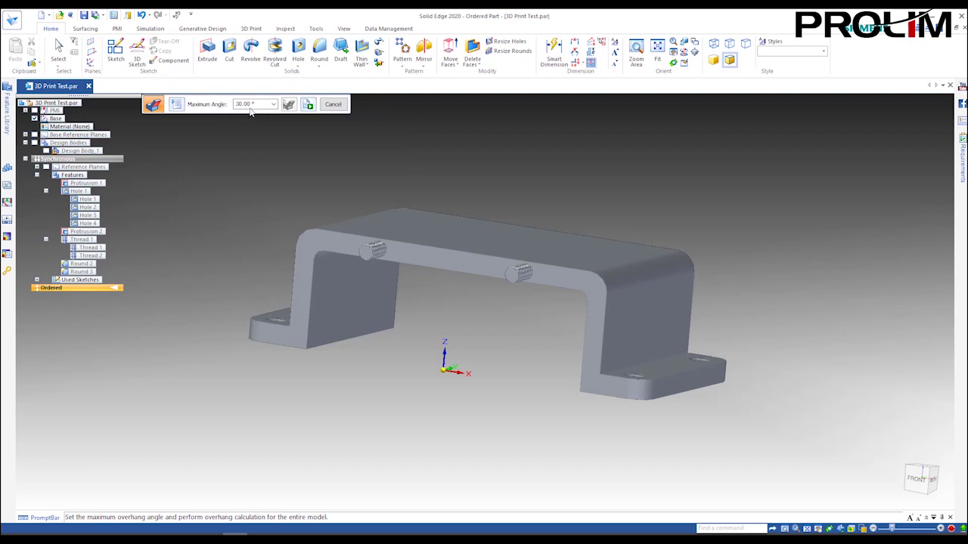
Calculate the bracket's overhang with a 30° maximum angle and display only the faces exceeding it.
click(309, 105)
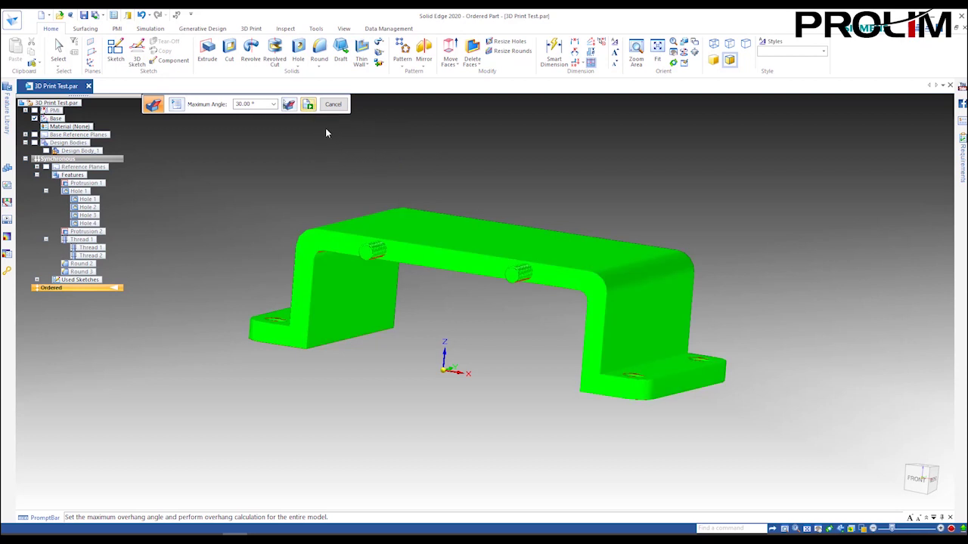
middle_drag(477, 355, 489, 318)
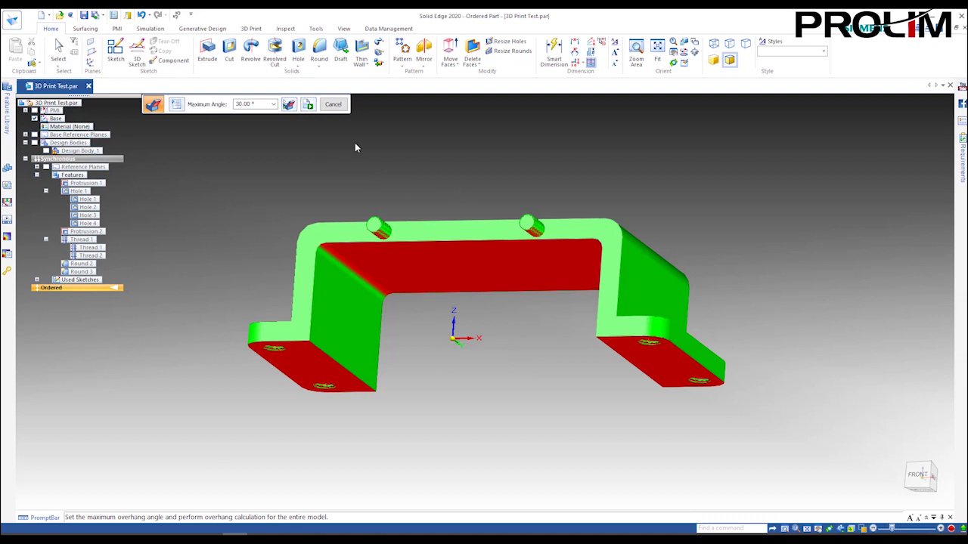
click(290, 104)
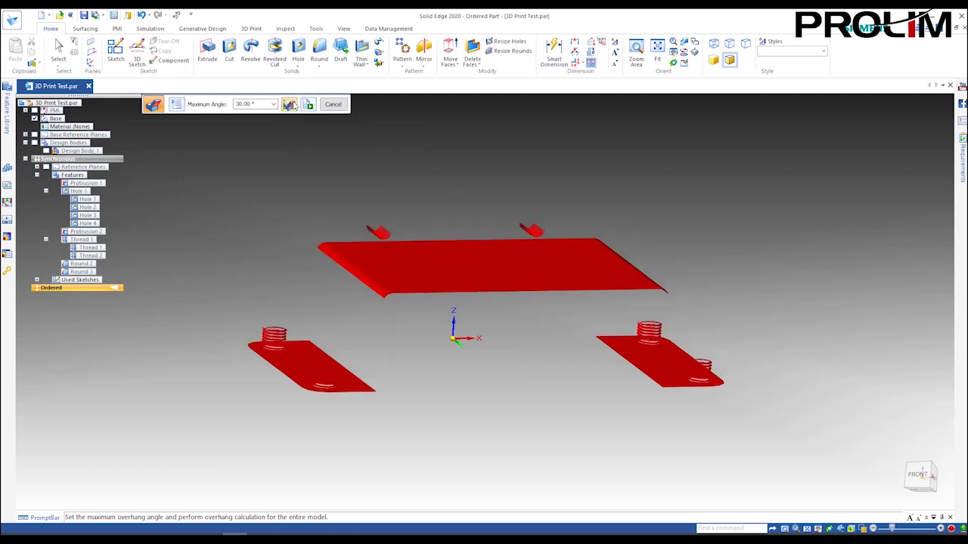
Examine the overhanging areas on the mounting feet, threaded holes, threaded studs and underside of the top plate.
middle_drag(518, 151, 508, 198)
scroll(644, 415, up, 5)
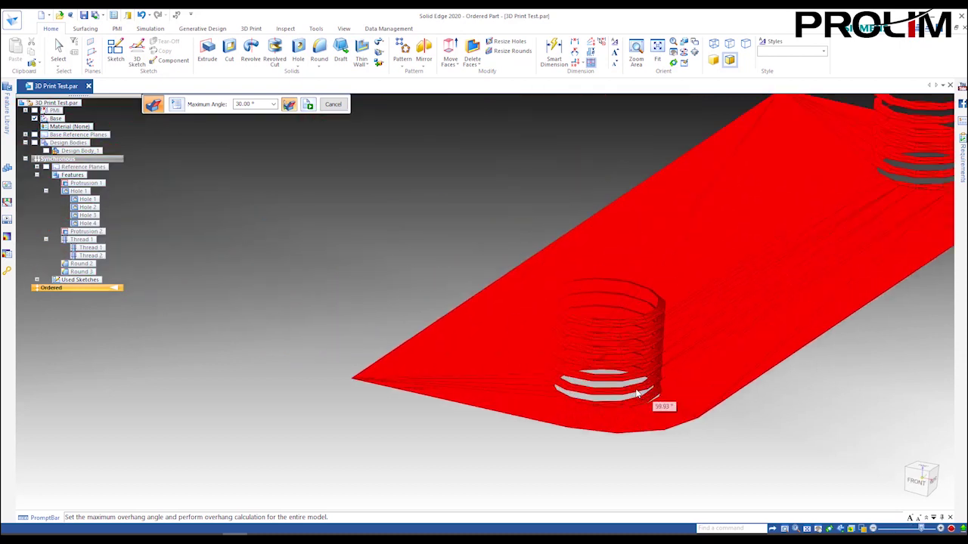
scroll(642, 314, down, 4)
scroll(803, 208, up, 4)
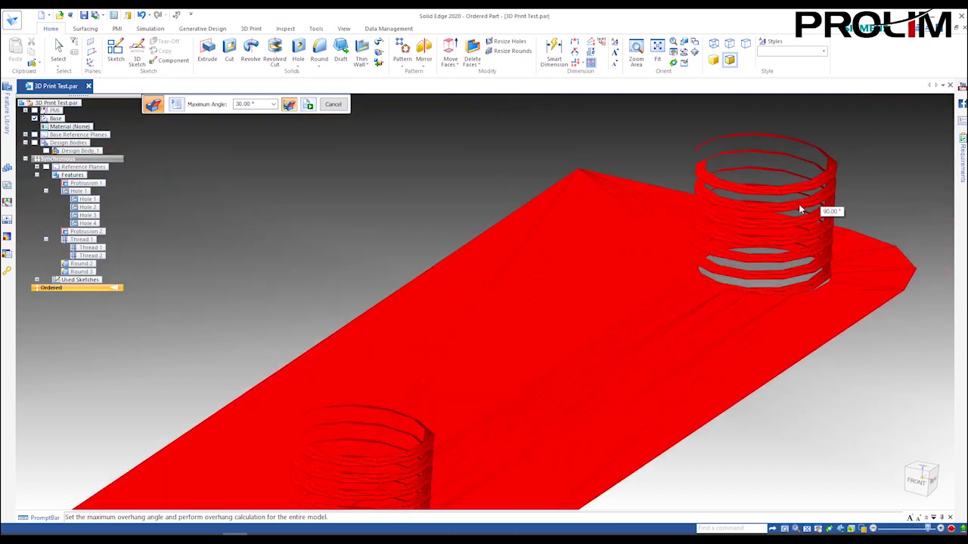
scroll(740, 189, down, 6)
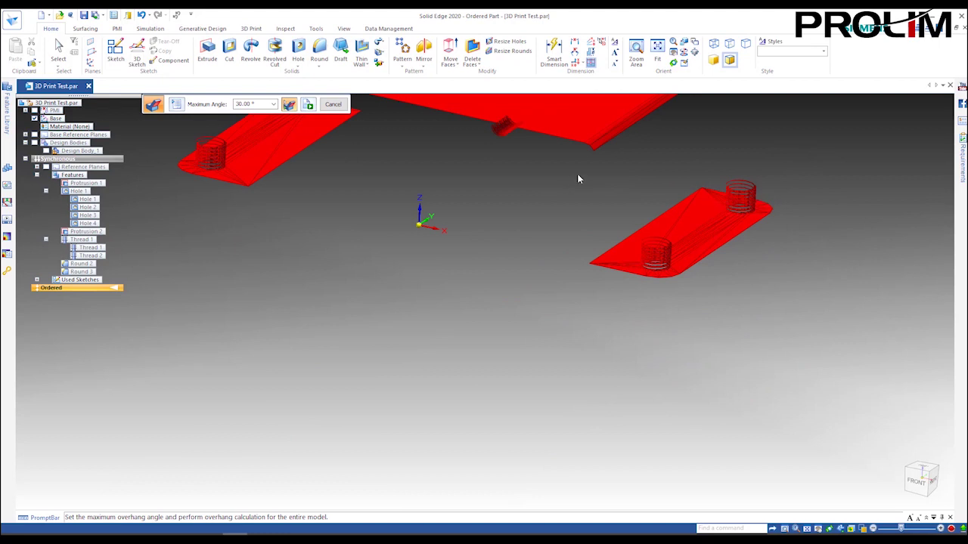
middle_drag(567, 185, 586, 234)
scroll(579, 296, down, 4)
scroll(556, 282, up, 4)
scroll(372, 286, down, 4)
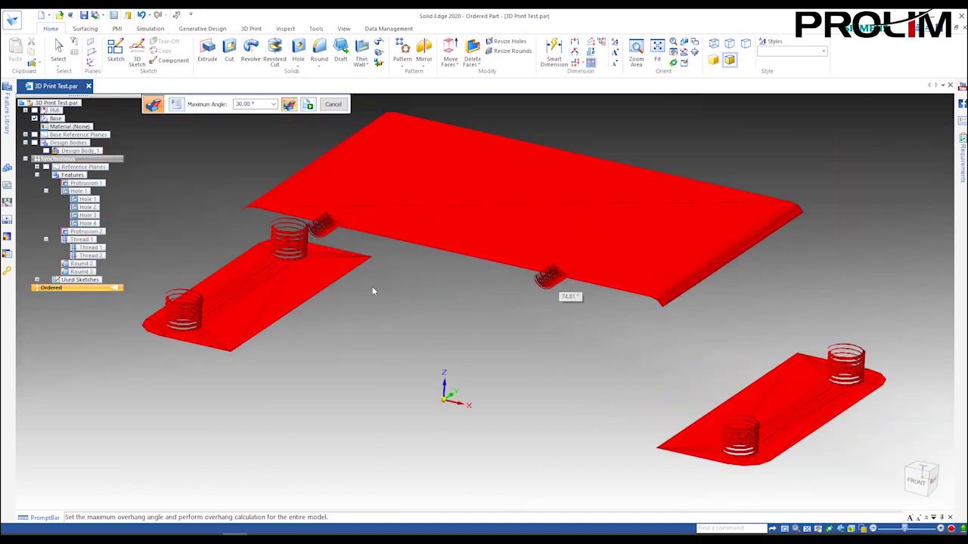
scroll(296, 228, up, 4)
scroll(296, 231, up, 2)
scroll(296, 232, down, 6)
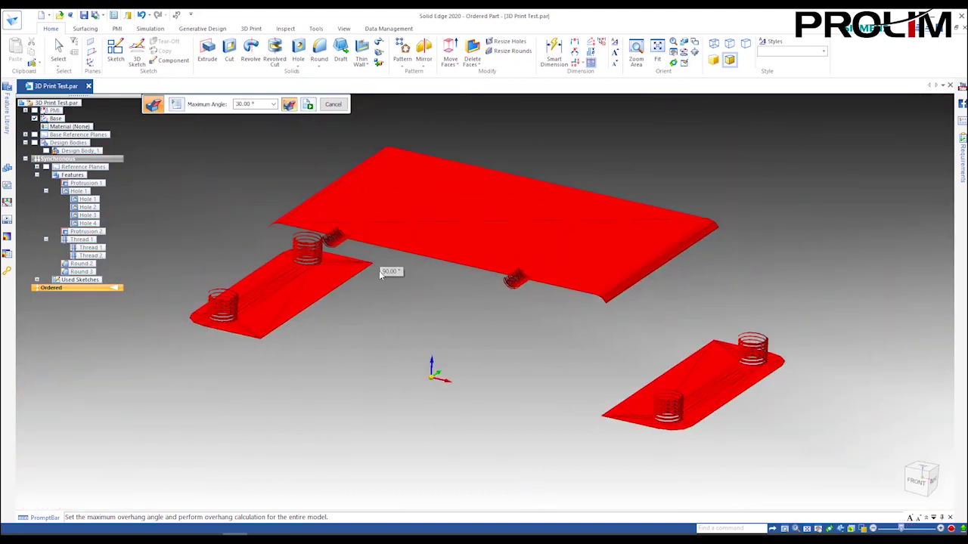
shift+middle_drag(470, 300, 495, 299)
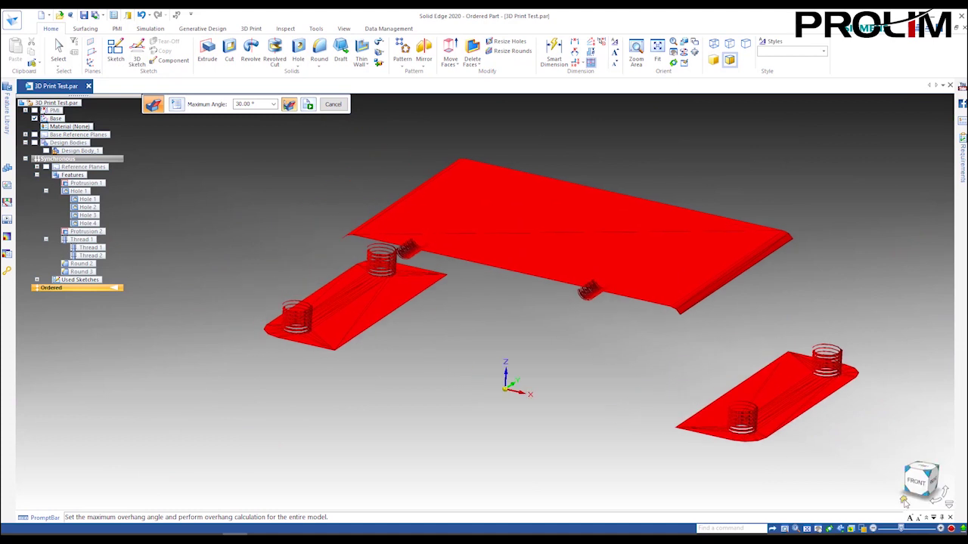
click(903, 501)
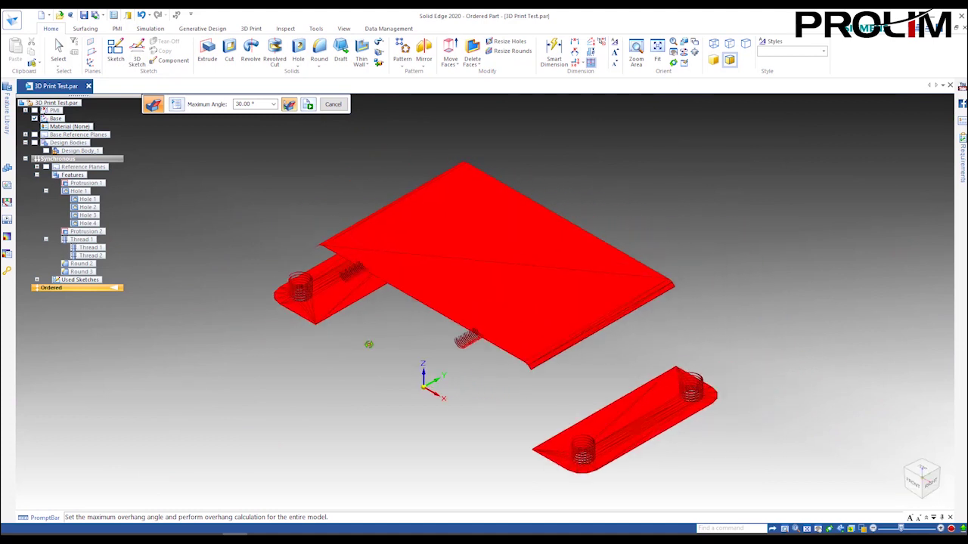
middle_drag(369, 343, 396, 323)
Recalculate the overhang with the maximum angle set to 50° and again with 60°.
double_click(260, 105)
text(50)
key(Return)
scroll(363, 260, up, 2)
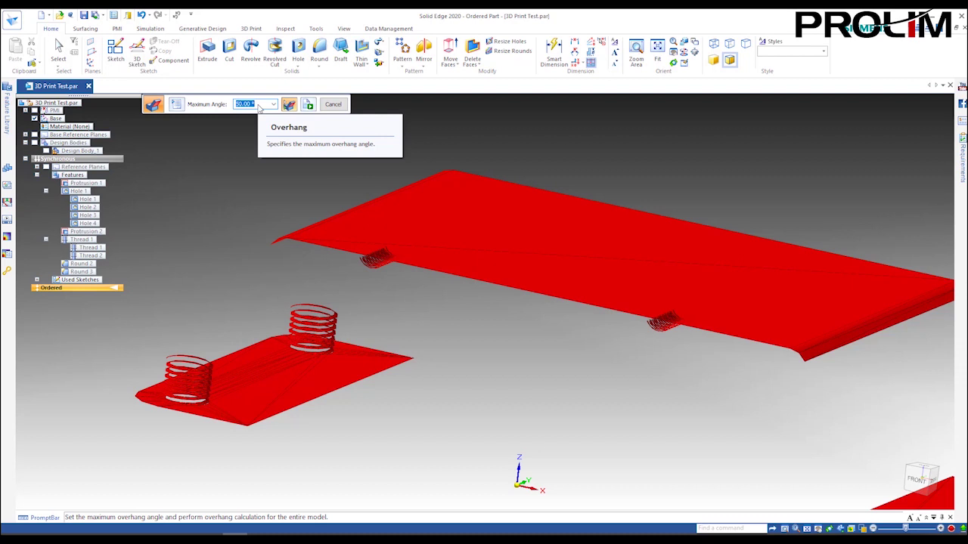
text(80)
key(Return)
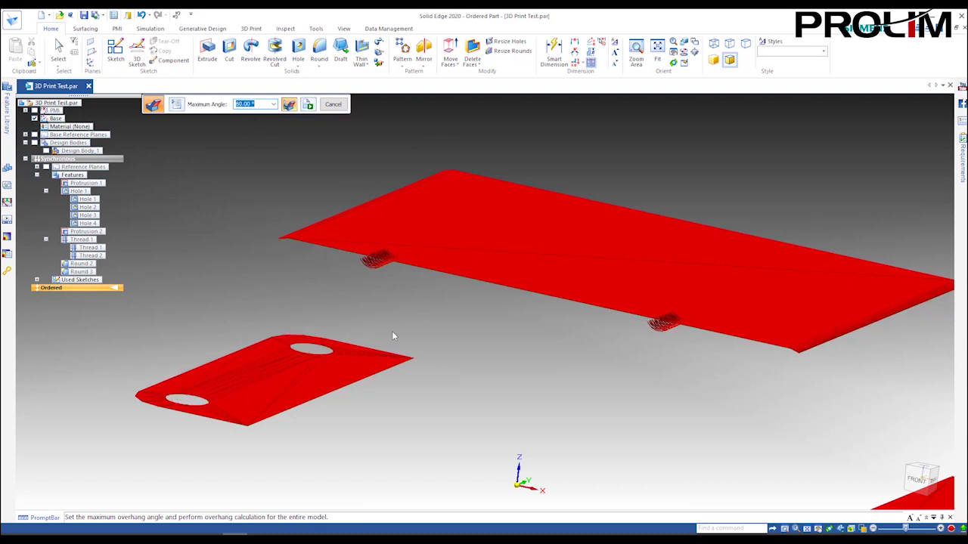
scroll(395, 333, down, 1)
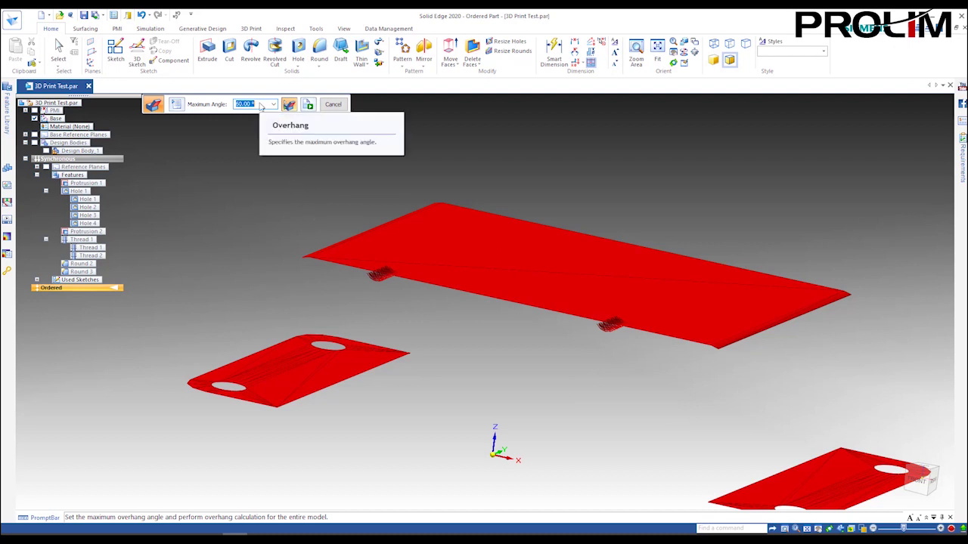
Recalculate the overhang with the maximum angle set to 70° and again with 80°.
text(20)
key(Return)
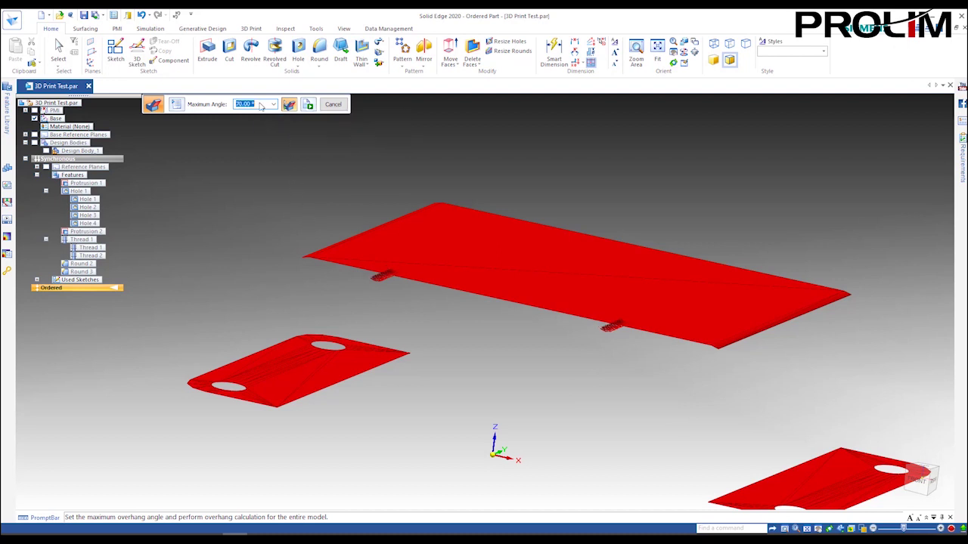
text(80)
key(Return)
Try to set the maximum overhang angle to 91°.
text(91)
key(Return)
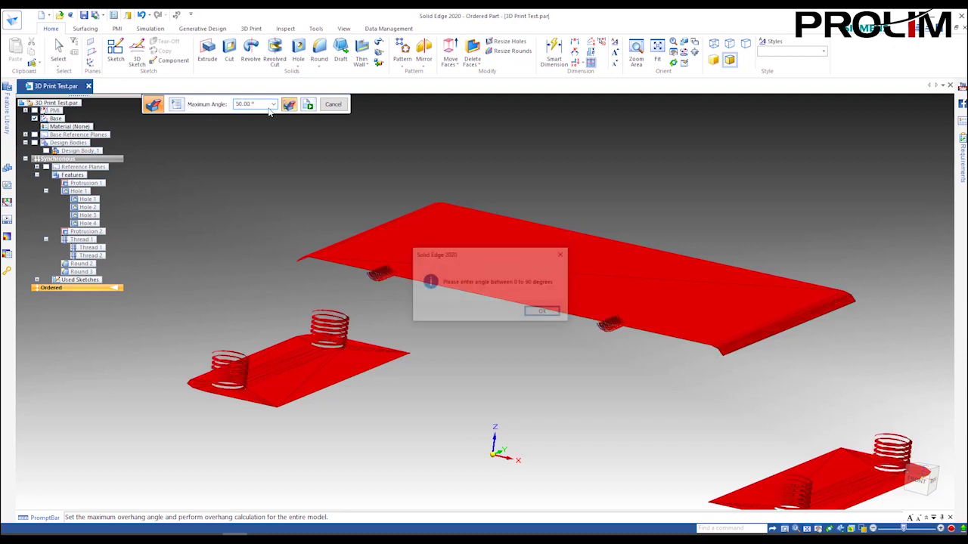
click(541, 313)
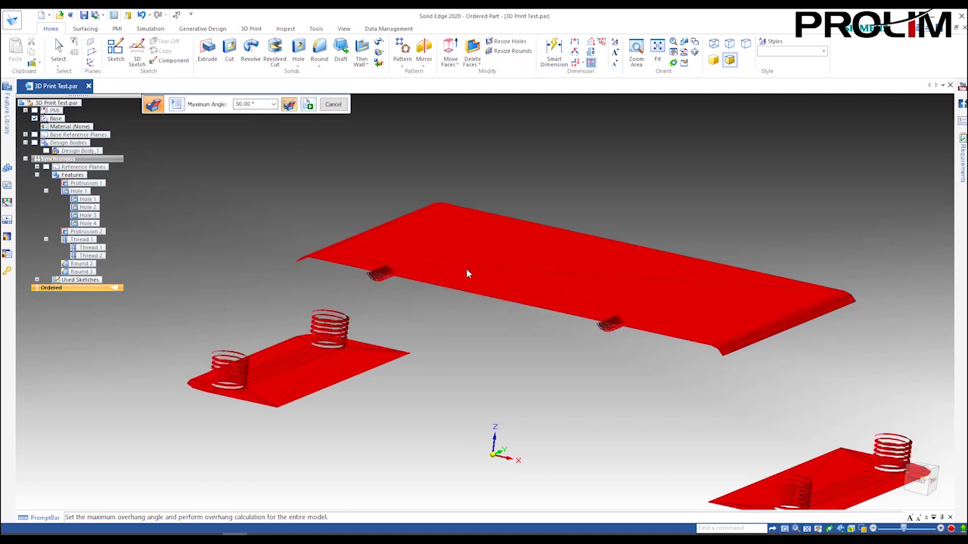
Set the maximum overhang angle to 90°, inspect the overhanging faces and leave the Overhang command.
click(259, 106)
text(90)
key(Return)
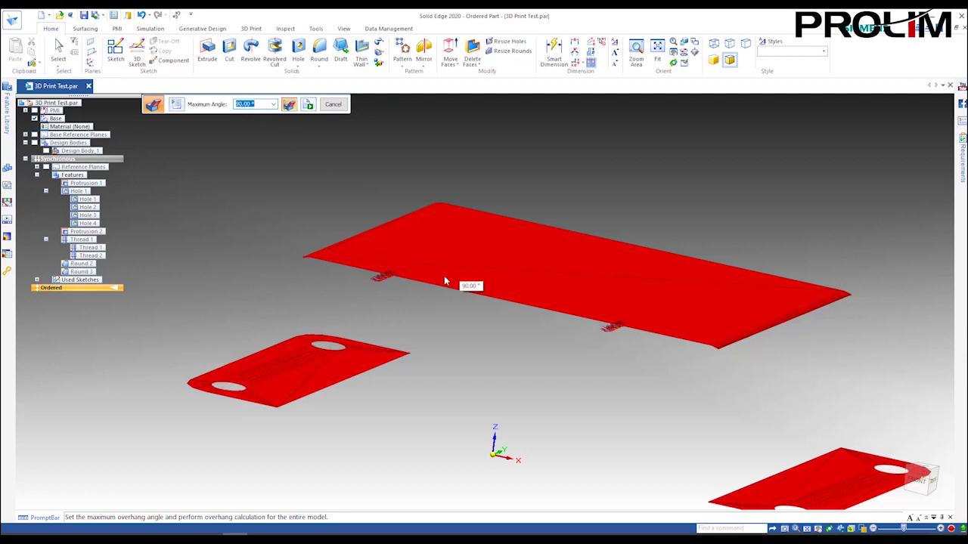
mouse_move(521, 358)
middle_down()
mouse_move(538, 324)
mouse_move(538, 350)
mouse_move(521, 361)
mouse_move(546, 358)
middle_up()
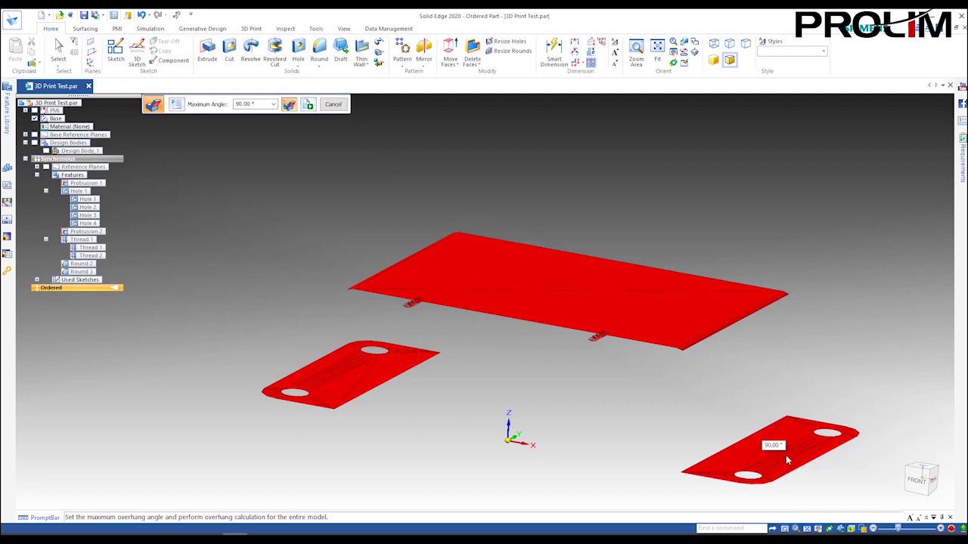
click(332, 104)
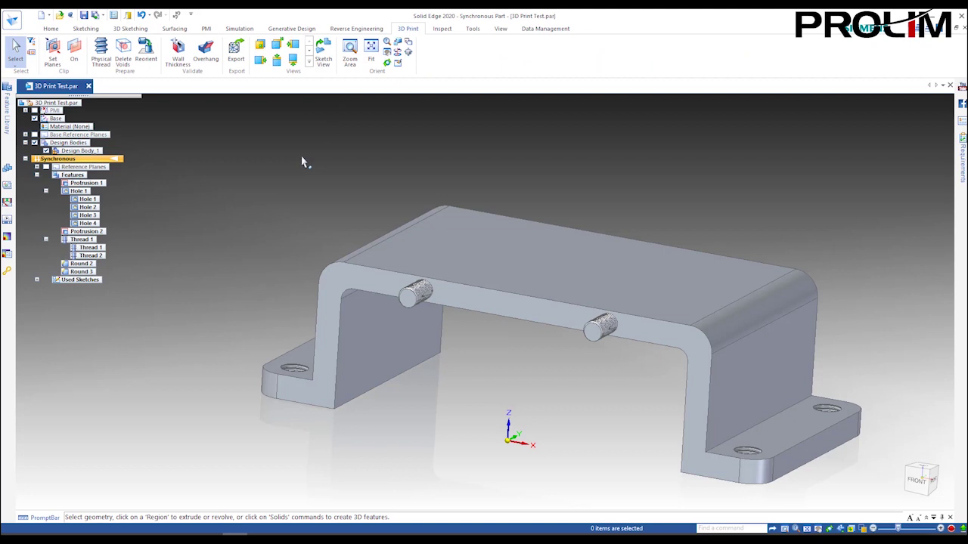
Rotate the bracket 90° about the X axis with Reorient, settle it on the printer bed and leave the command.
click(146, 53)
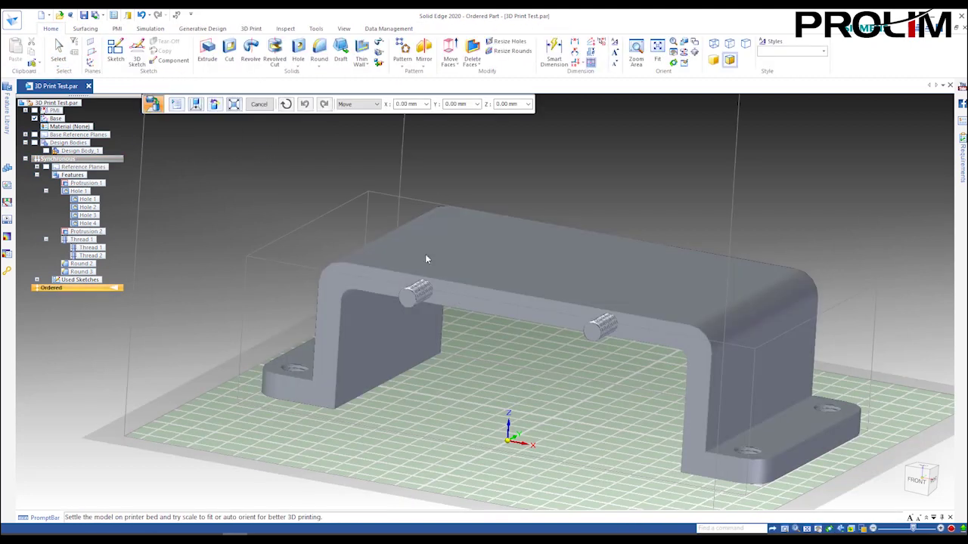
click(365, 103)
click(354, 121)
click(415, 105)
text(90)
key(Return)
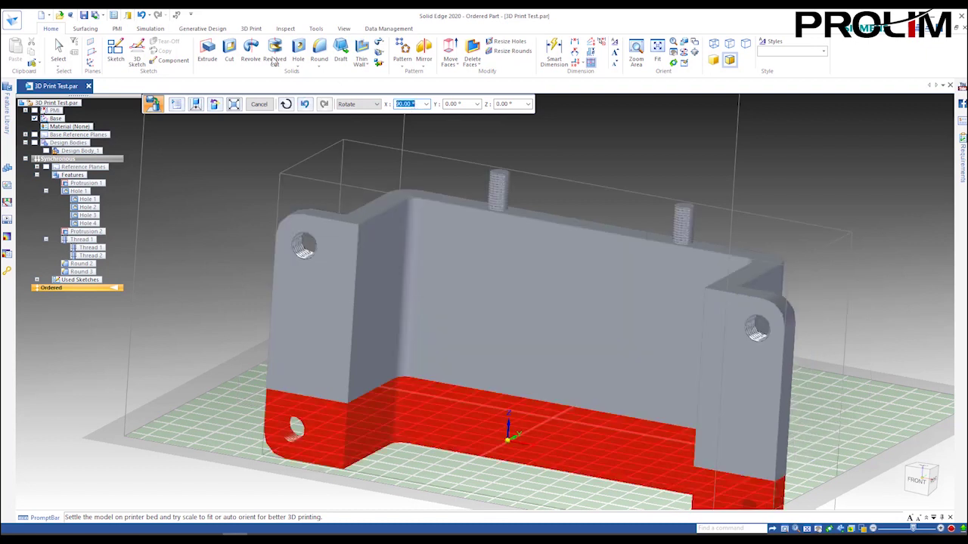
click(196, 105)
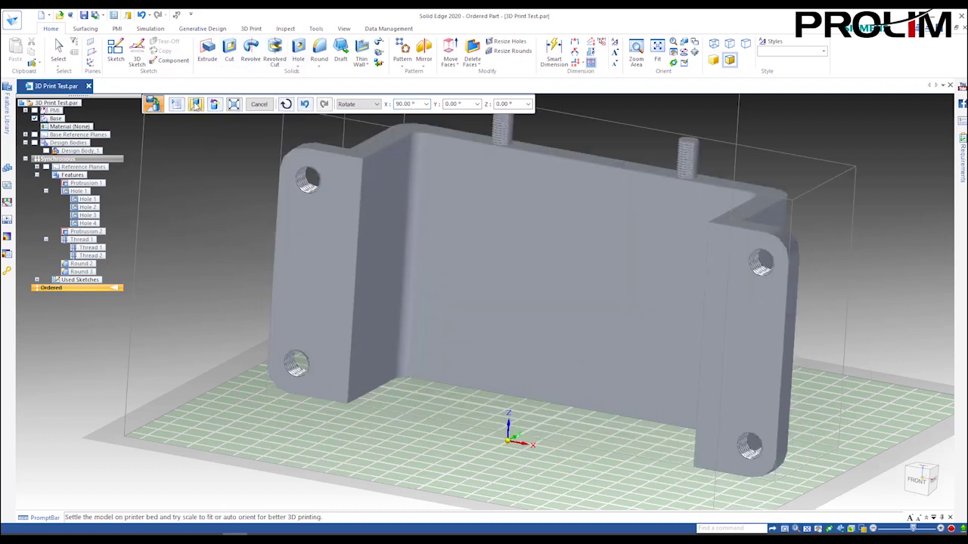
click(261, 104)
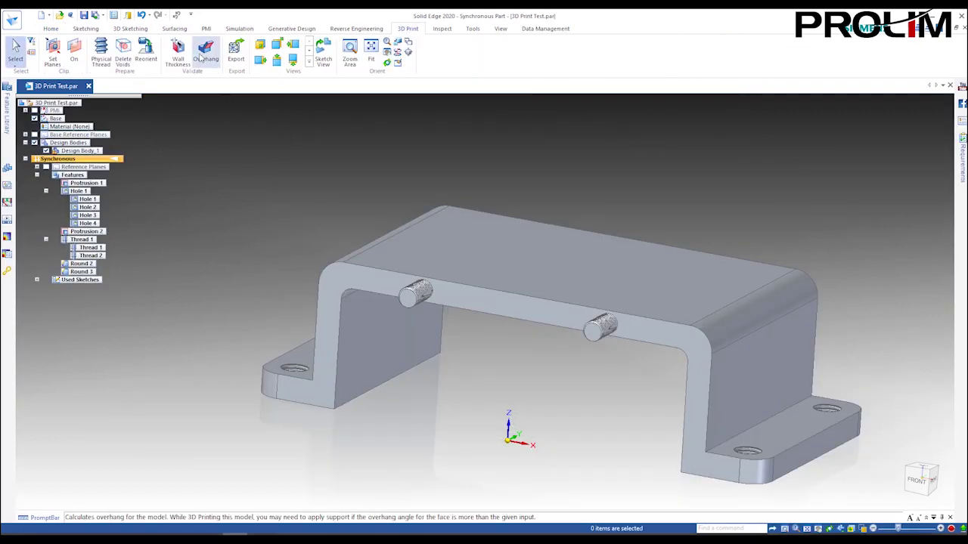
Calculate the reoriented bracket's overhang at a maximum angle of 50° and isolate the overhanging faces.
click(205, 51)
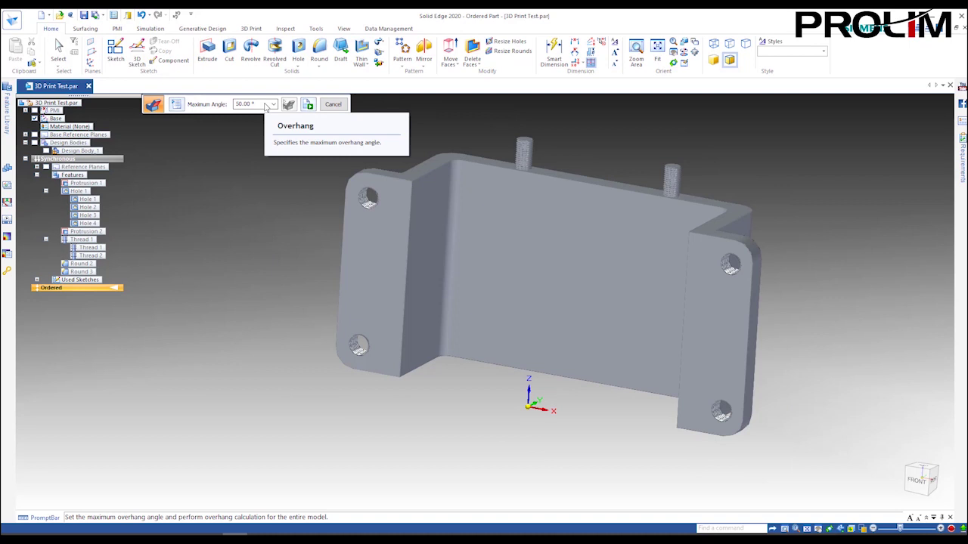
click(307, 105)
middle_drag(619, 290, 576, 280)
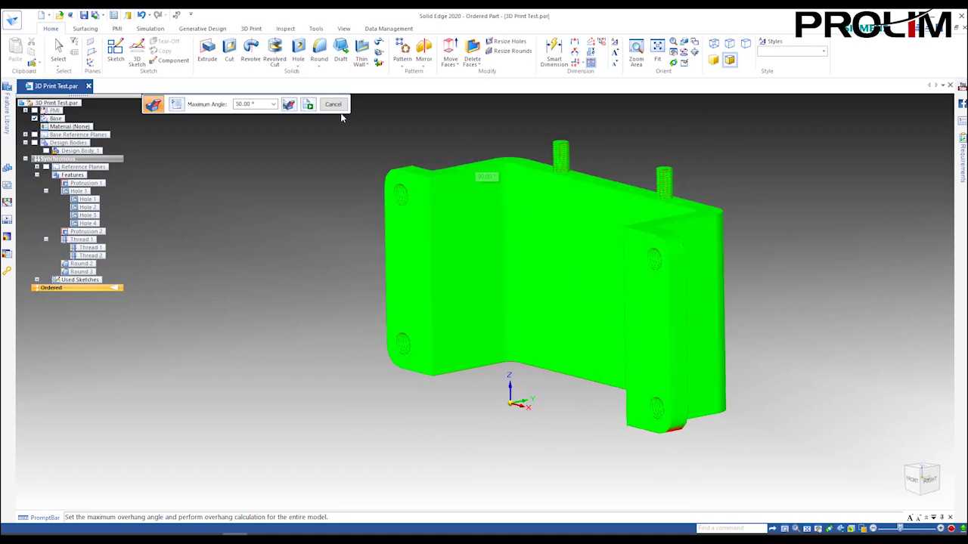
click(288, 104)
middle_drag(595, 253, 594, 272)
Recalculate the overhang at maximum angles of 80° and 90°, inspect the overhanging faces and leave the Overhang command.
click(260, 106)
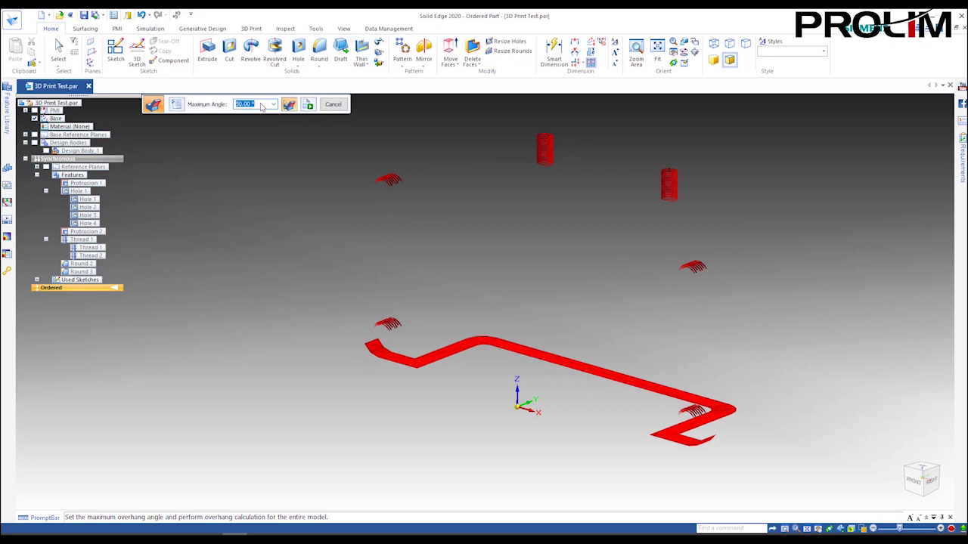
text(80)
key(Return)
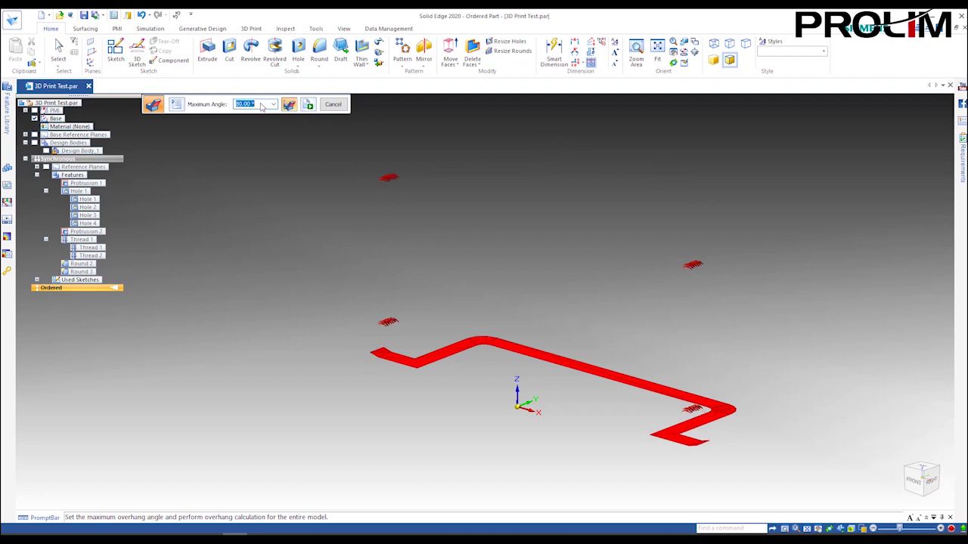
text(30)
key(Return)
mouse_move(577, 301)
middle_down()
mouse_move(642, 264)
mouse_move(658, 238)
mouse_move(580, 291)
mouse_move(574, 309)
mouse_move(566, 300)
middle_up()
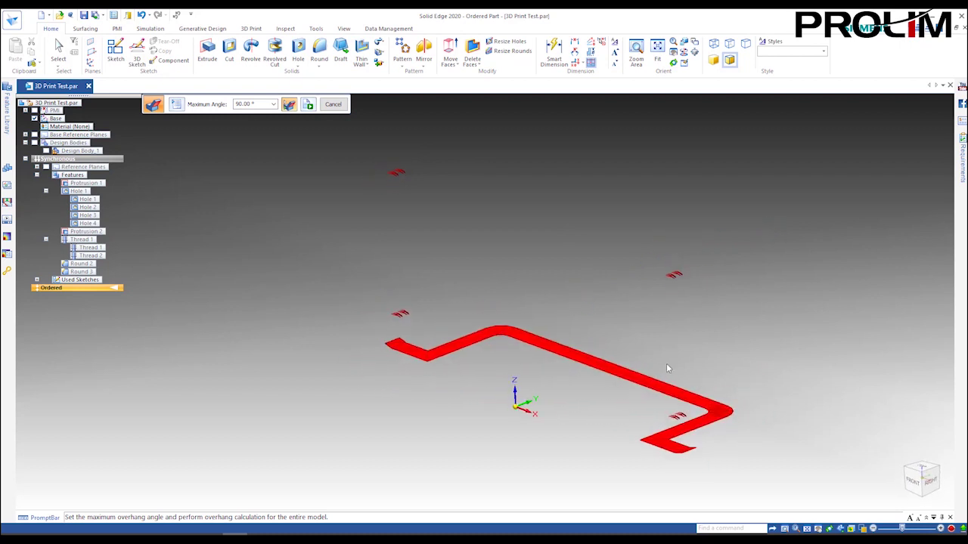
mouse_move(598, 342)
middle_down()
mouse_move(635, 325)
mouse_move(616, 348)
middle_up()
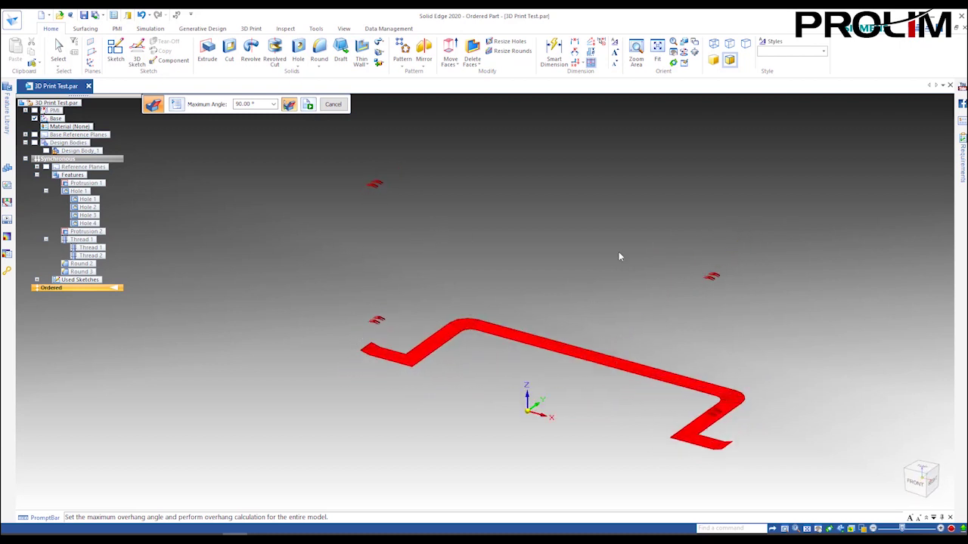
click(333, 104)
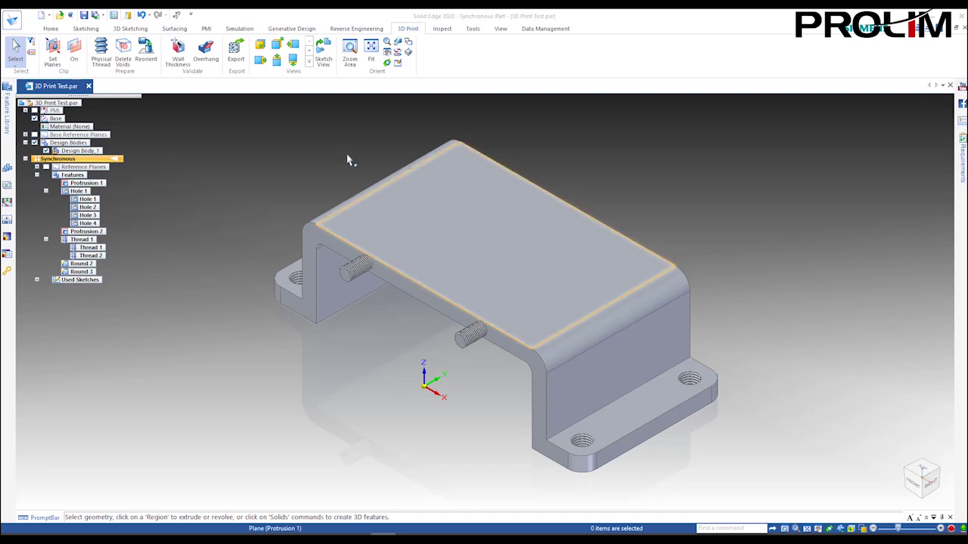
Export the bracket for 3D printing as the STL document 3D Print Test.stl in the exports folder.
click(234, 53)
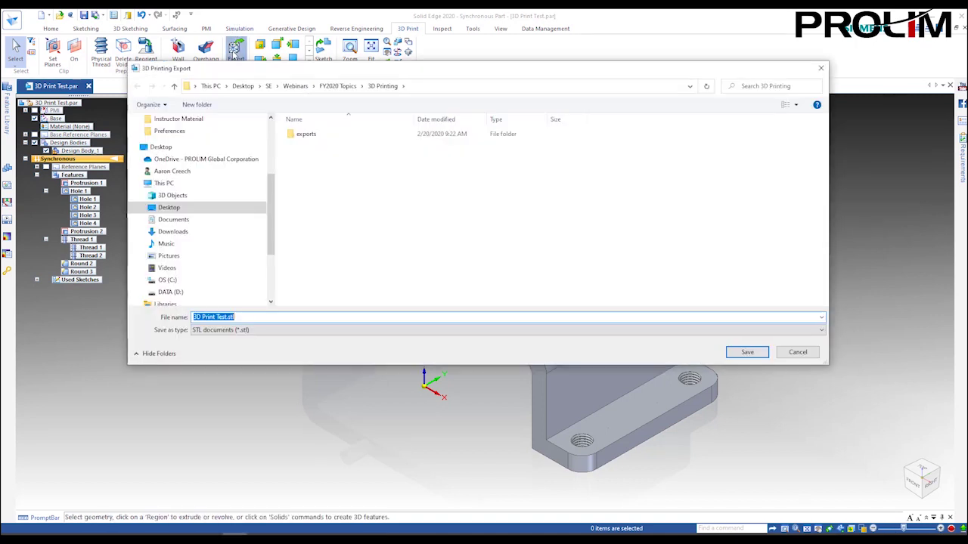
drag(349, 76, 351, 122)
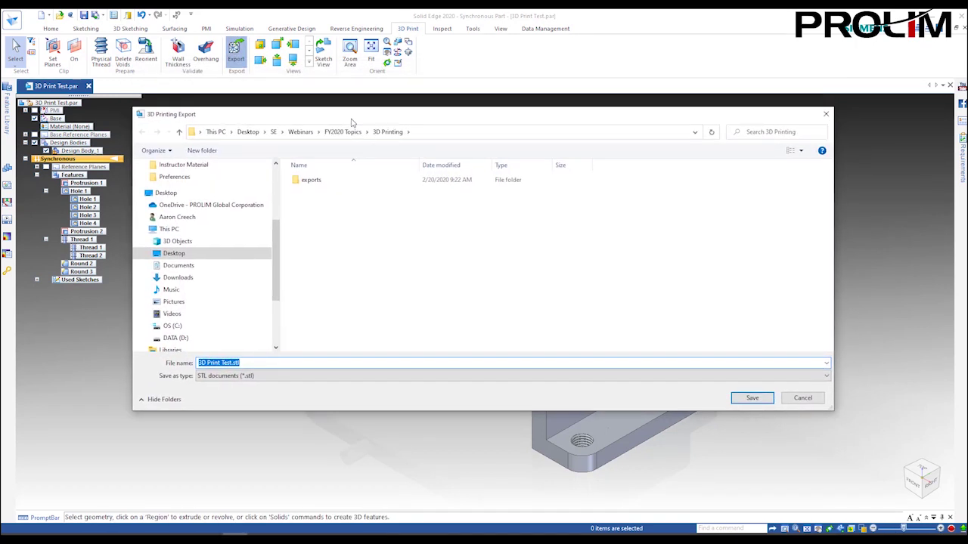
double_click(316, 181)
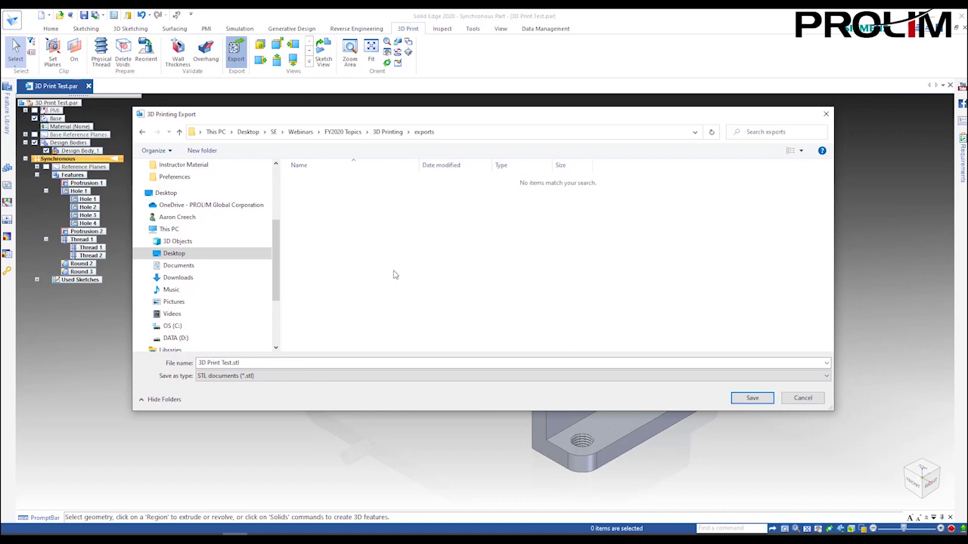
click(296, 377)
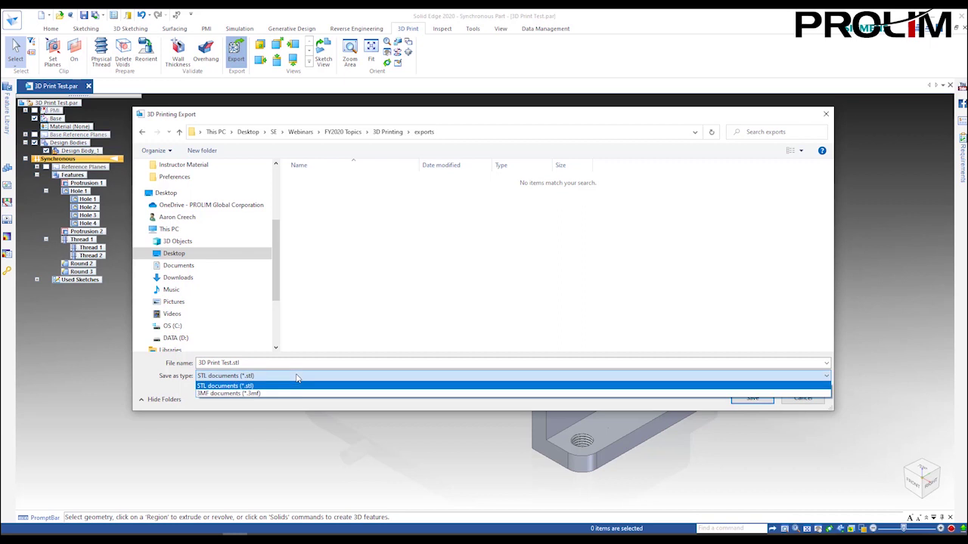
click(297, 378)
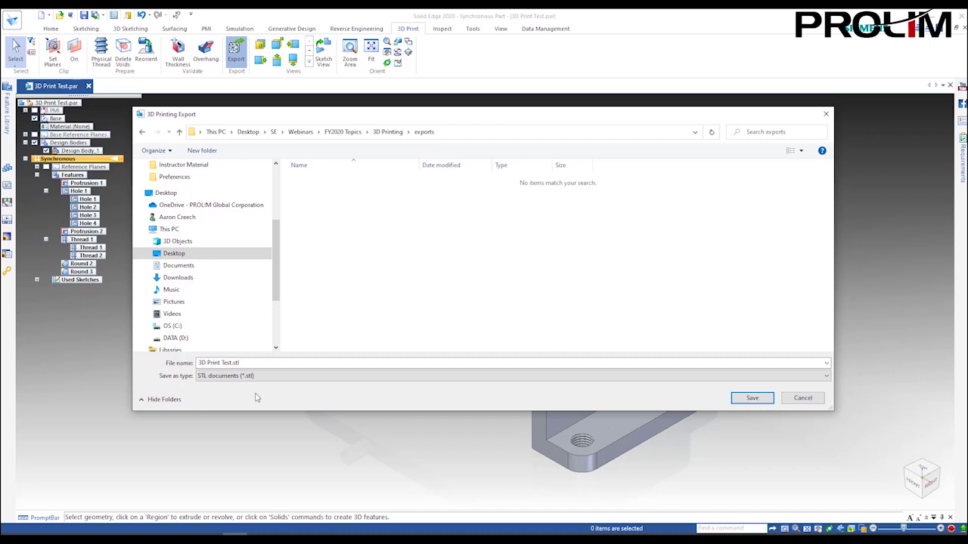
click(752, 398)
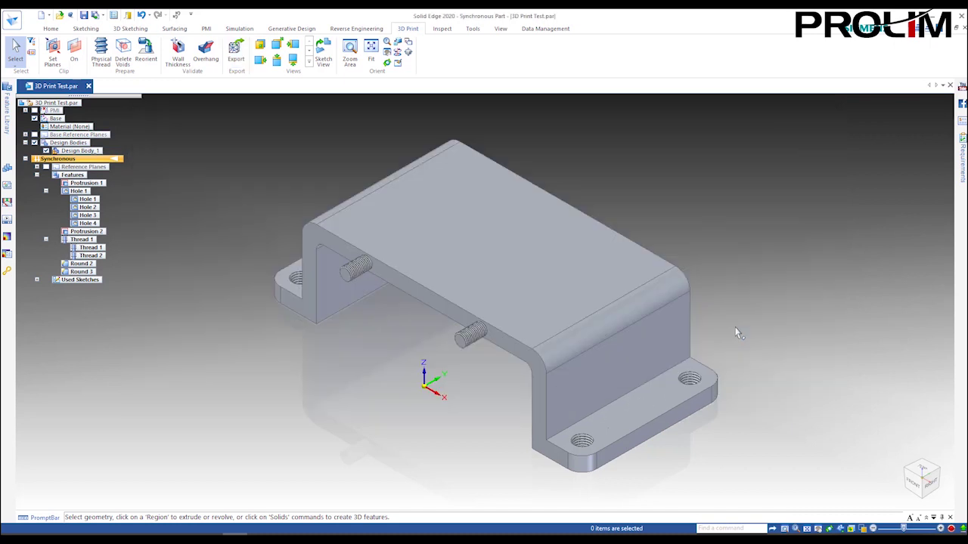
Export the bracket as 3D Print Test.3mf to the exports folder and check the exported files in File Explorer.
click(236, 53)
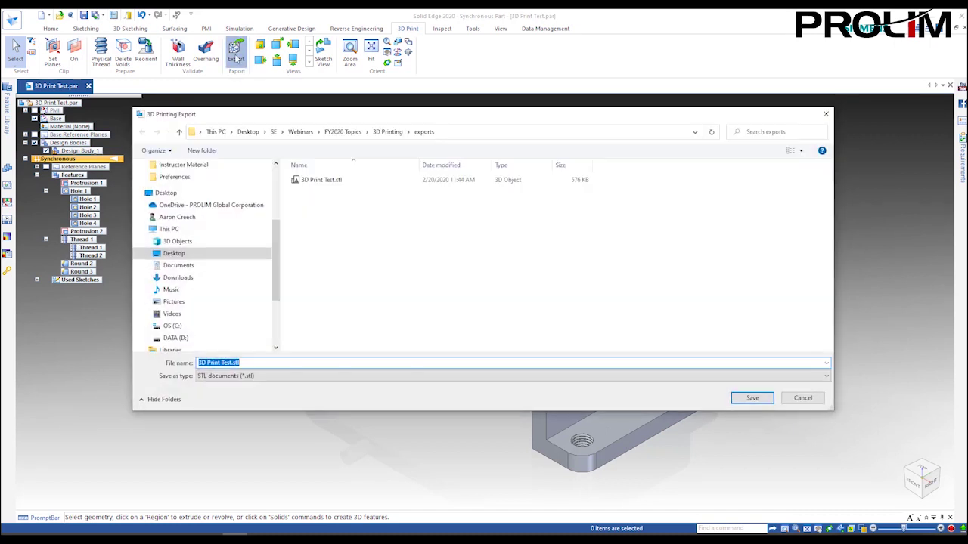
click(339, 375)
click(292, 388)
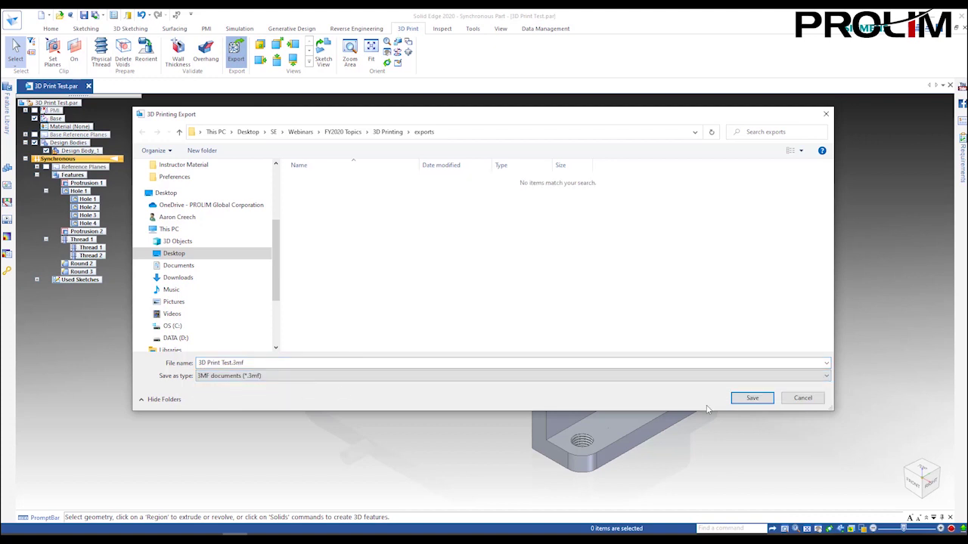
click(747, 398)
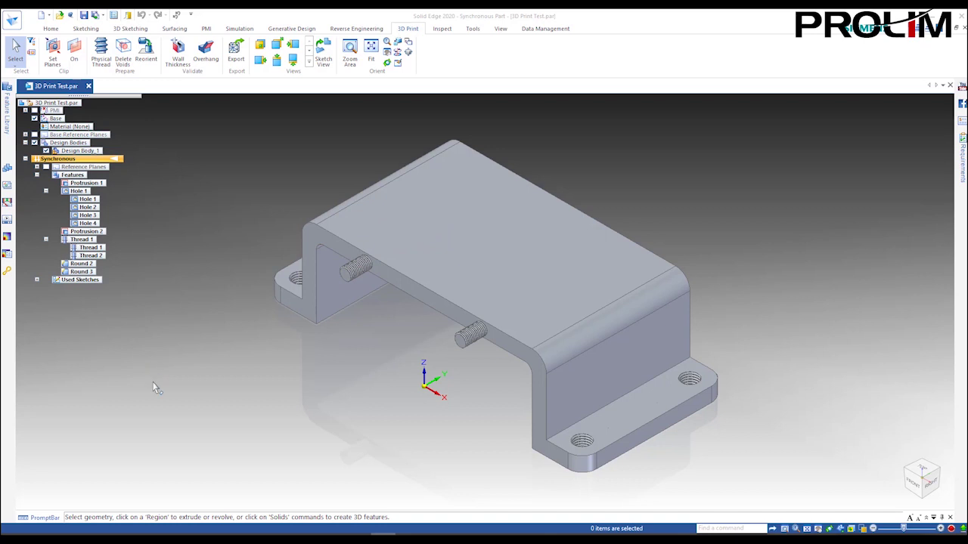
click(137, 539)
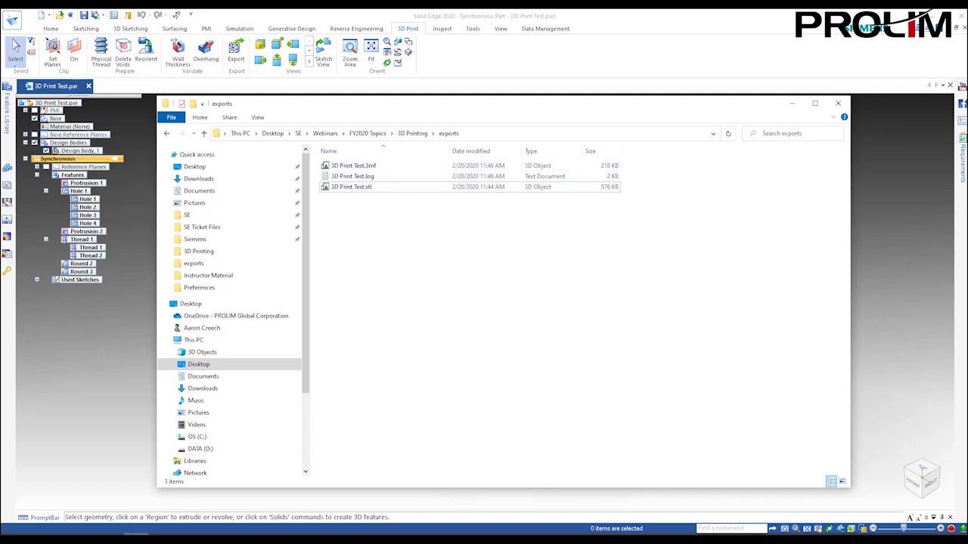
click(886, 423)
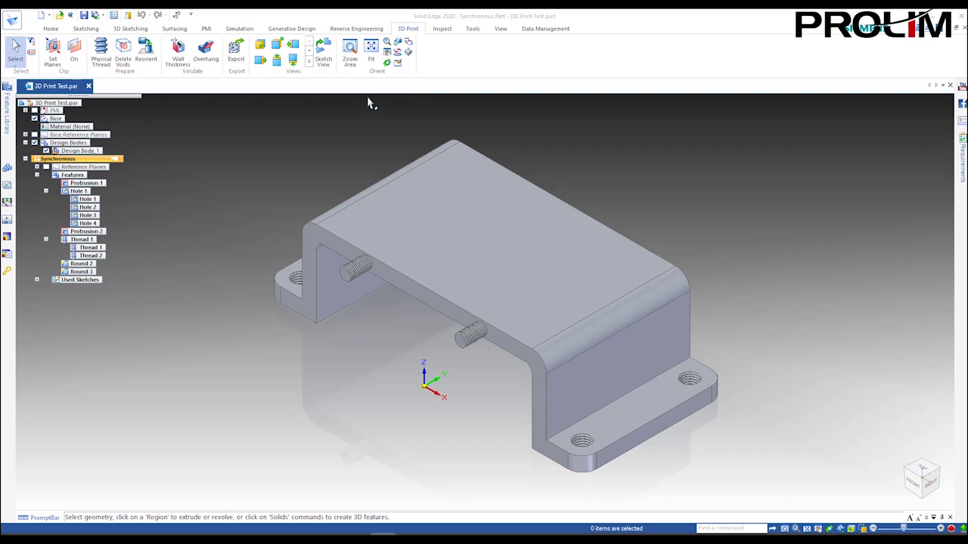
Open the application's 3D Print page with the 3MF file type, review the 3MF export options and cancel them.
click(12, 20)
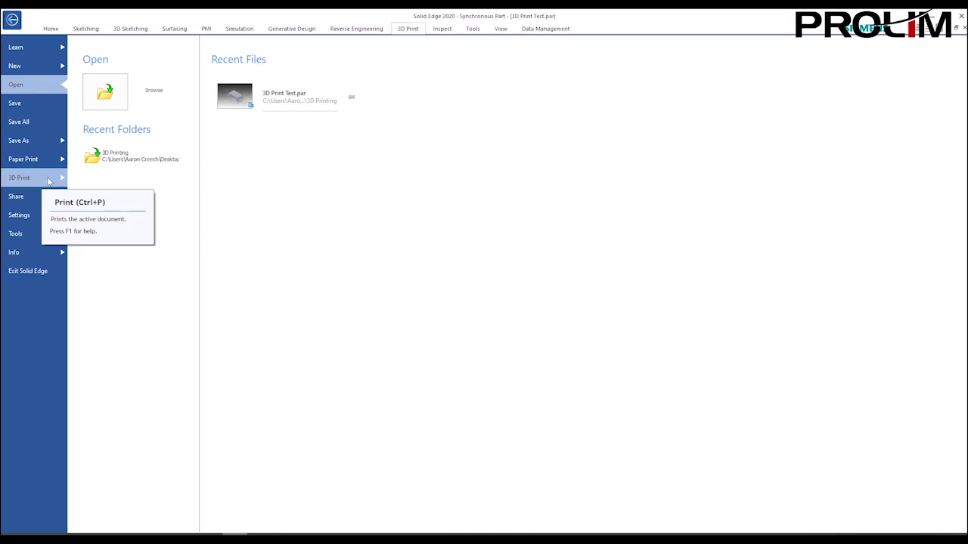
click(48, 179)
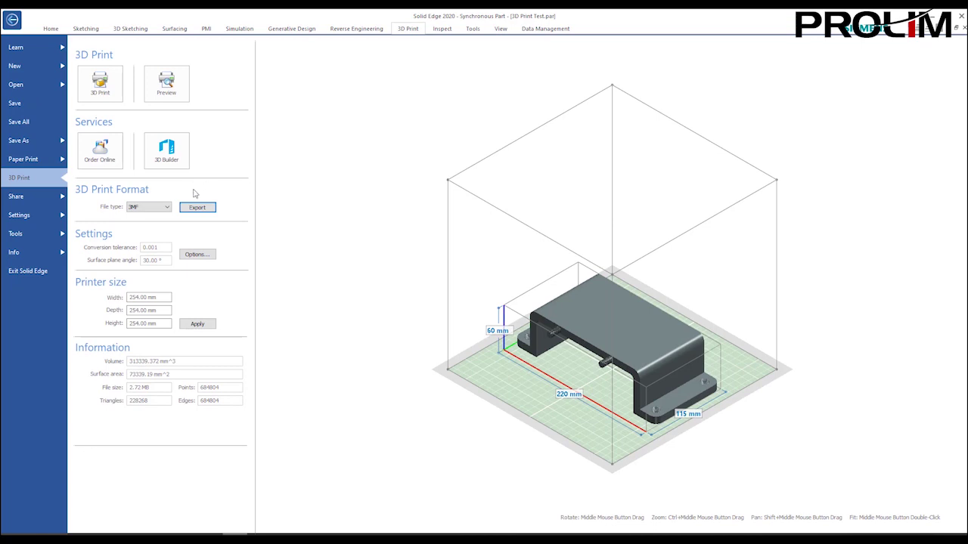
click(168, 208)
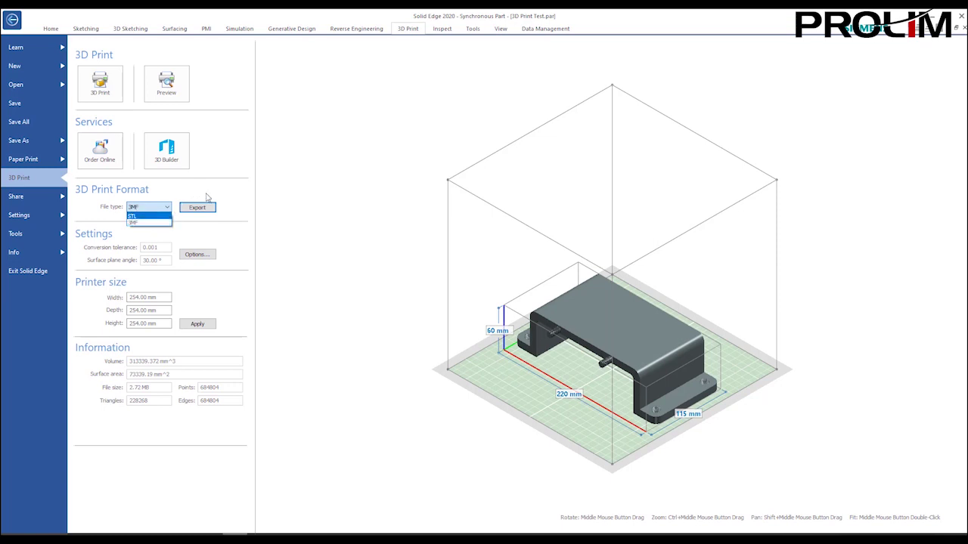
click(137, 223)
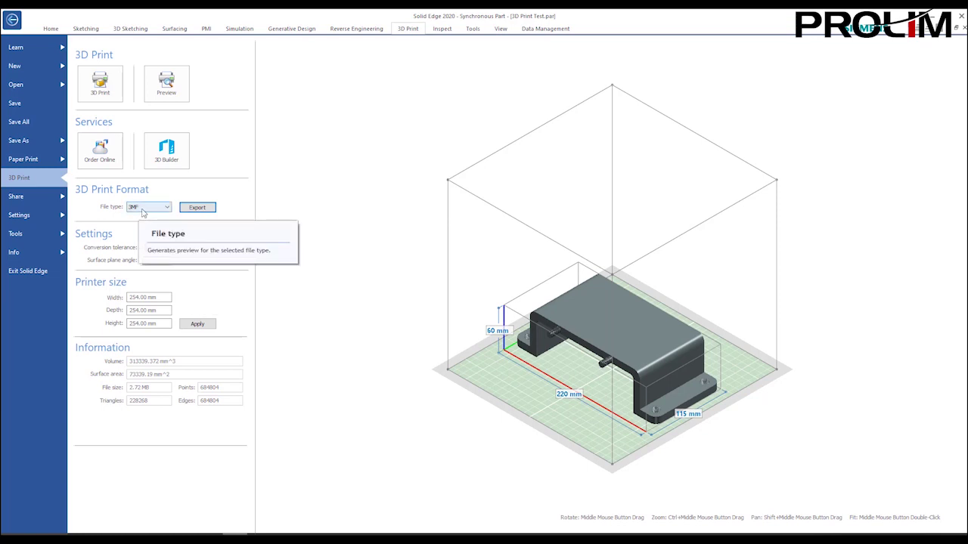
click(196, 256)
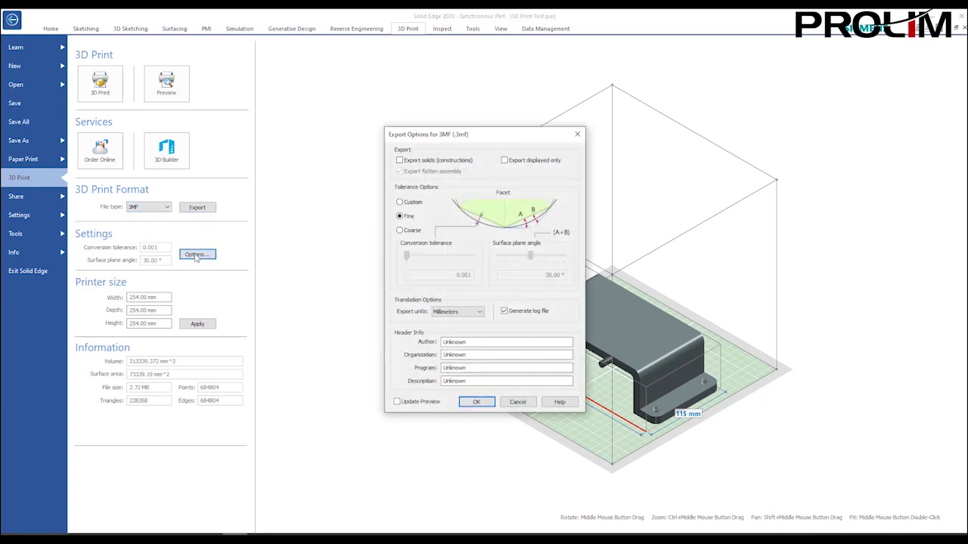
drag(501, 134, 480, 134)
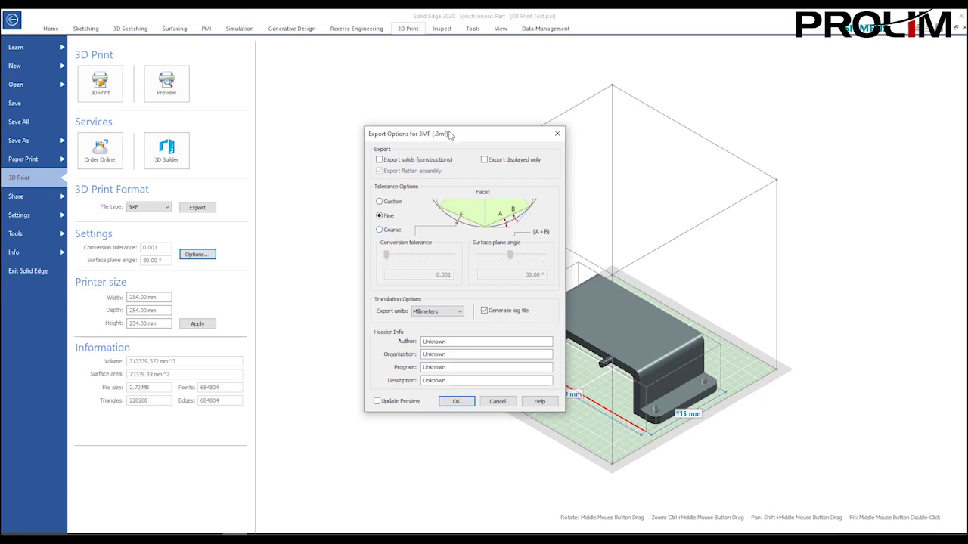
click(498, 401)
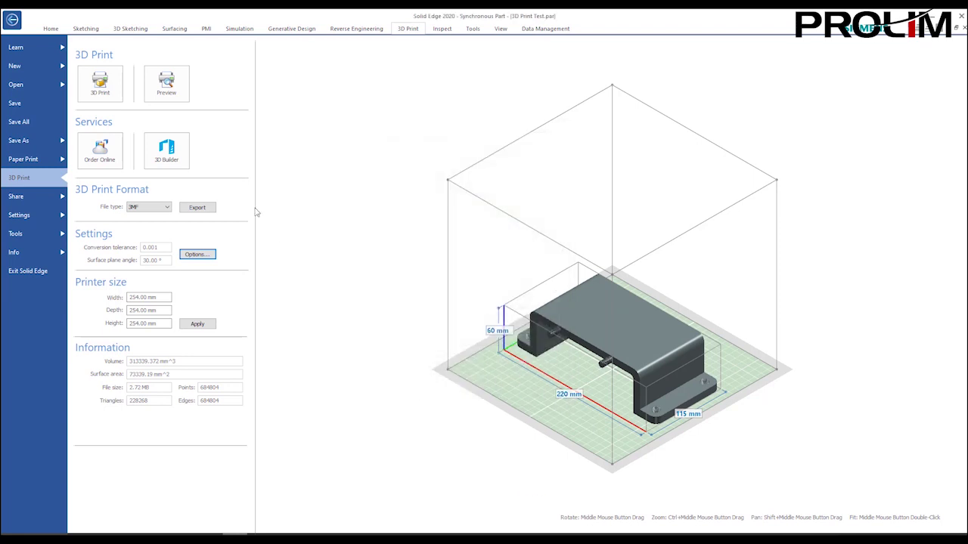
Switch the print format to STL, examine its export options including binary and ASCII output, and cancel the options.
click(167, 207)
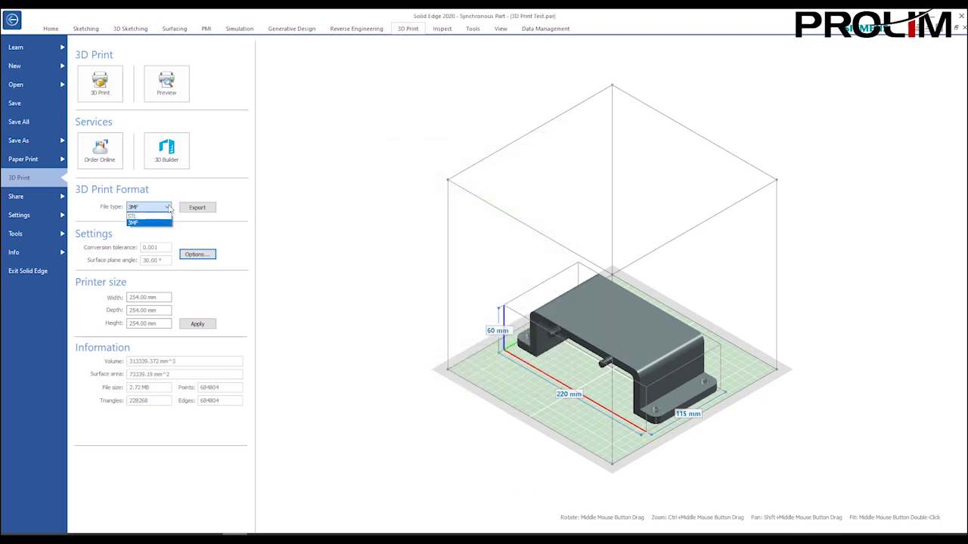
click(134, 217)
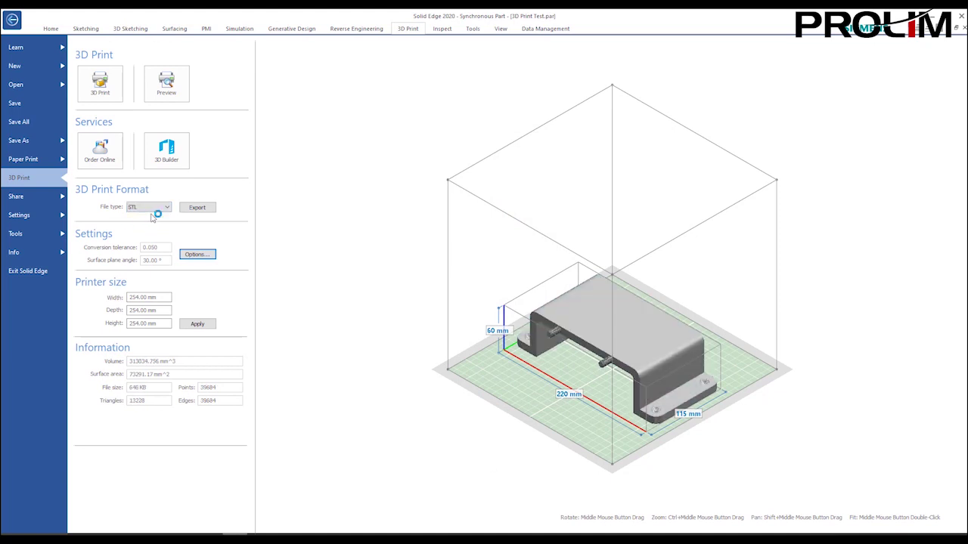
click(197, 254)
drag(490, 151, 476, 153)
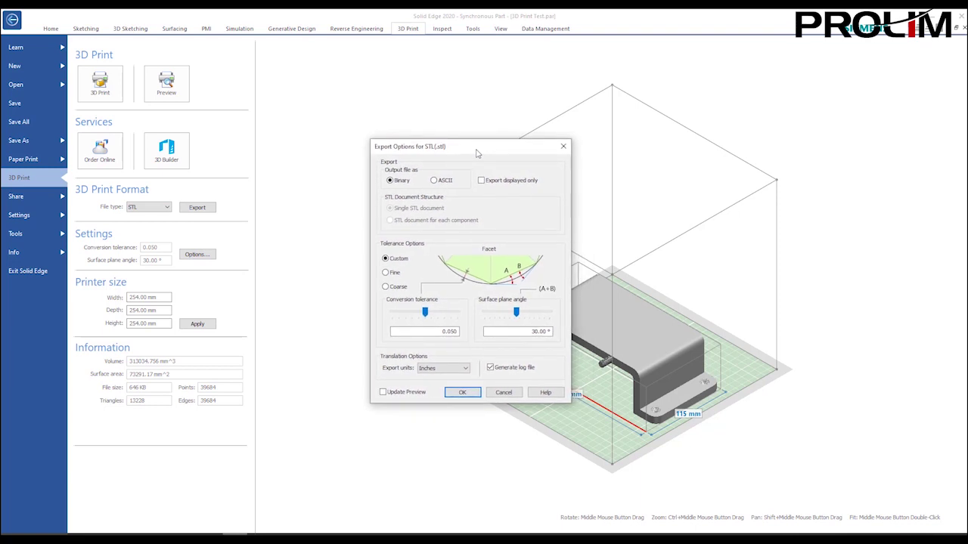
drag(476, 154, 504, 155)
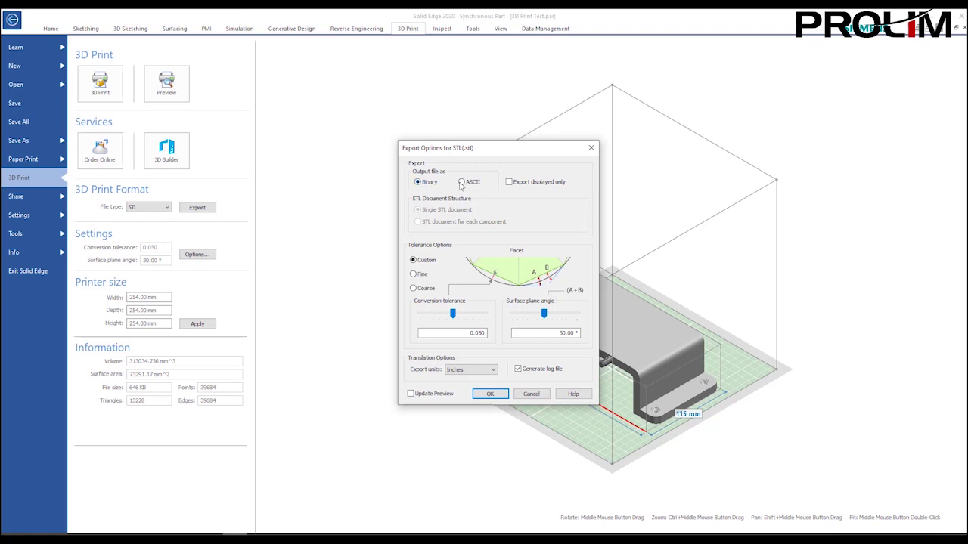
click(418, 182)
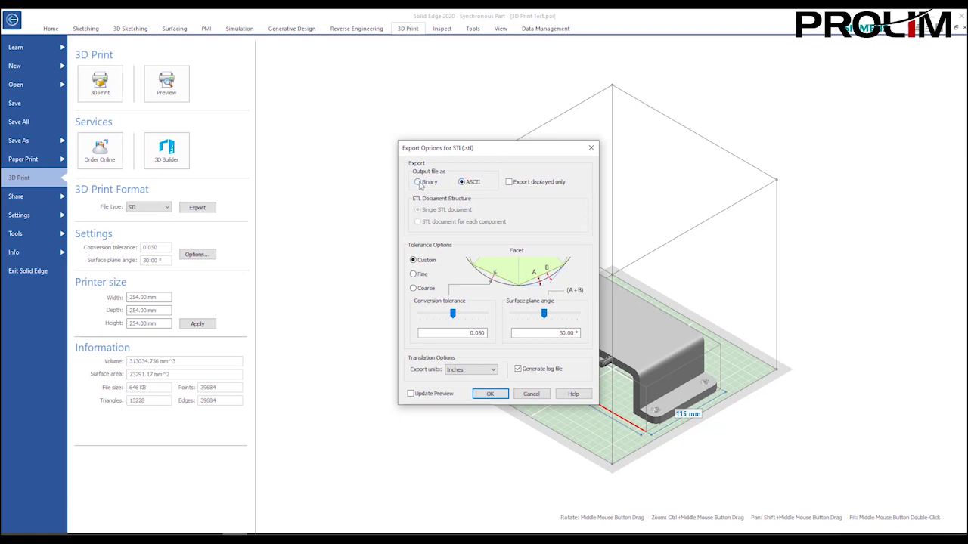
click(532, 396)
Set the print format to 3MF and the printer size to 2500 mm for width, depth and height.
click(168, 207)
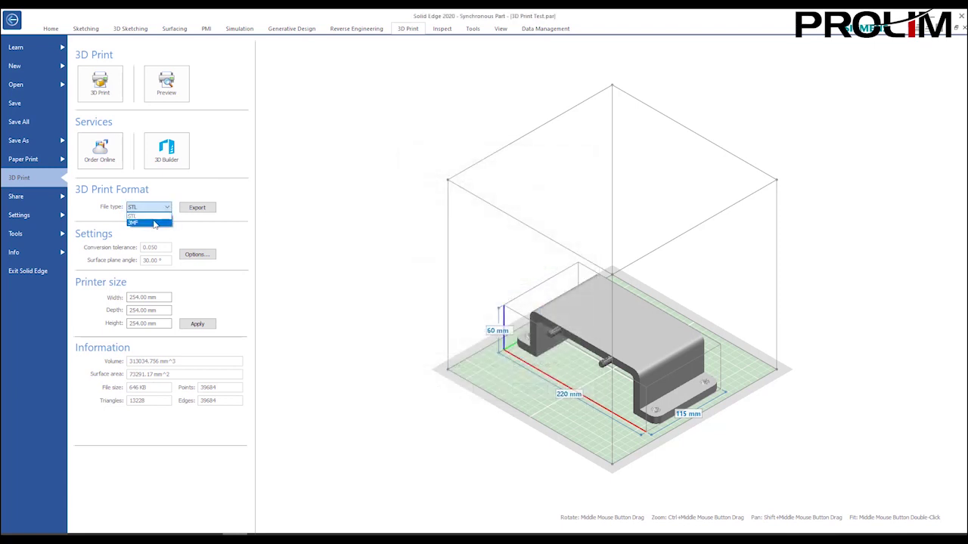
click(148, 218)
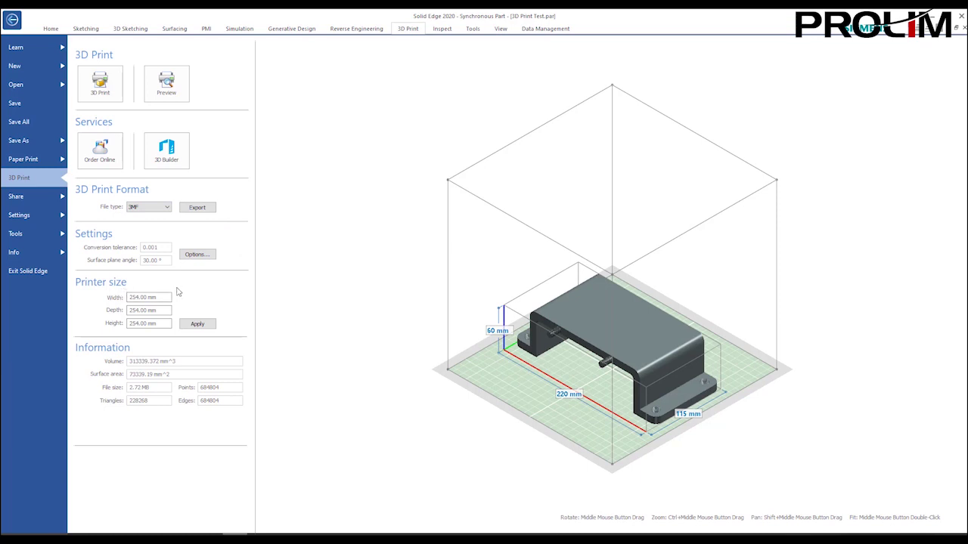
drag(161, 297, 117, 297)
text(2500)
key(Tab)
text(2500)
key(Tab)
text(2500)
key(Tab)
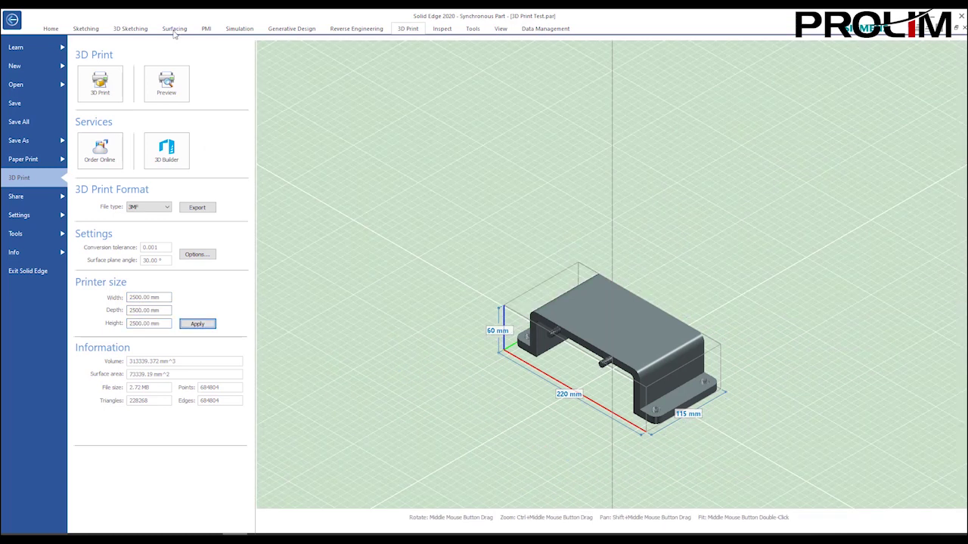
scroll(539, 258, down, 8)
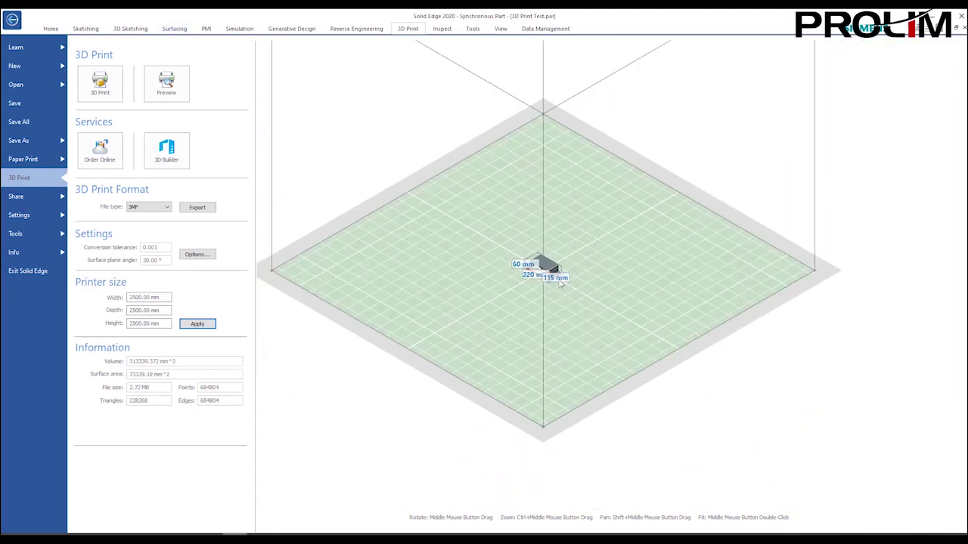
shift+middle_drag(554, 278, 605, 301)
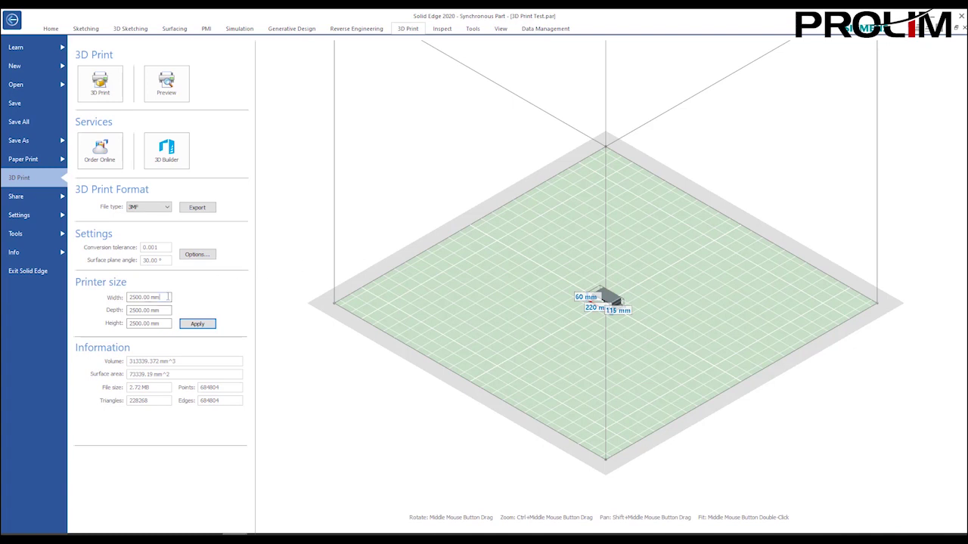
Set the printer size to 255 mm for width, depth and height.
drag(168, 298, 103, 300)
text(255)
key(Tab)
text(255)
key(Tab)
text(255)
key(Tab)
Fit the print volume in the preview and examine the bracket's placement inside it from several angles.
middle_click(664, 232)
middle_click(663, 232)
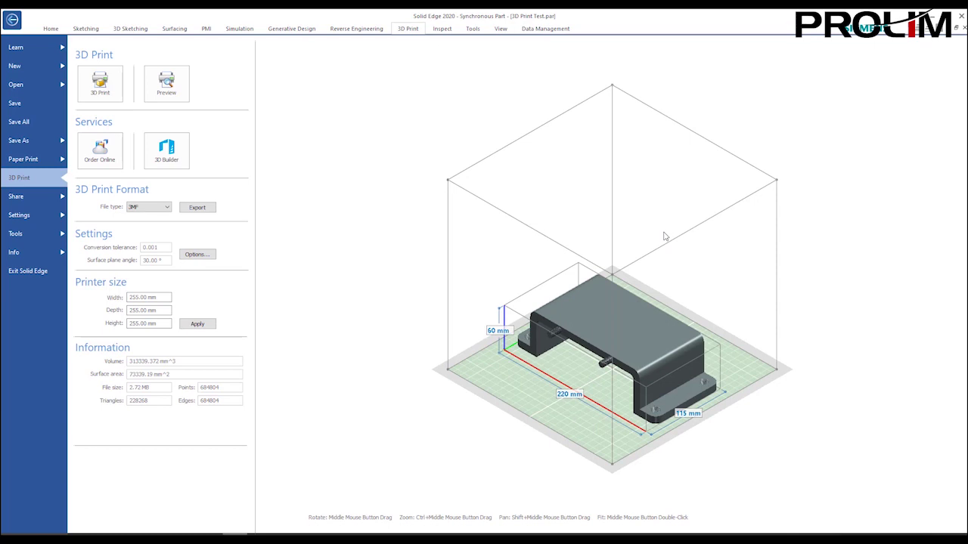
middle_drag(612, 323, 672, 308)
scroll(598, 363, up, 4)
scroll(598, 363, down, 4)
middle_drag(635, 358, 611, 354)
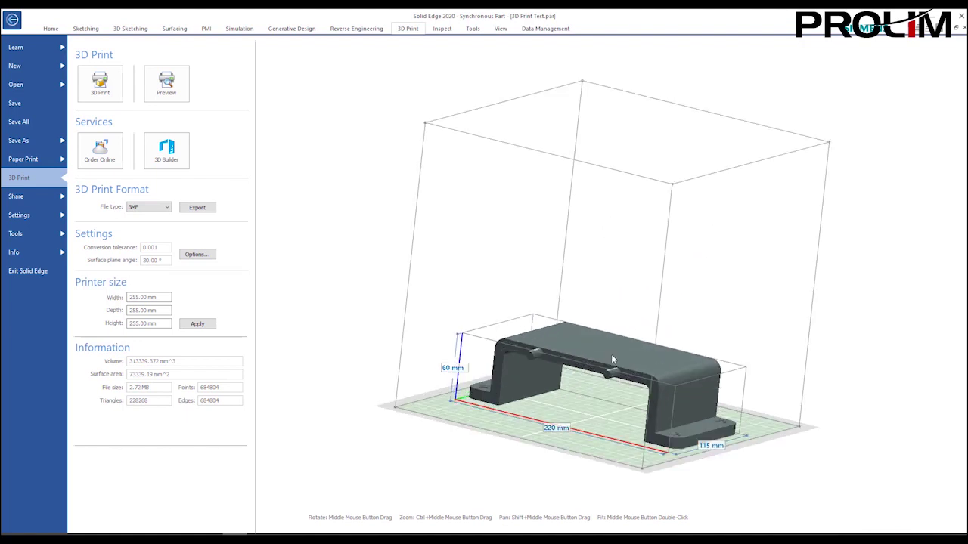
middle_drag(652, 299, 600, 247)
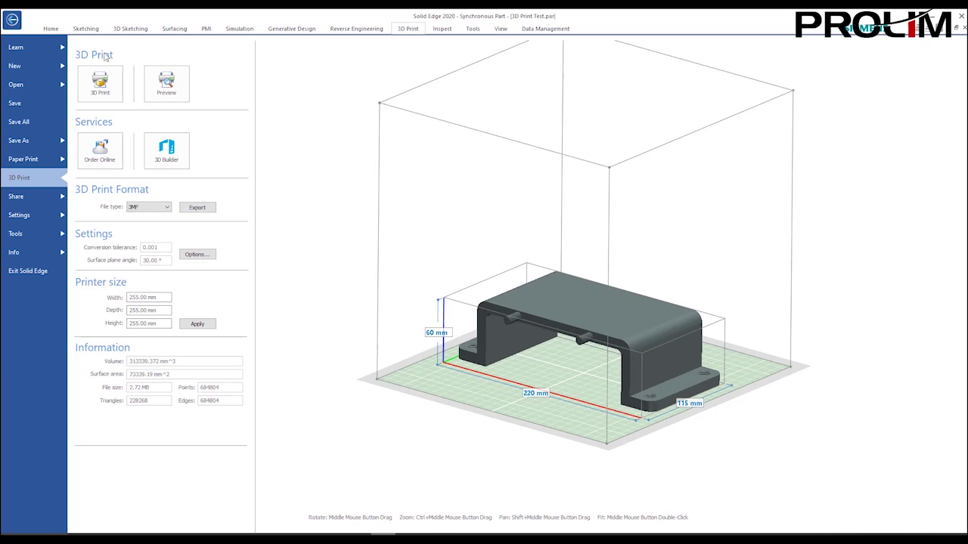
Send the bracket to the Print 3D app and examine the model and printer selection there.
click(107, 96)
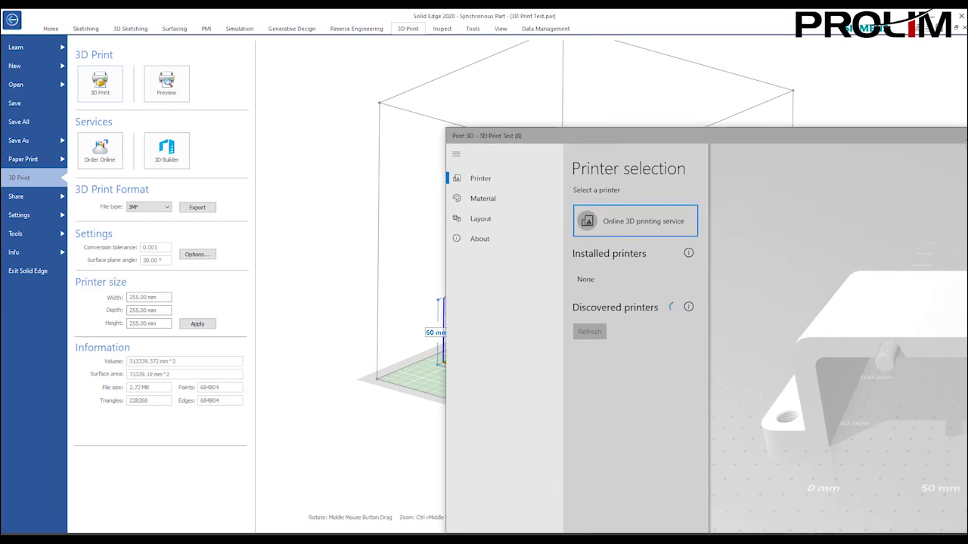
drag(771, 134, 411, 32)
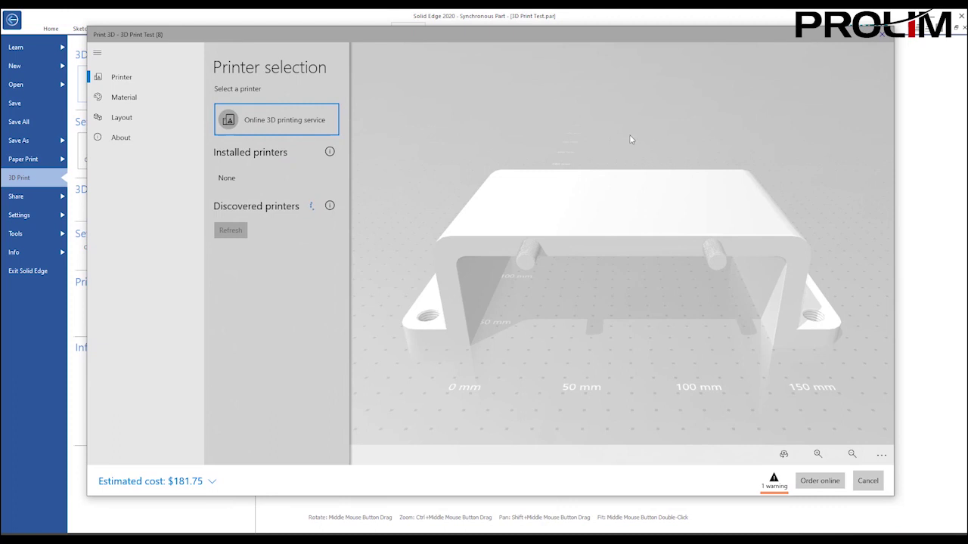
drag(634, 281, 627, 239)
scroll(579, 277, down, 5)
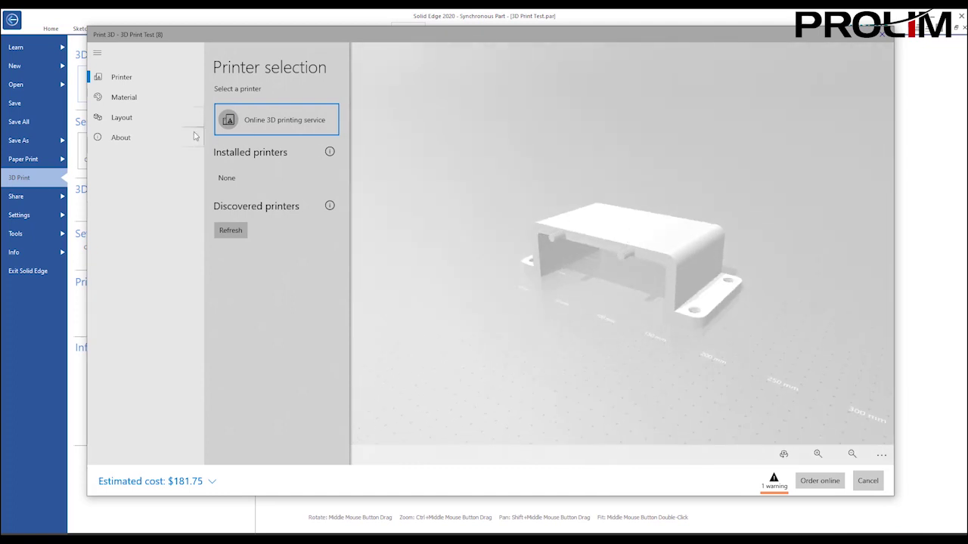
Review the available print material types and the finish and color choices for Polyamide (SLS).
click(133, 97)
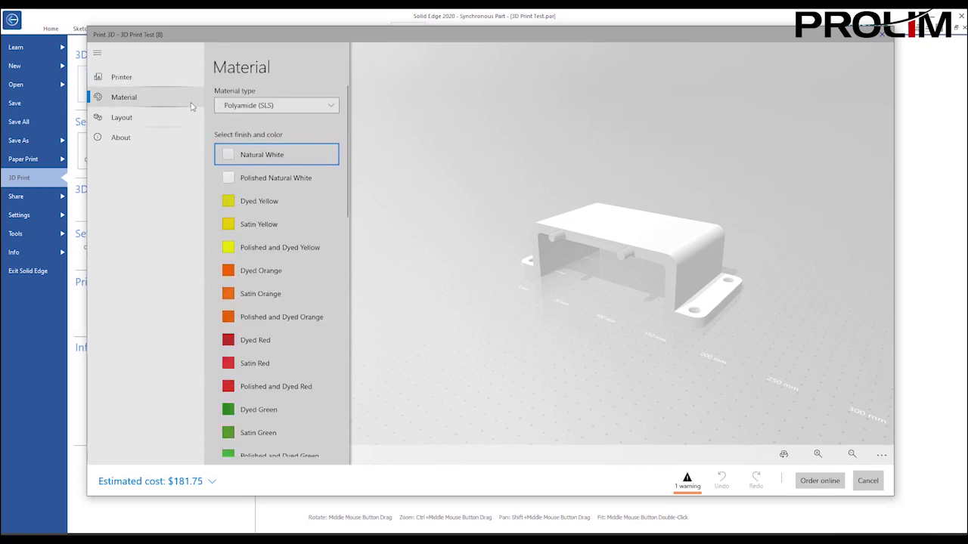
click(330, 106)
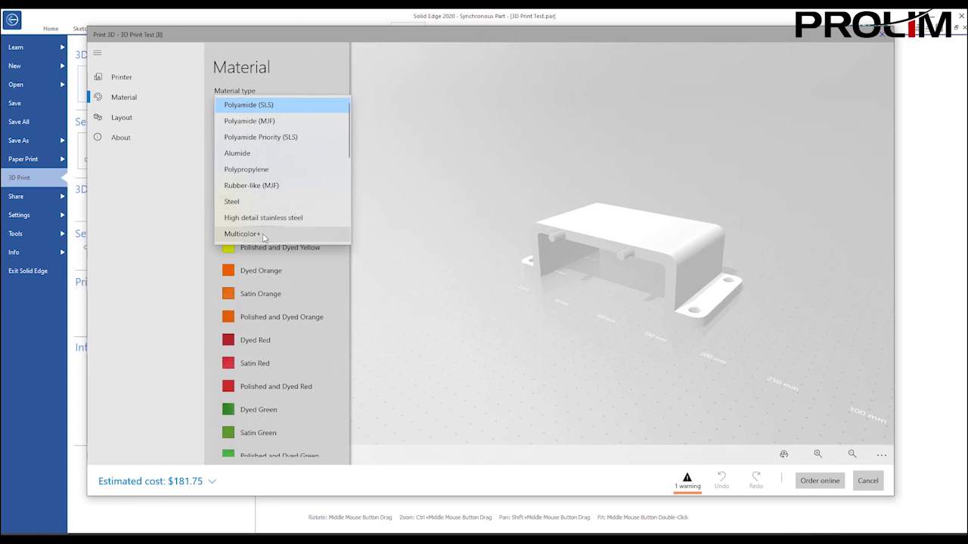
click(140, 104)
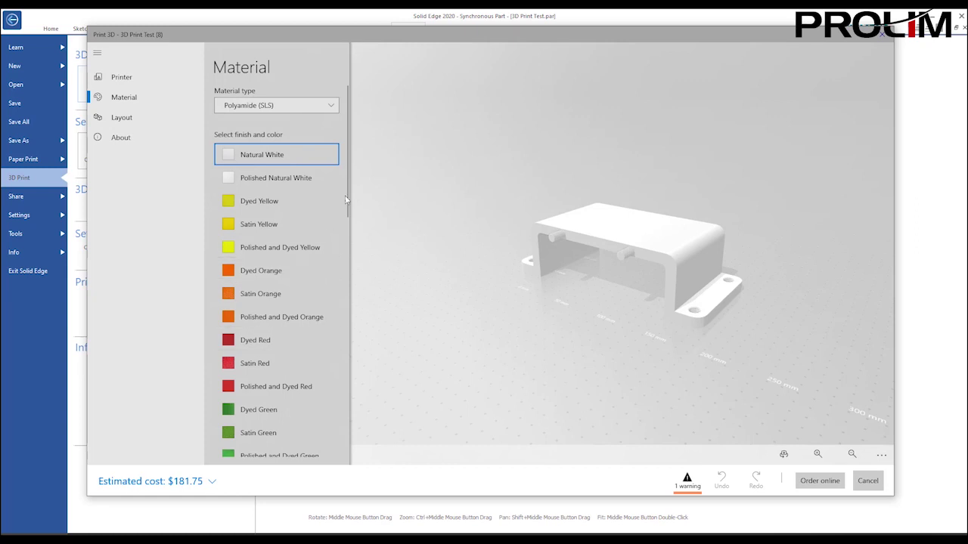
scroll(346, 200, down, 2)
scroll(345, 199, up, 2)
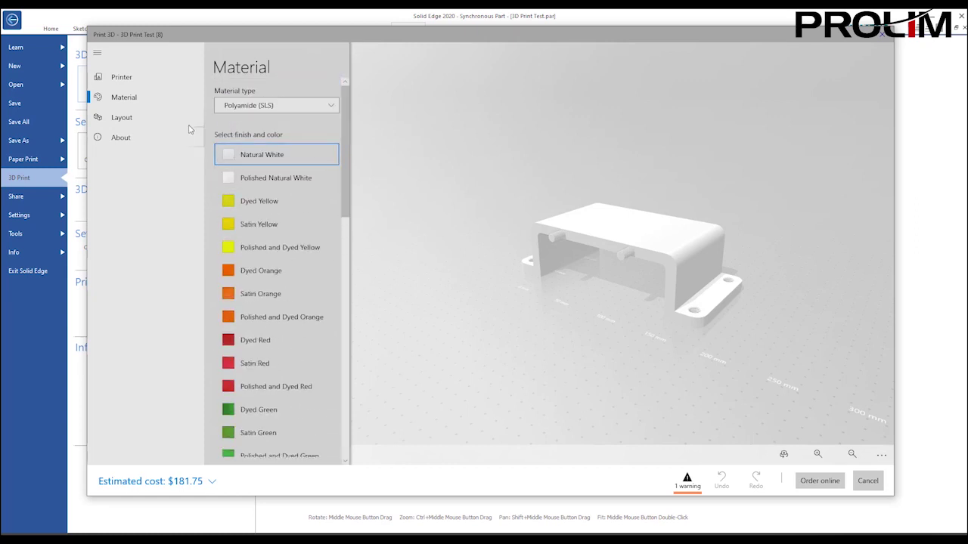
Open the print layout settings, dismiss the thin walls notice and rotate the bracket to stand upright on its side.
click(124, 117)
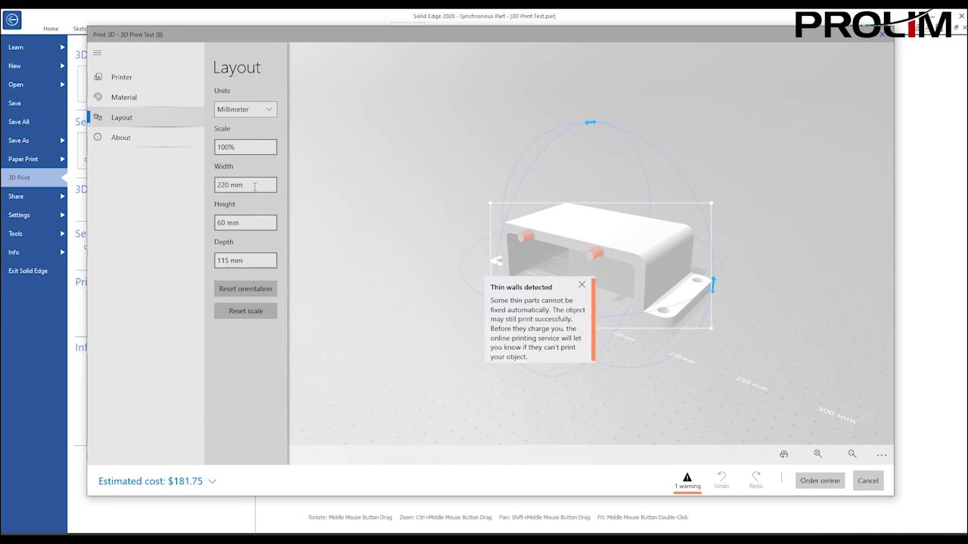
click(582, 286)
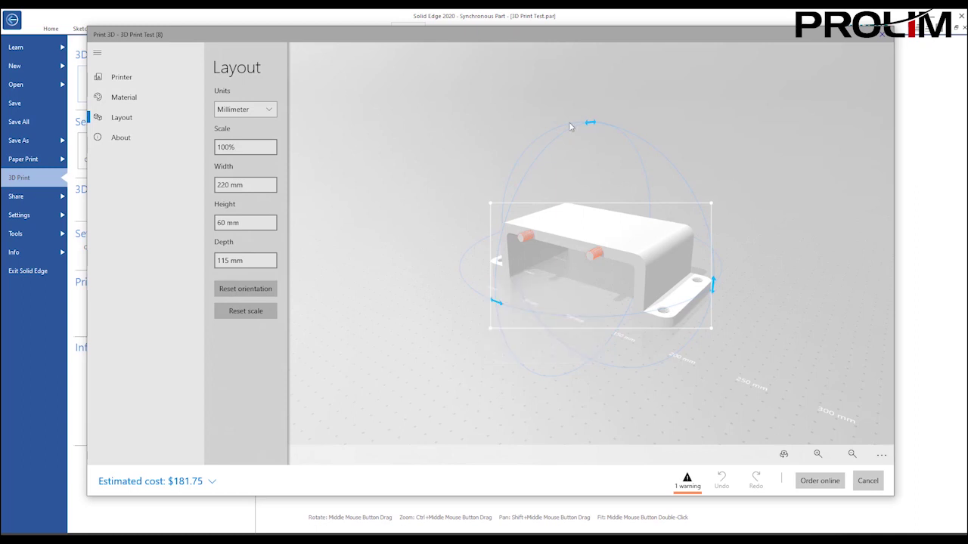
drag(580, 131, 750, 179)
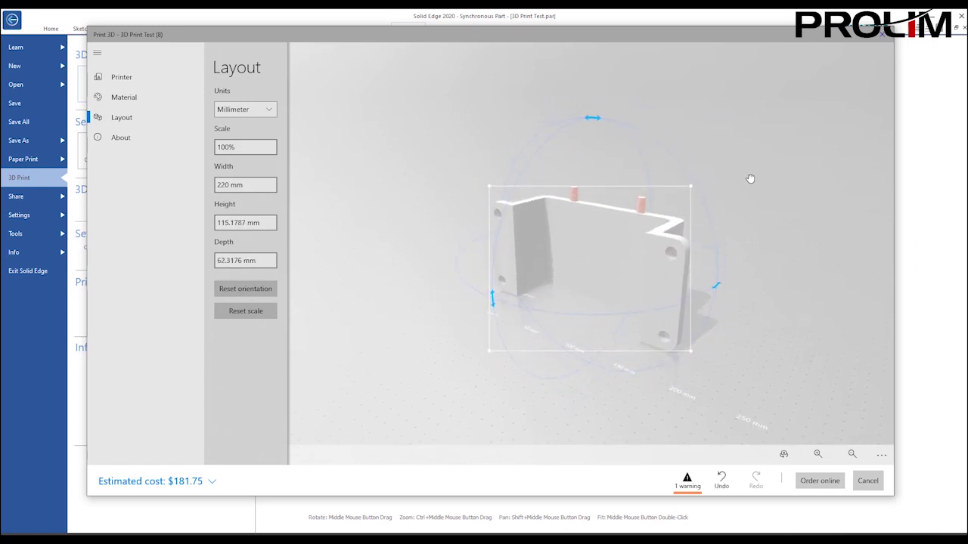
drag(577, 258, 684, 164)
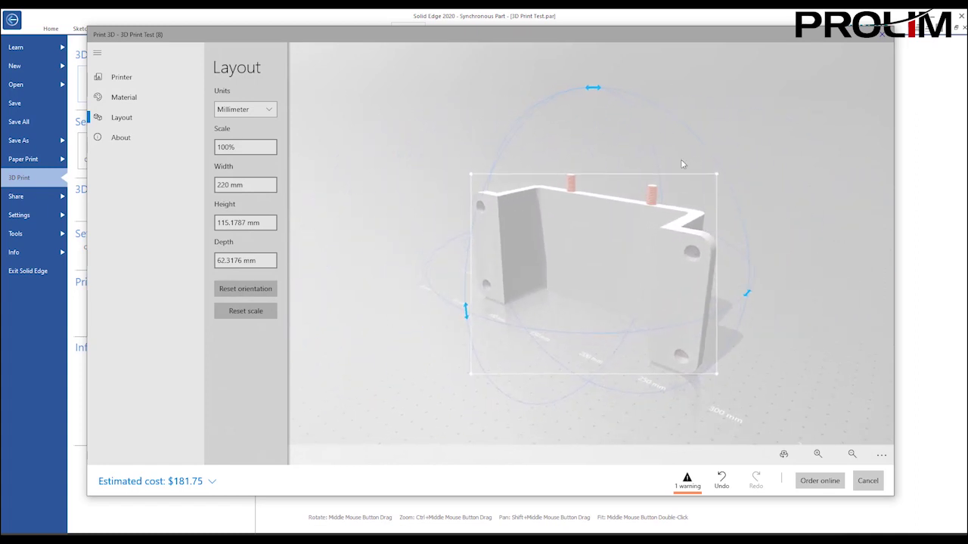
Look through the Print 3D About, Layout, Material and Printer pages, and close the app without ordering.
click(132, 138)
click(121, 118)
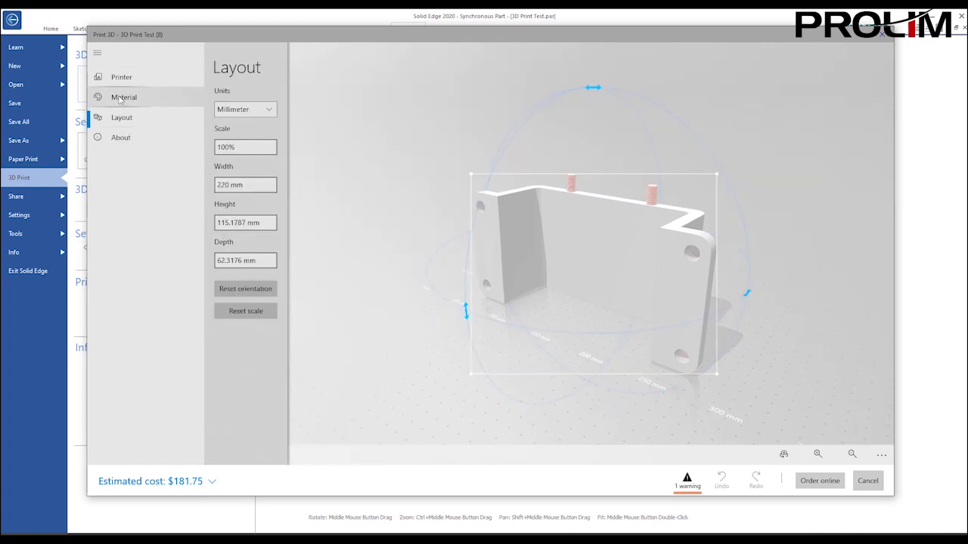
click(123, 97)
click(120, 78)
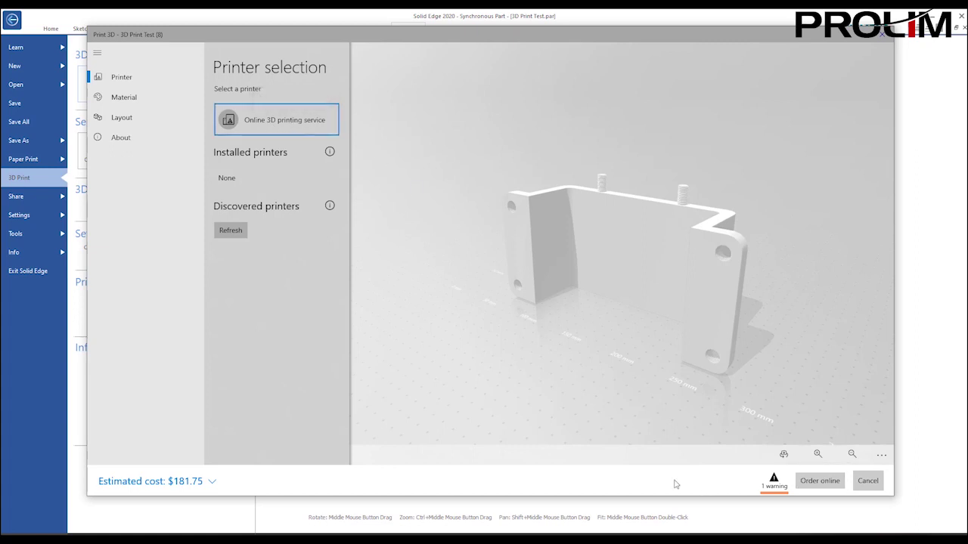
click(882, 36)
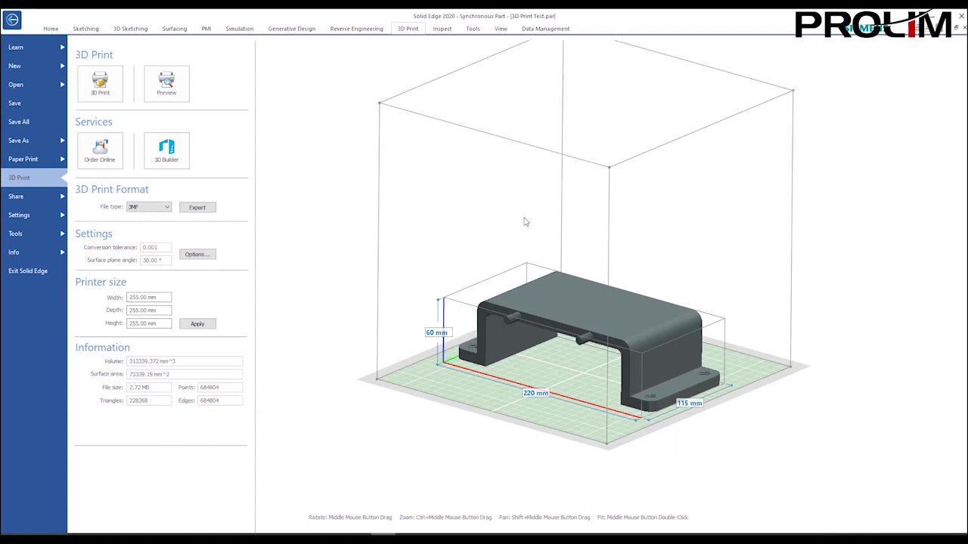
Start an online print order for the bracket and open the service provider's privacy statement.
middle_drag(460, 216, 462, 226)
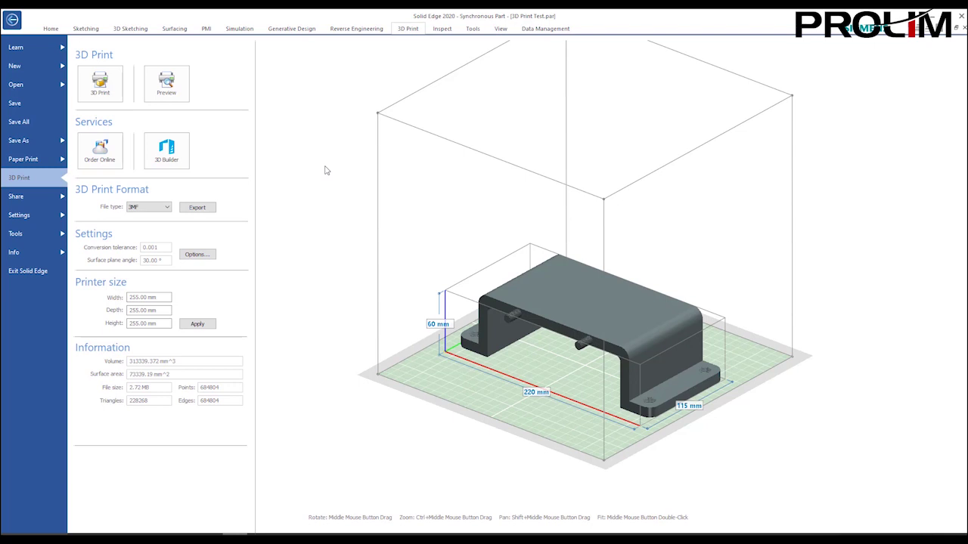
click(104, 162)
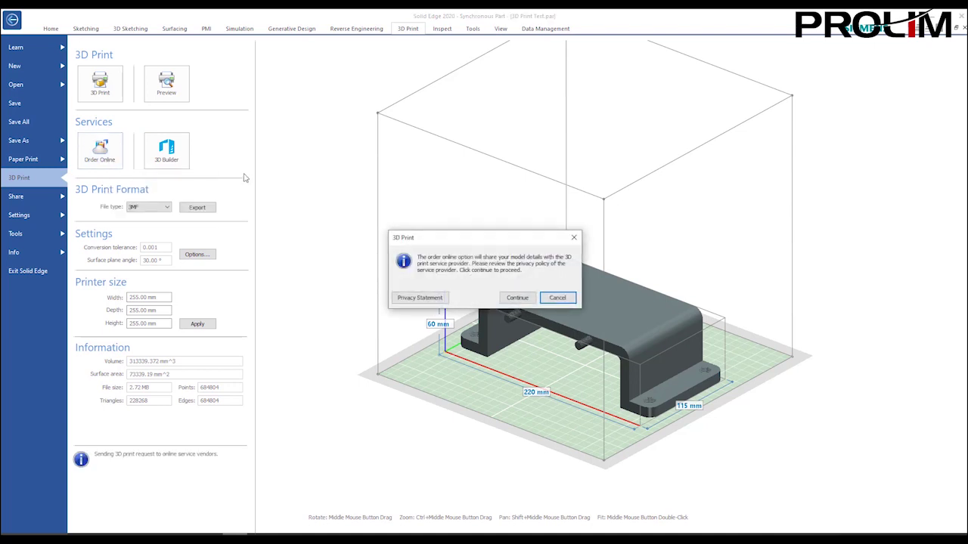
drag(474, 243, 527, 200)
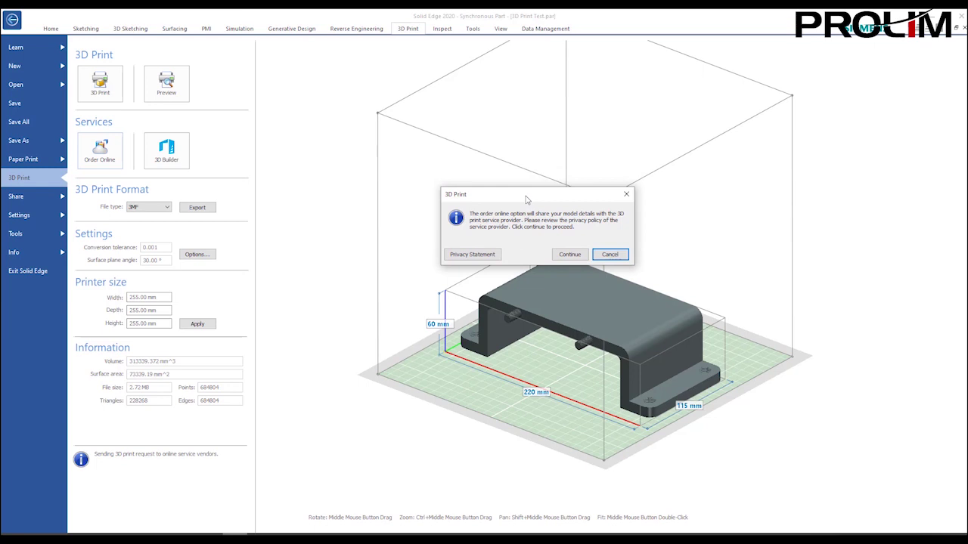
click(475, 257)
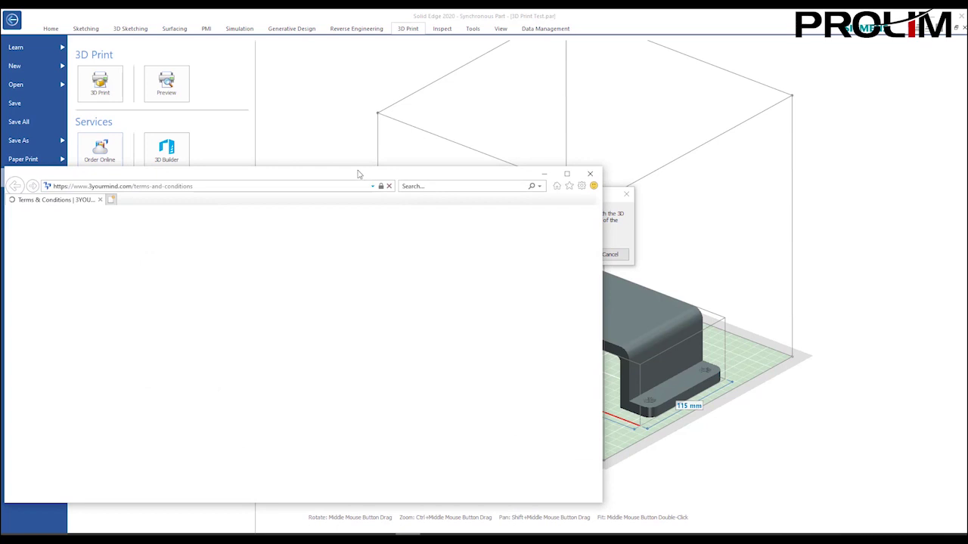
drag(360, 175, 598, 76)
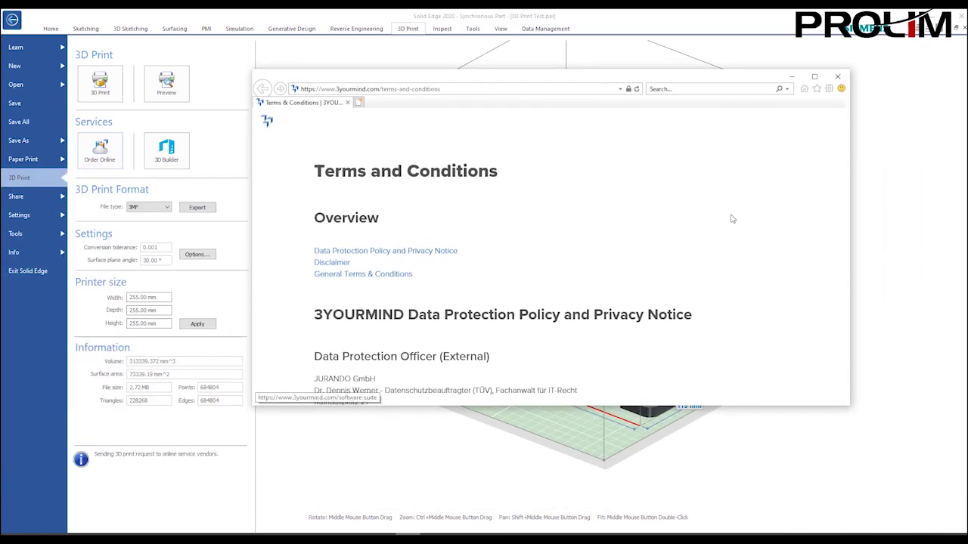
Read through the 3YOURMIND terms and privacy notice, close the page and continue to the online order.
scroll(751, 228, down, 2)
scroll(751, 228, down, 5)
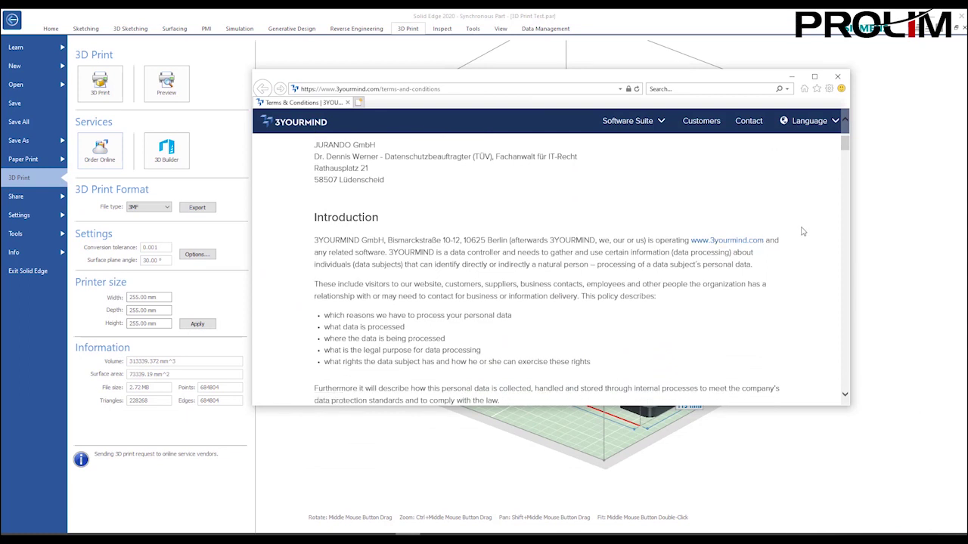
scroll(803, 231, down, 5)
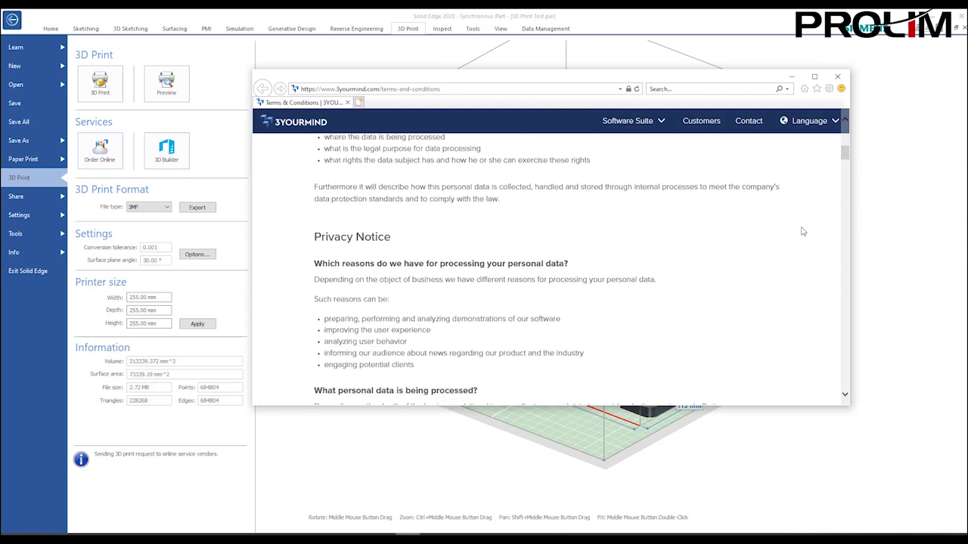
scroll(803, 231, down, 1)
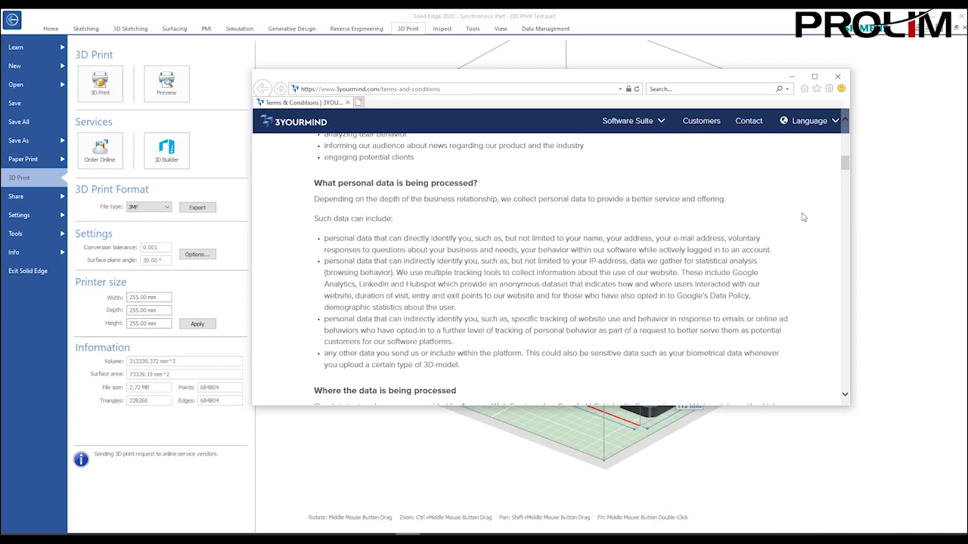
scroll(802, 217, down, 2)
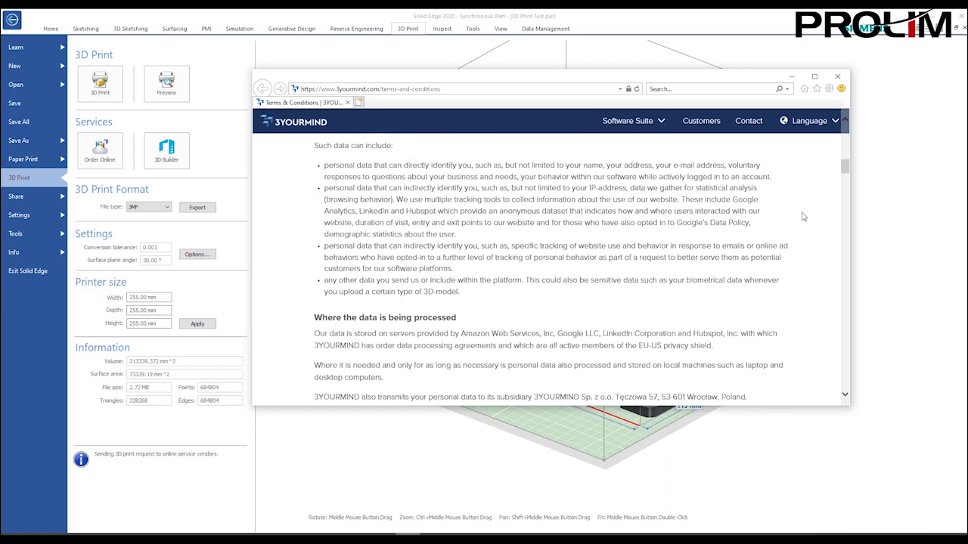
scroll(803, 216, up, 10)
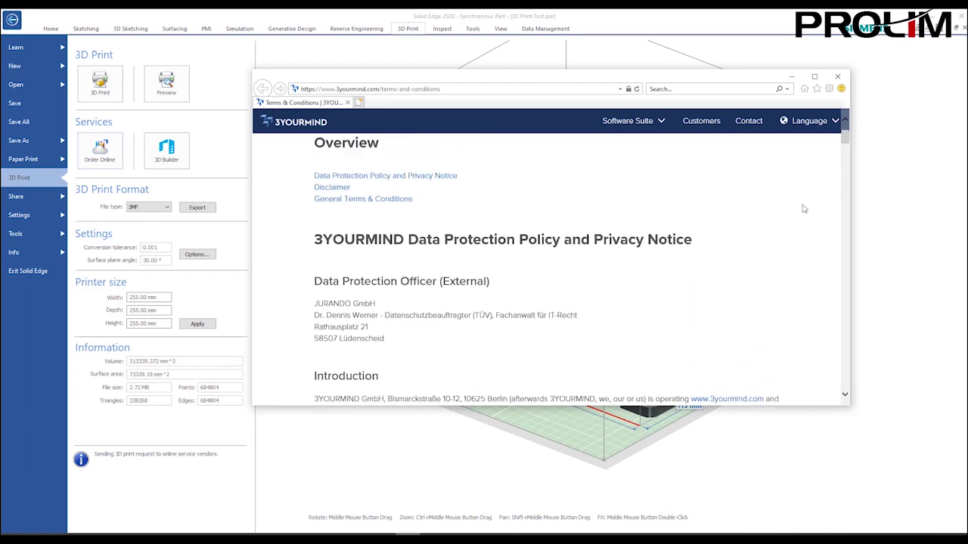
scroll(803, 209, up, 1)
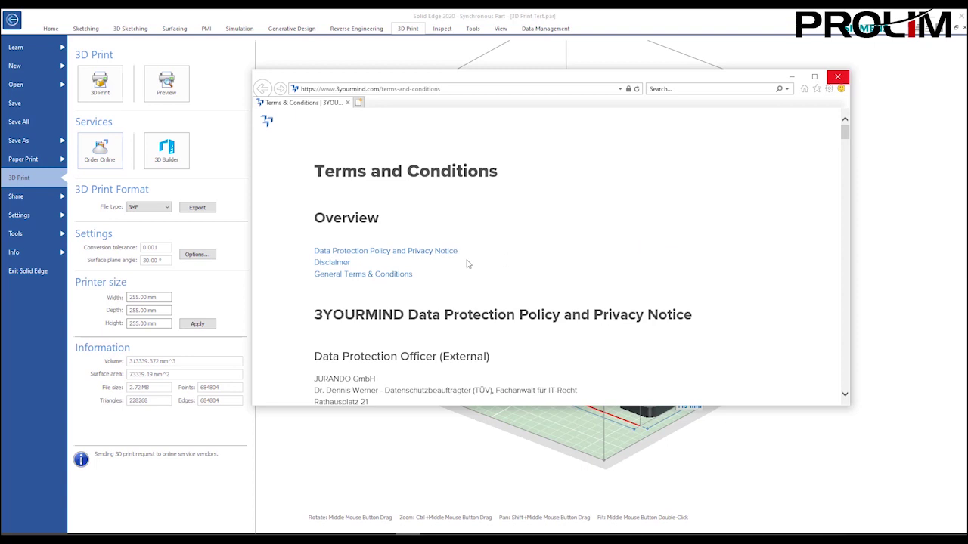
click(837, 78)
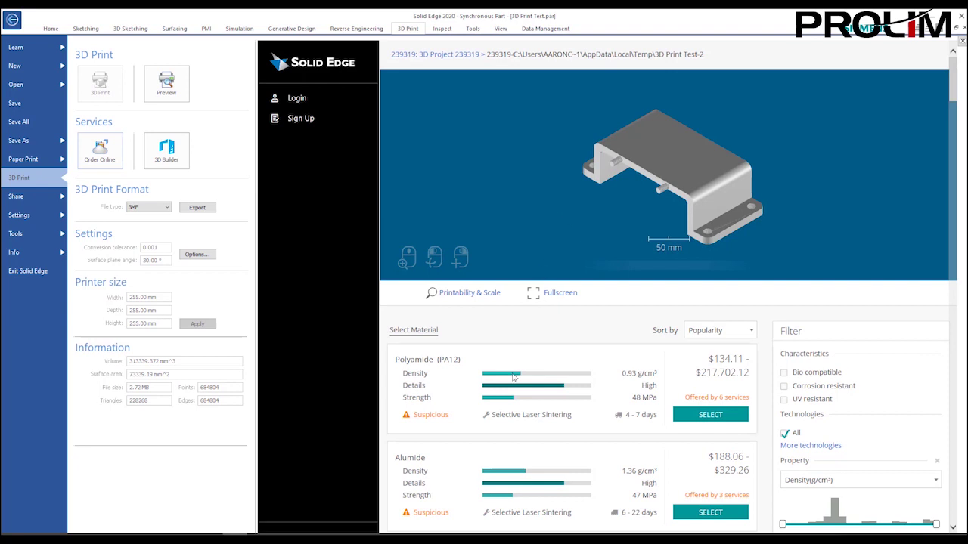
Examine the online order page's material offers, including density, strength, delivery time and price for Polyamide (PA12).
scroll(509, 338, down, 3)
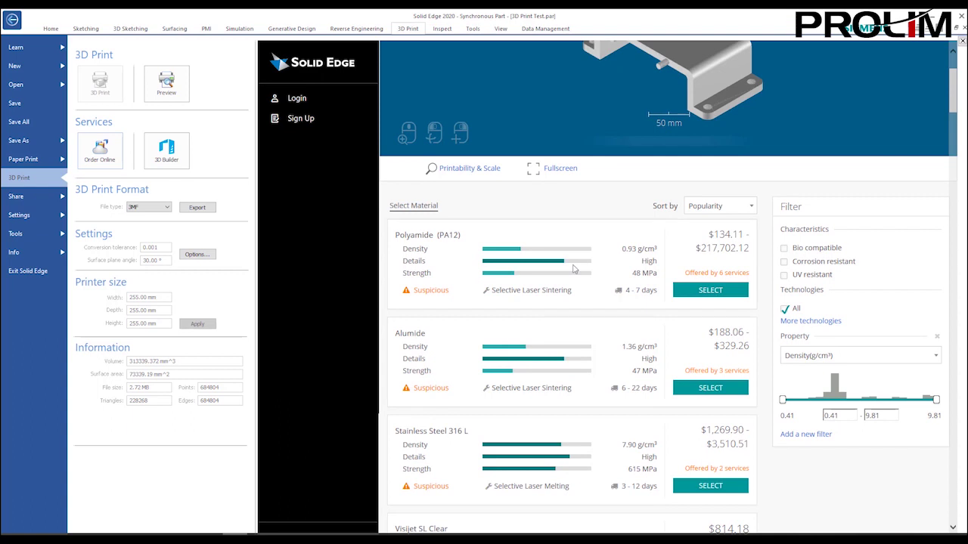
scroll(510, 337, up, 5)
scroll(435, 308, down, 6)
scroll(435, 308, up, 3)
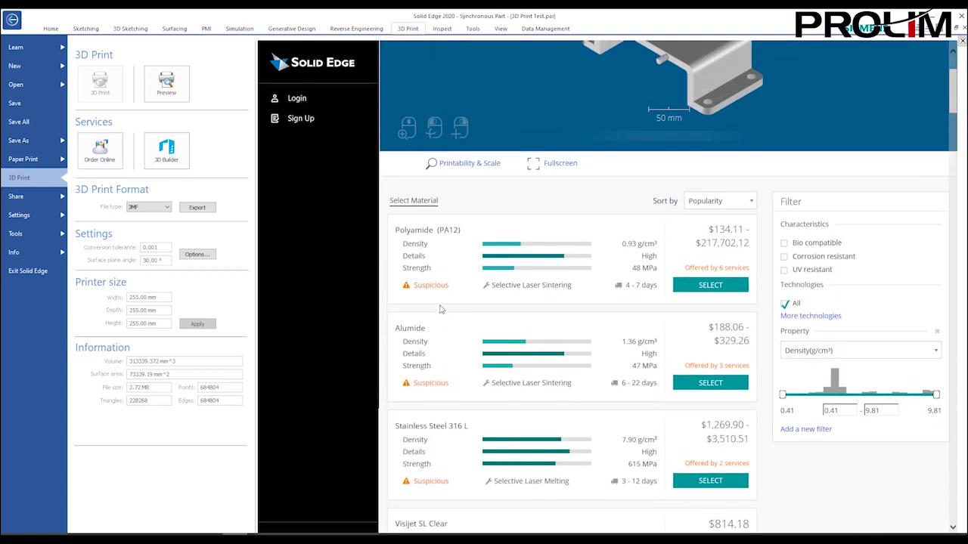
scroll(546, 366, down, 1)
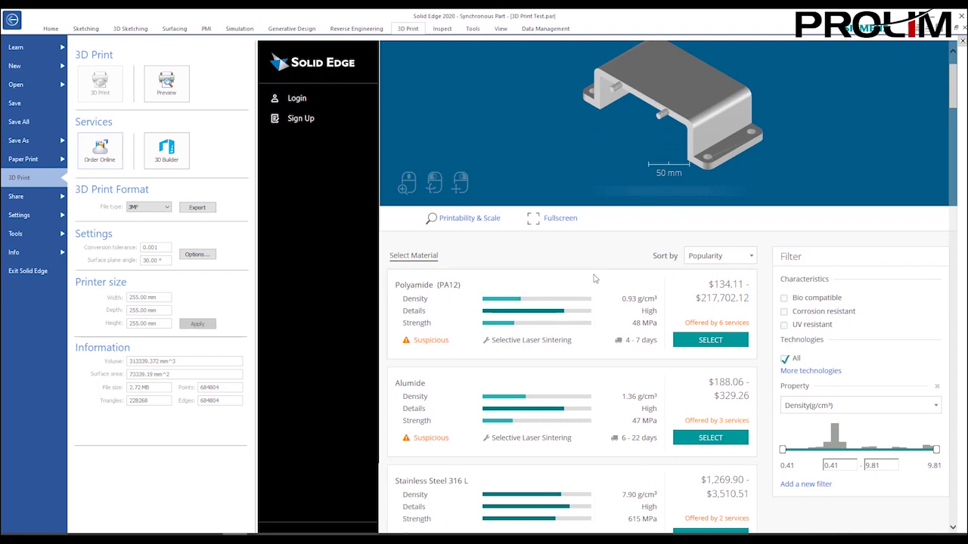
scroll(597, 278, down, 1)
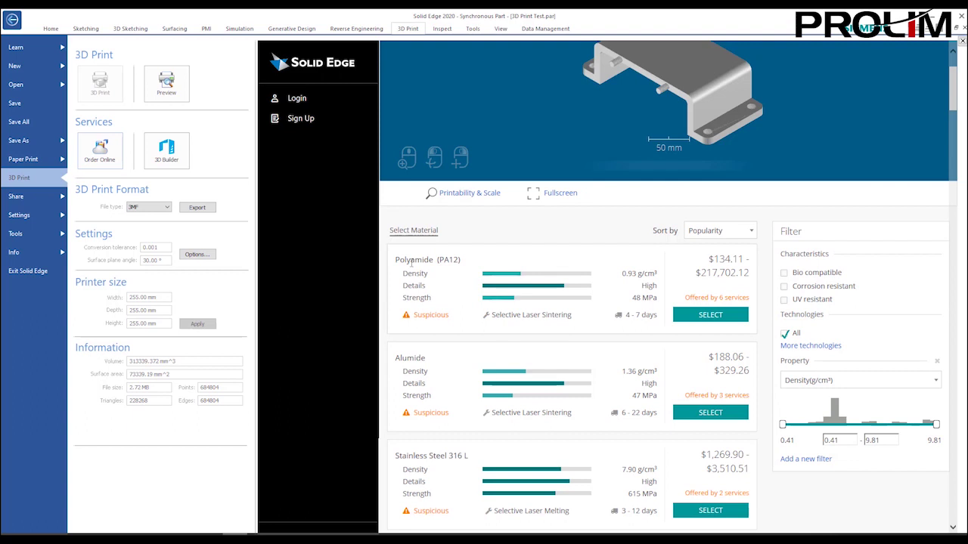
drag(396, 262, 449, 260)
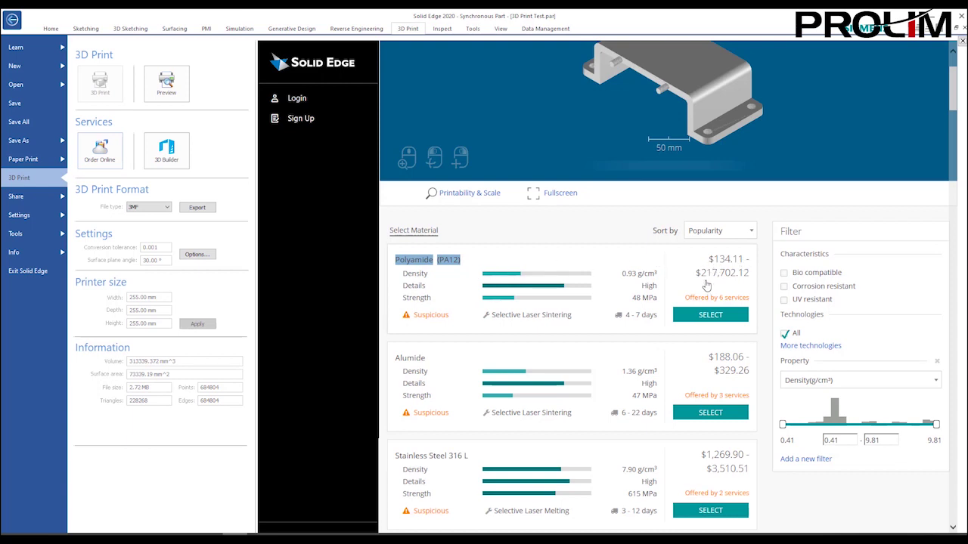
click(551, 242)
scroll(576, 263, down, 1)
scroll(686, 277, up, 3)
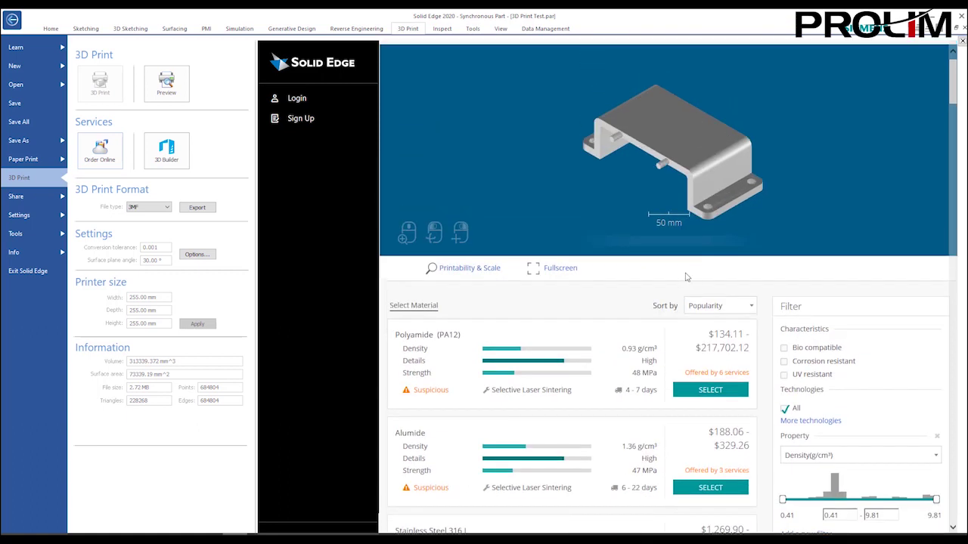
Sort the material offers by price and look through the listed materials, their strength, technology, delivery time and cost.
click(751, 307)
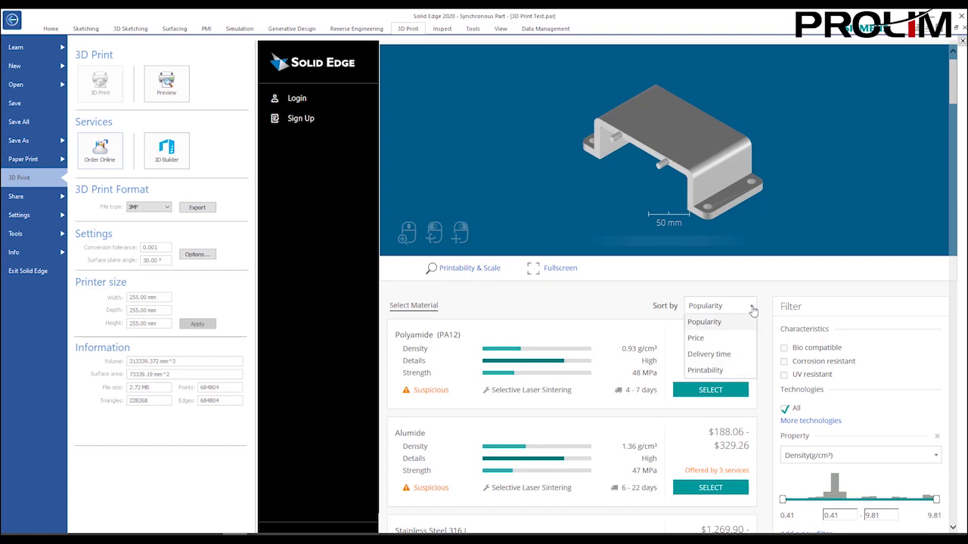
click(712, 344)
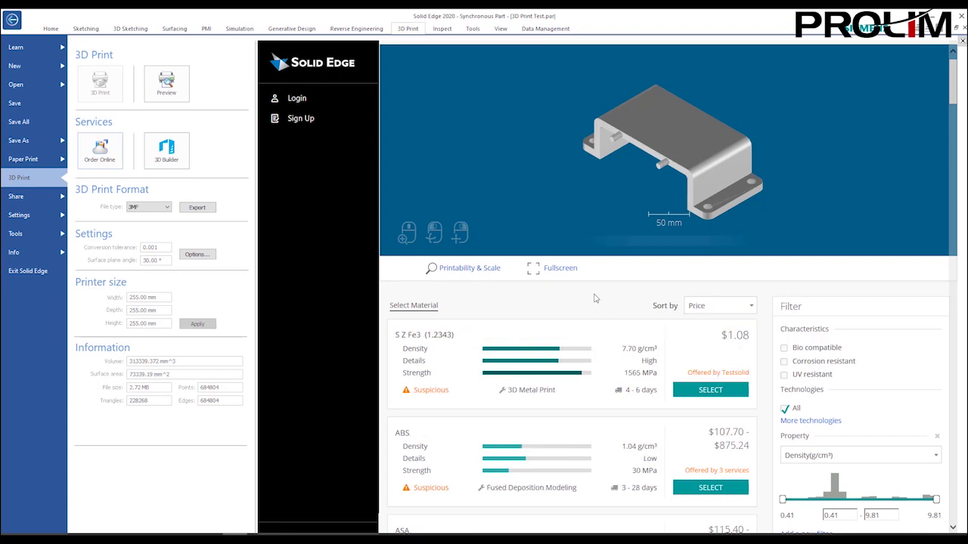
scroll(595, 298, down, 1)
scroll(599, 293, down, 2)
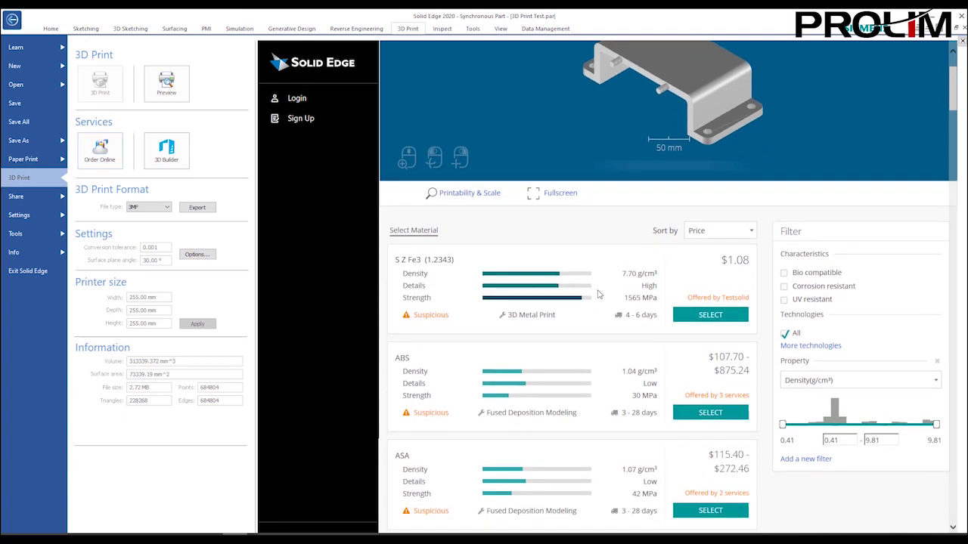
scroll(598, 294, down, 2)
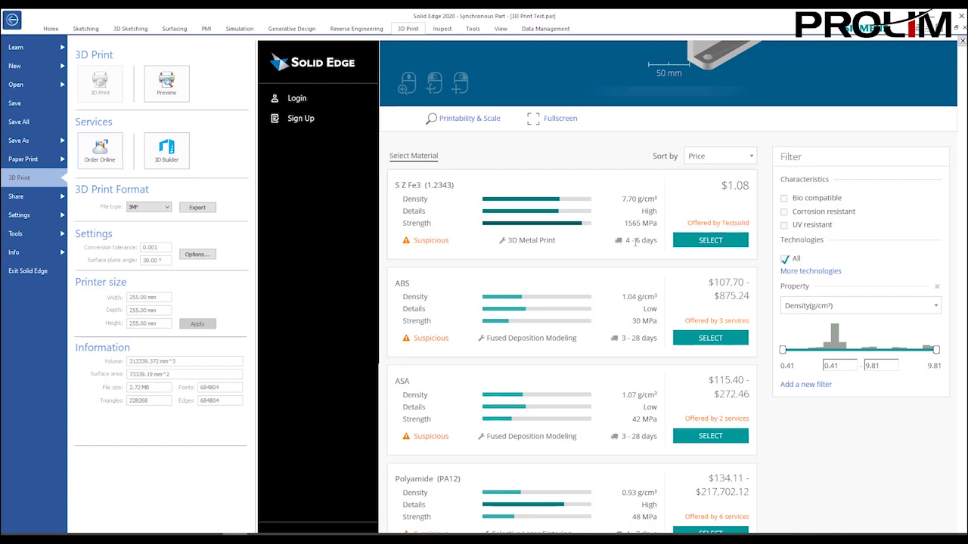
scroll(594, 262, down, 5)
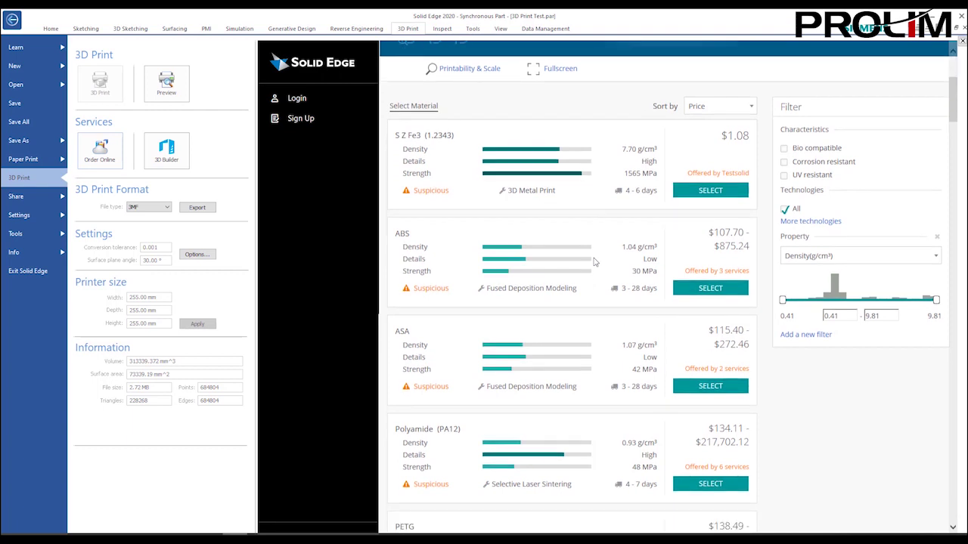
scroll(595, 261, down, 10)
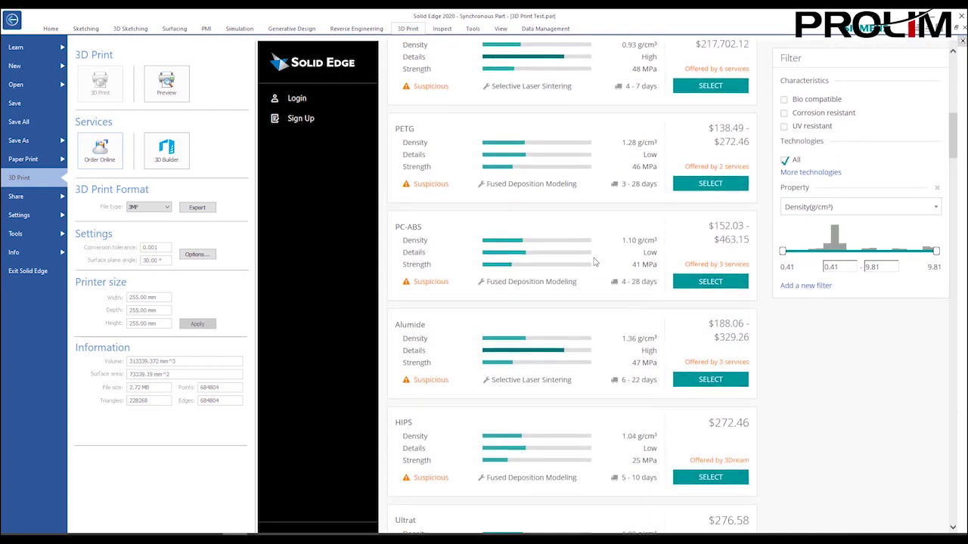
scroll(594, 262, down, 7)
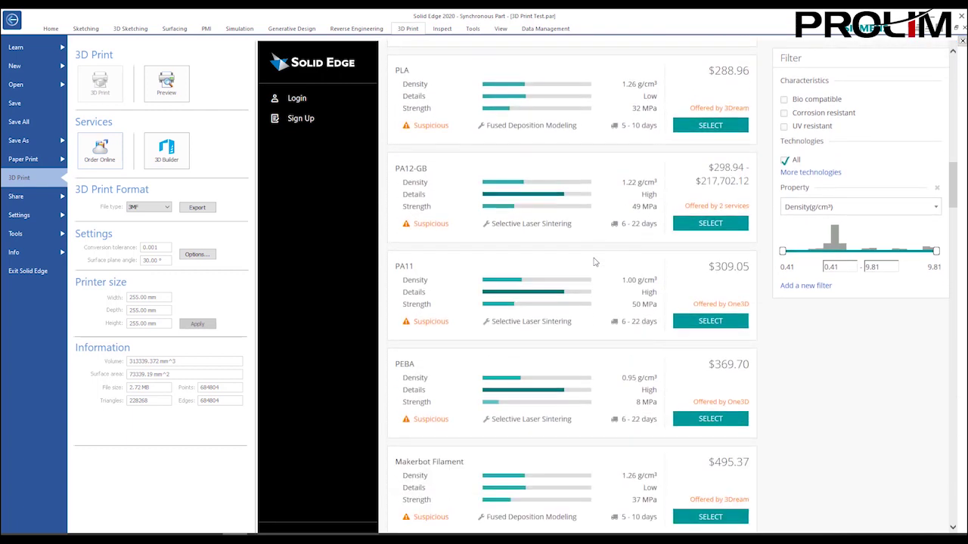
scroll(595, 261, down, 2)
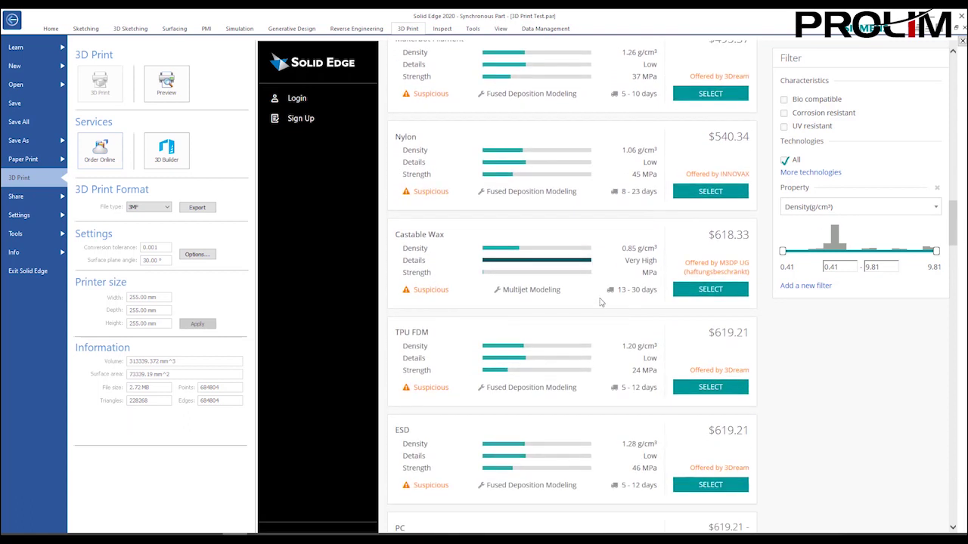
scroll(601, 303, down, 4)
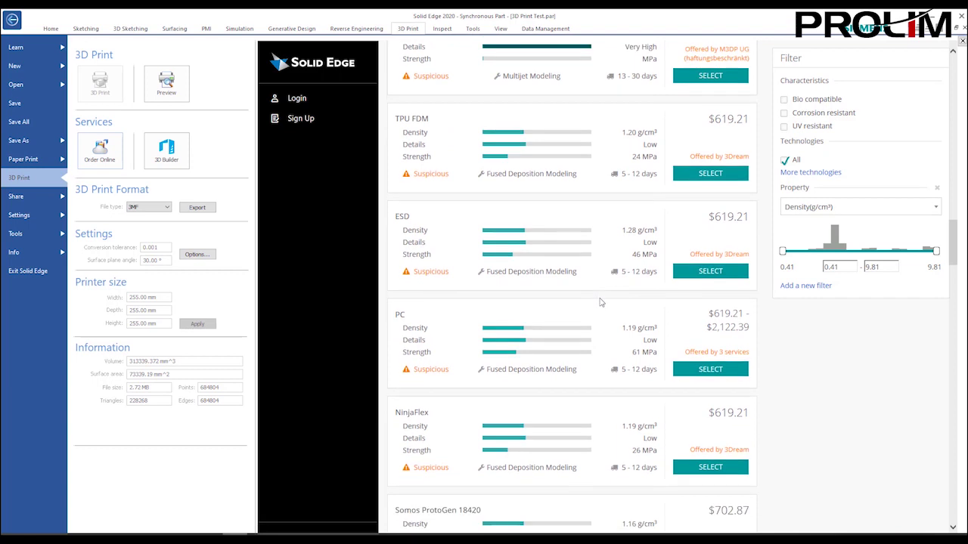
scroll(589, 306, down, 2)
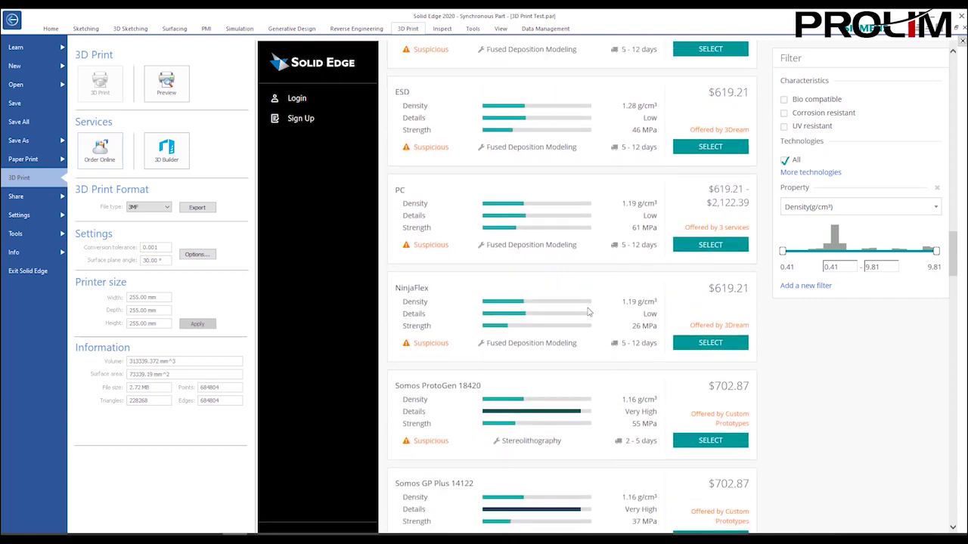
Return to the cheapest material offers and compare their prices and delivery times.
scroll(597, 303, up, 8)
scroll(630, 302, up, 12)
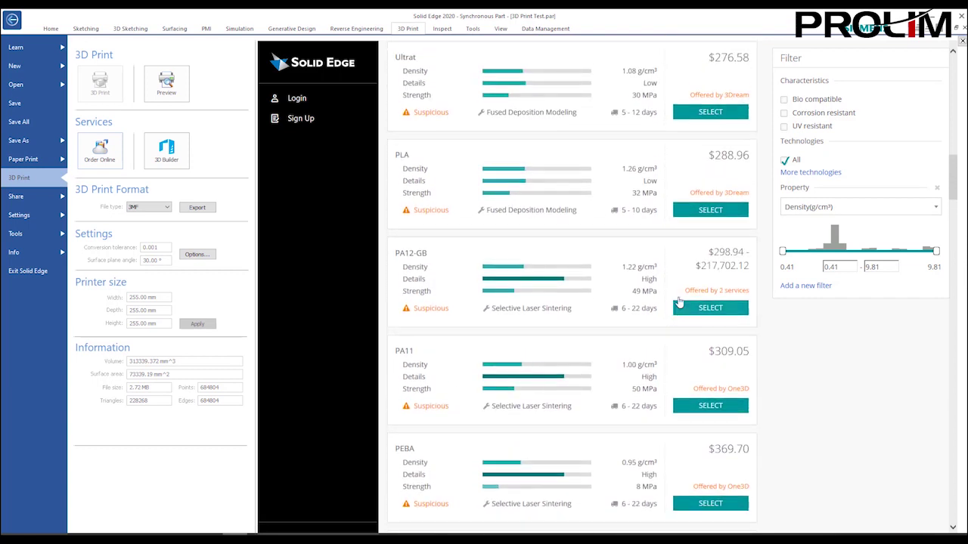
scroll(680, 301, up, 8)
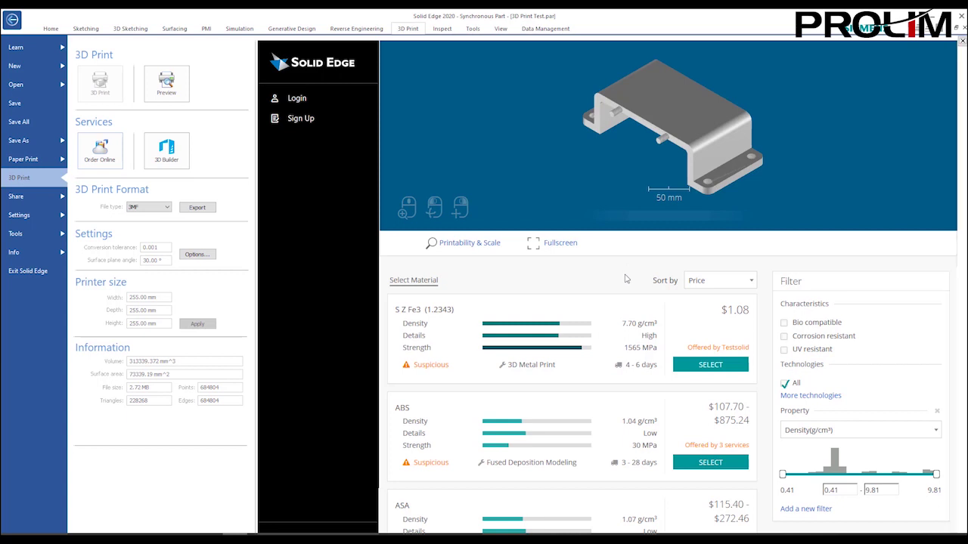
scroll(628, 272, down, 3)
scroll(621, 298, down, 1)
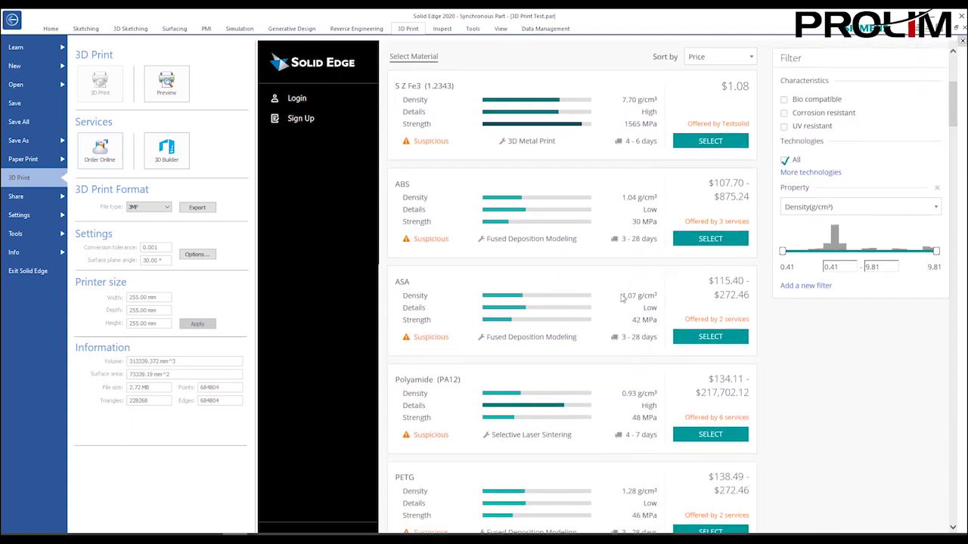
scroll(622, 298, up, 5)
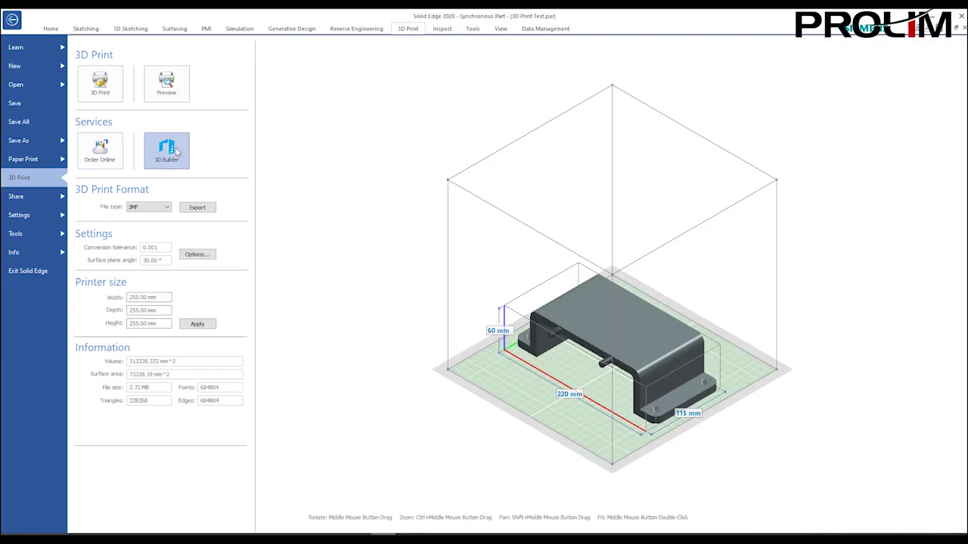
Open the bracket in 3D Builder, inspect it from several angles and look at the shapes available for insertion.
click(168, 150)
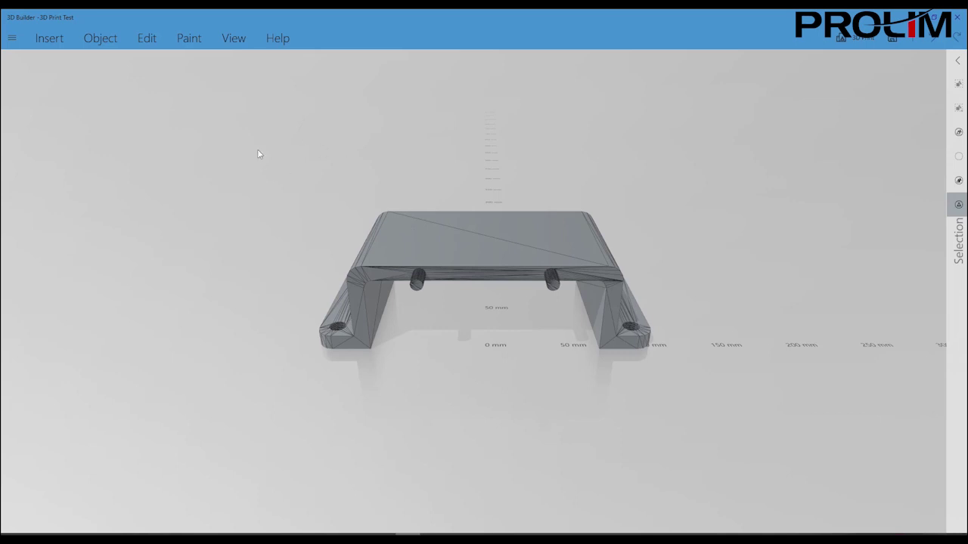
drag(361, 173, 317, 166)
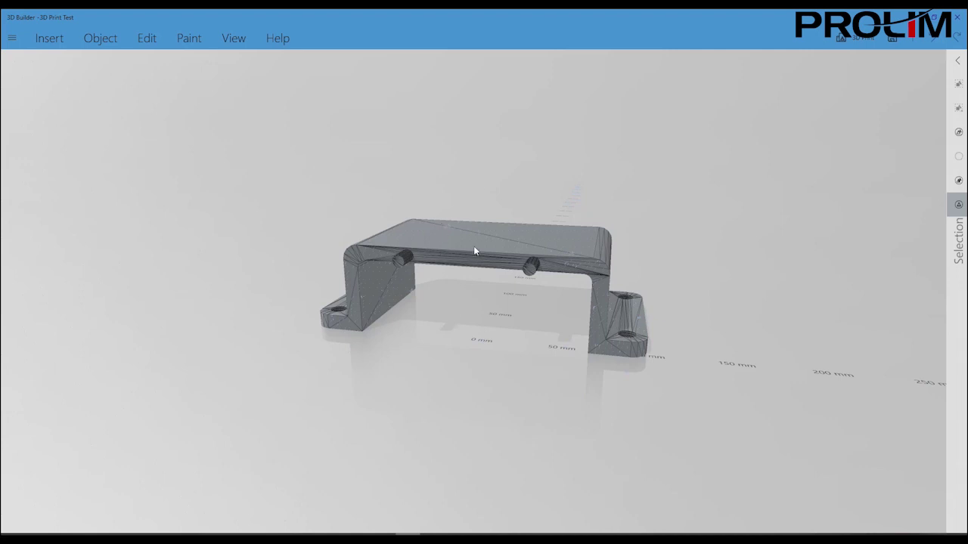
right_drag(485, 284, 499, 255)
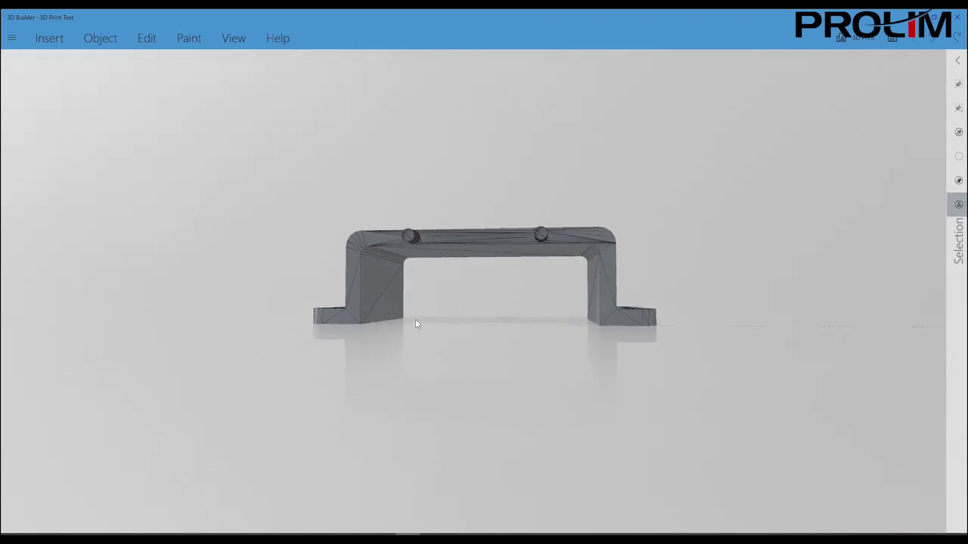
right_drag(522, 264, 442, 323)
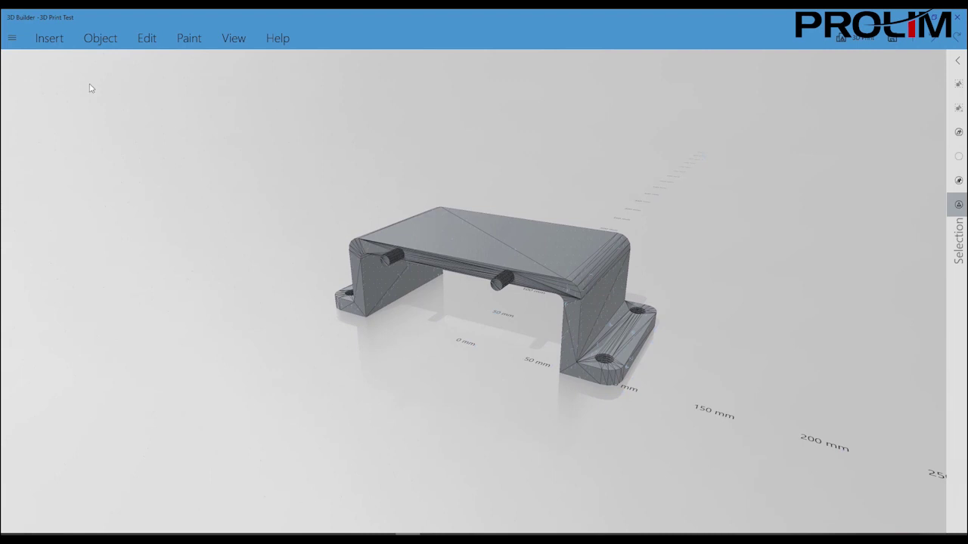
click(39, 38)
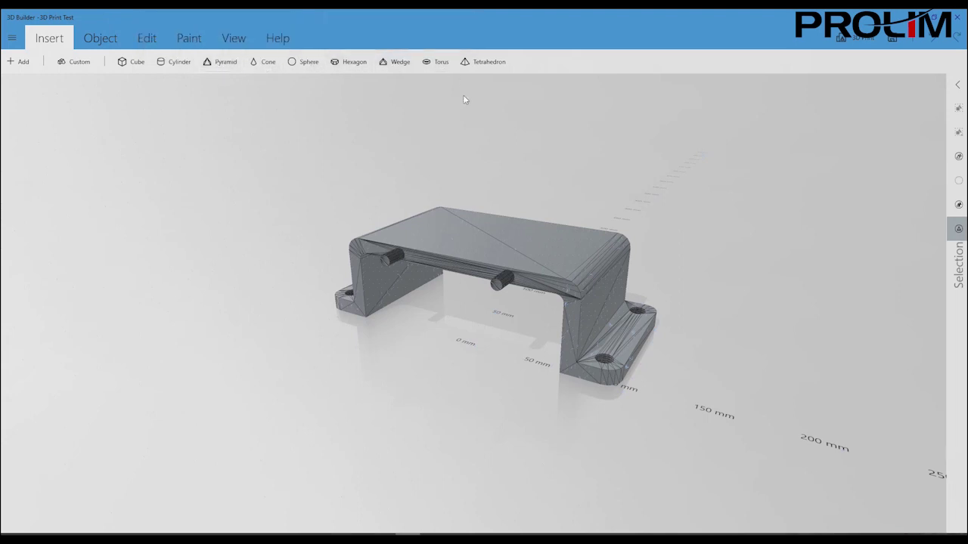
mouse_move(469, 307)
mouse_down()
mouse_move(483, 289)
mouse_move(478, 308)
mouse_up()
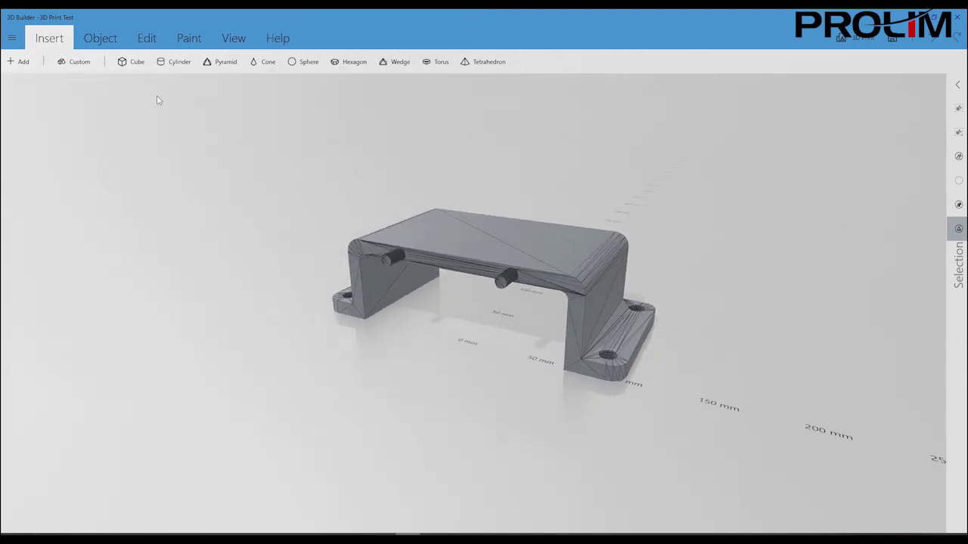
Select the bracket and measure from its top plate's front corner to the leg's base and across both mounting flanges.
click(108, 39)
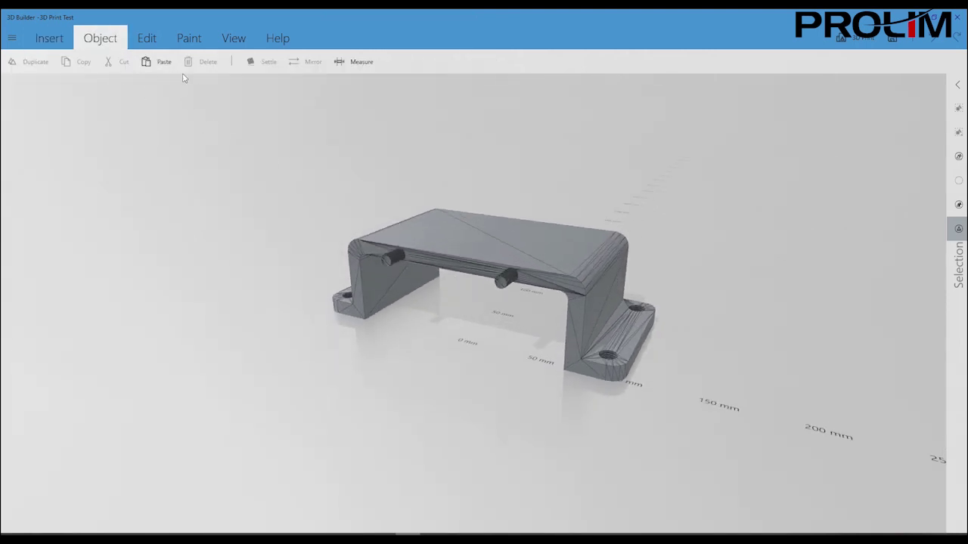
mouse_move(490, 258)
mouse_down()
mouse_move(525, 253)
mouse_move(480, 254)
mouse_up()
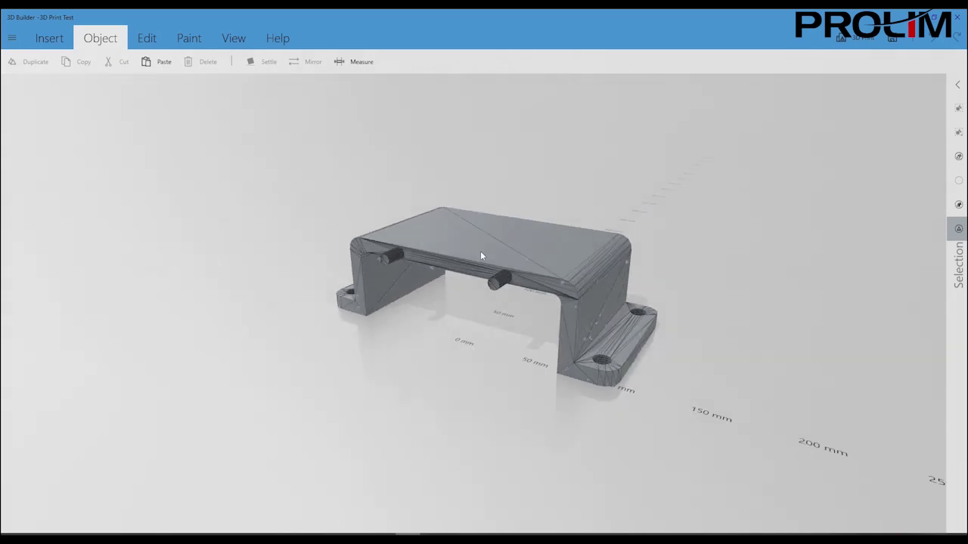
click(481, 254)
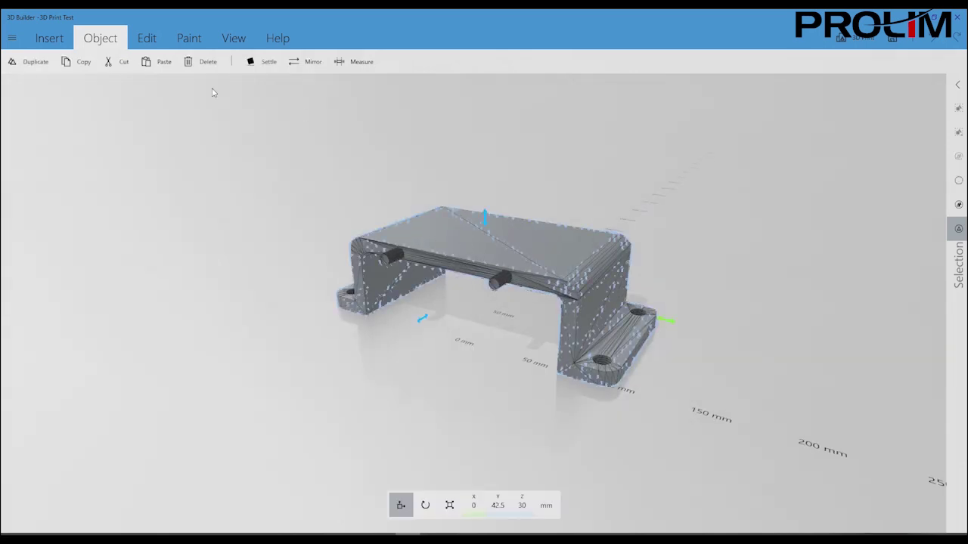
click(355, 61)
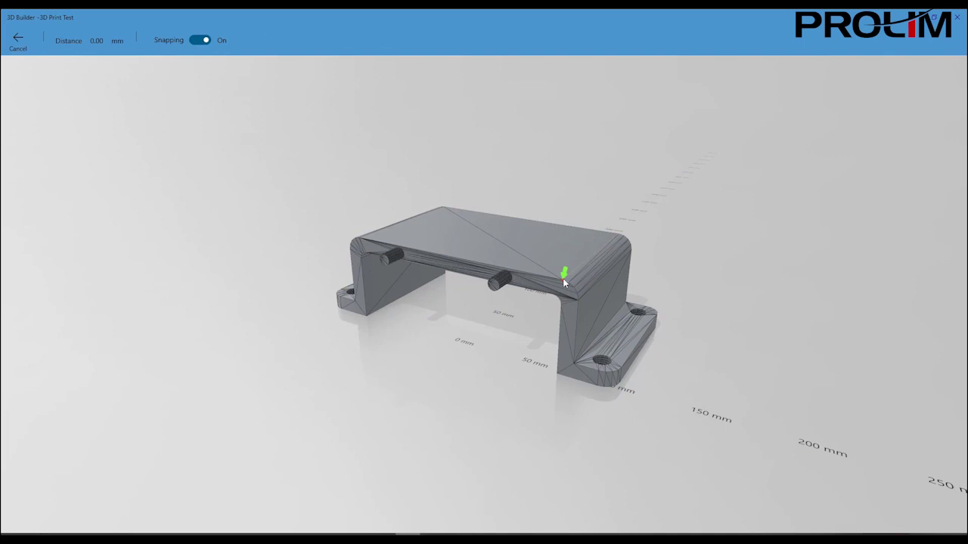
click(562, 278)
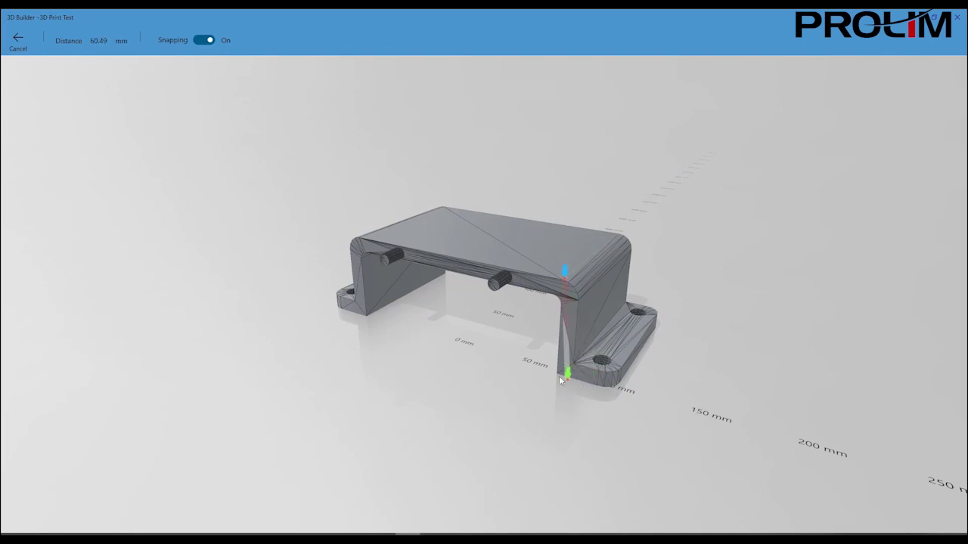
click(556, 372)
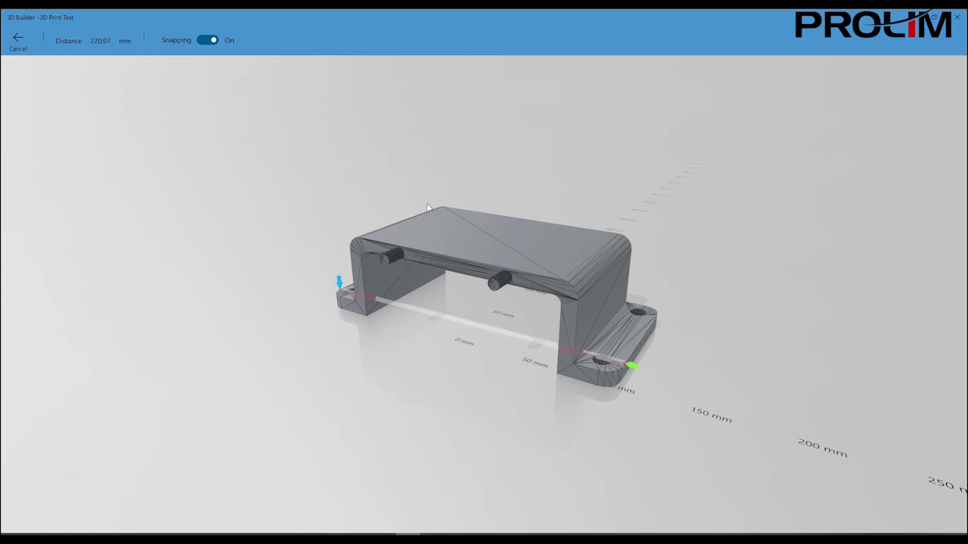
click(18, 42)
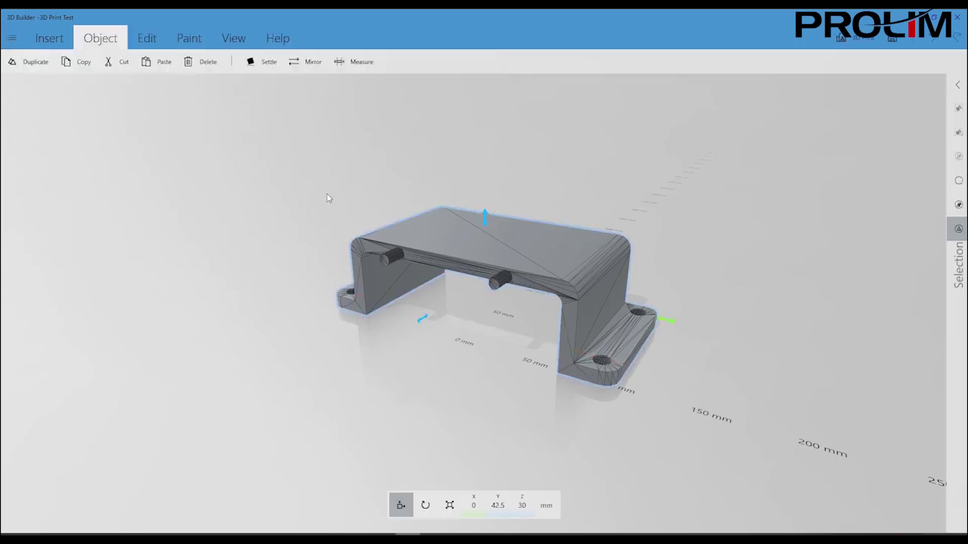
Move the bracket to about X 132, Y 90, Z 64 mm and settle it onto the ground plane.
drag(667, 331, 892, 371)
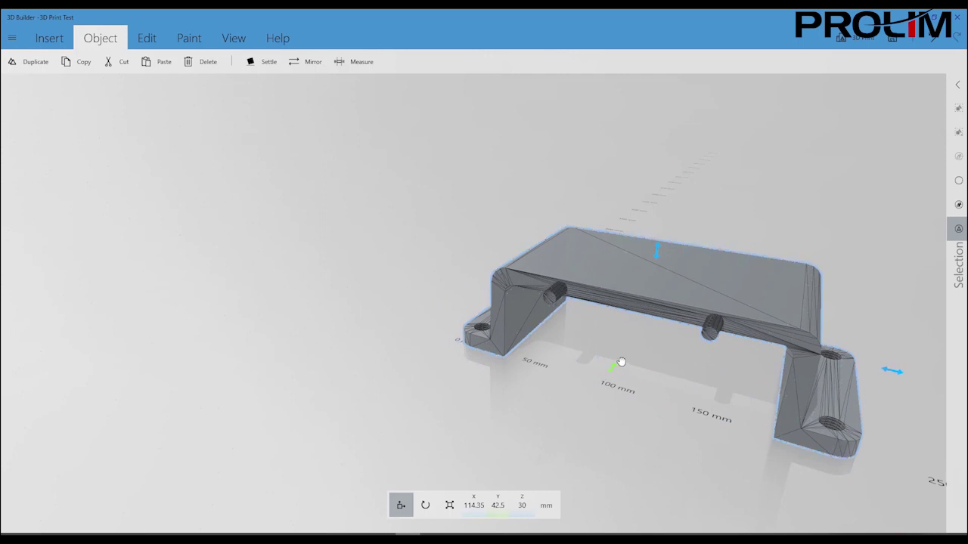
drag(618, 370, 649, 276)
drag(892, 333, 936, 342)
drag(704, 229, 734, 180)
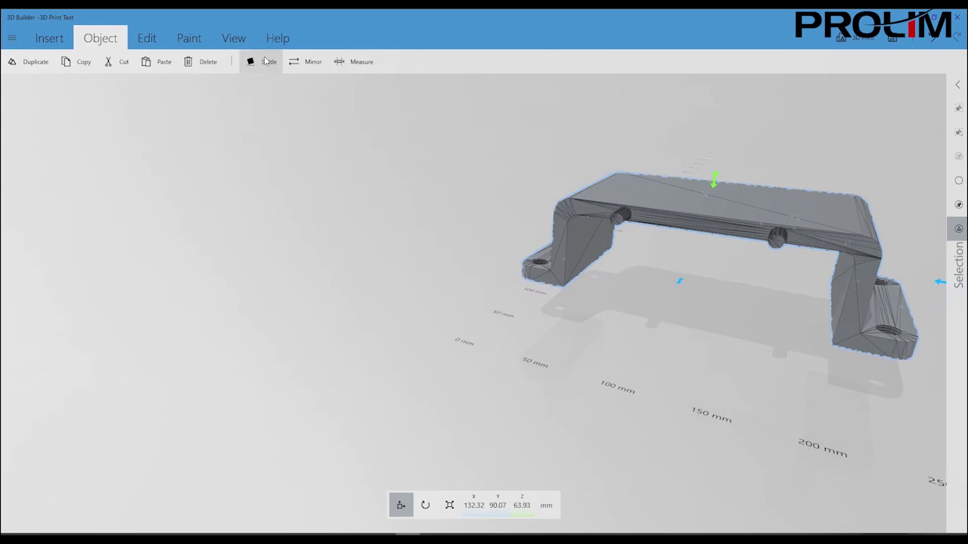
click(266, 62)
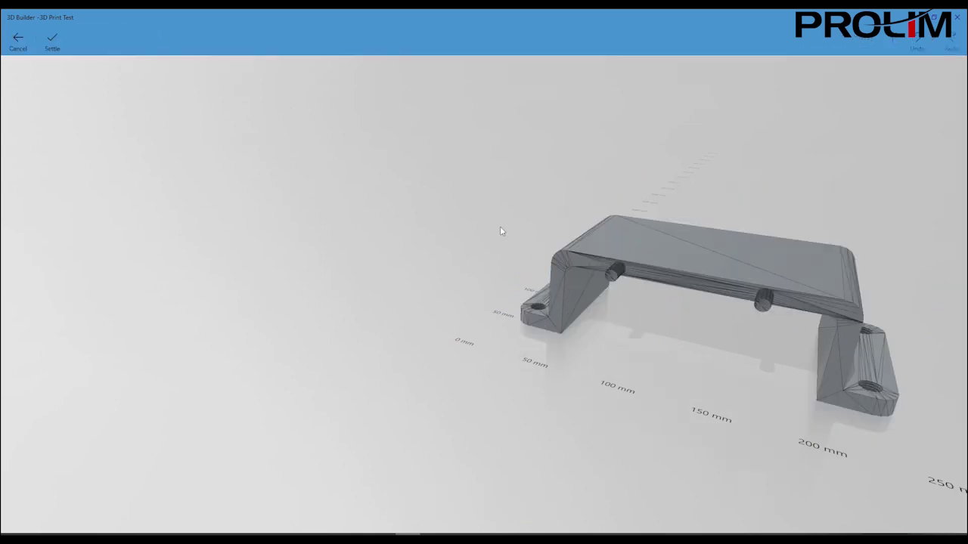
click(53, 40)
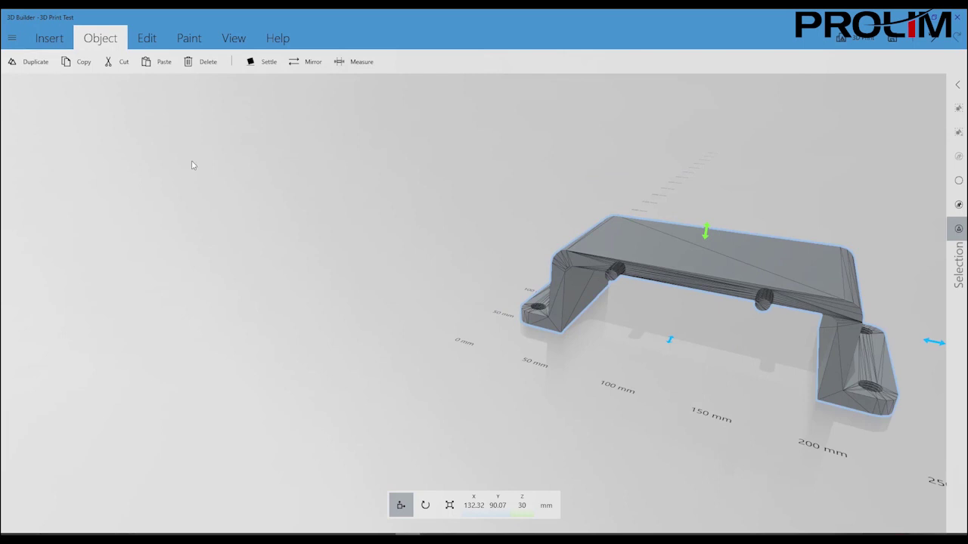
Look through the mesh editing, painting and display options, and close 3D Builder, discarding the scene.
click(144, 39)
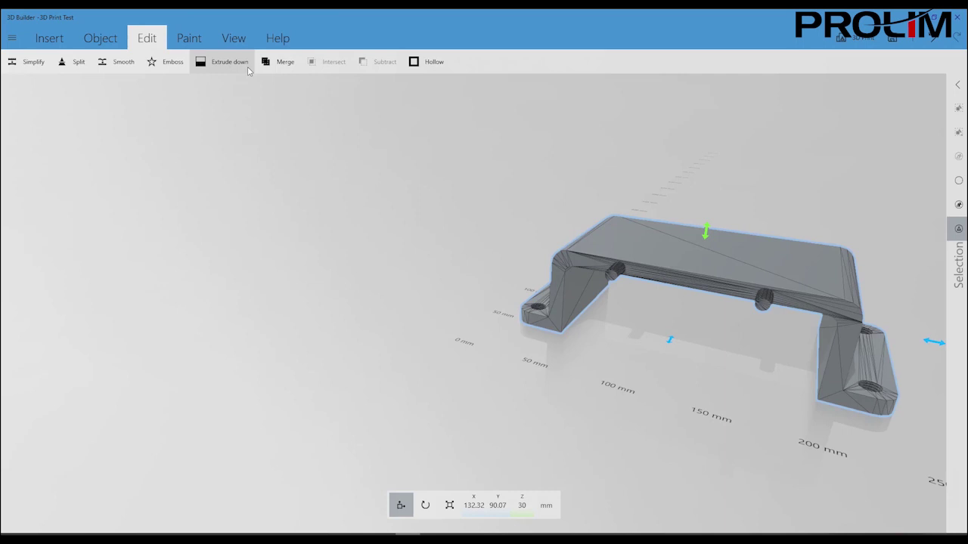
click(186, 38)
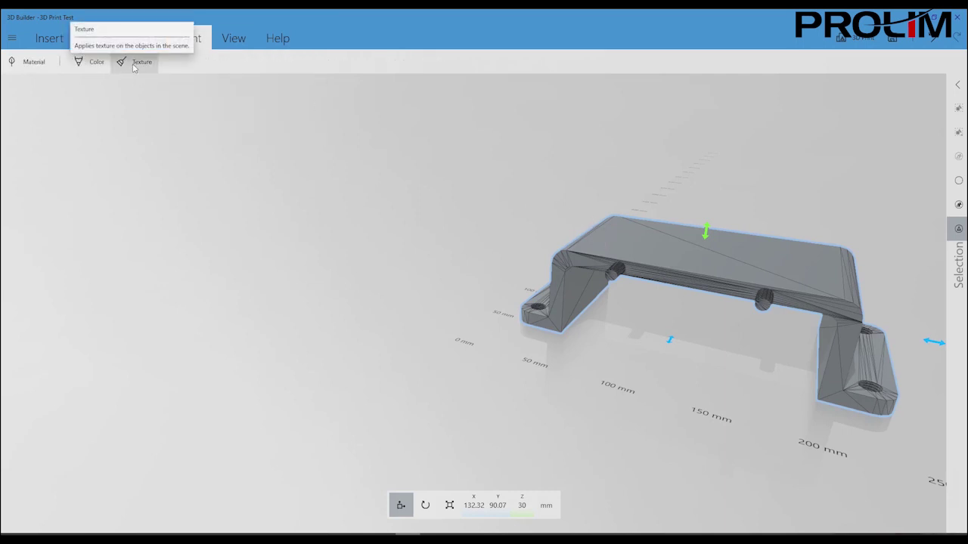
click(41, 67)
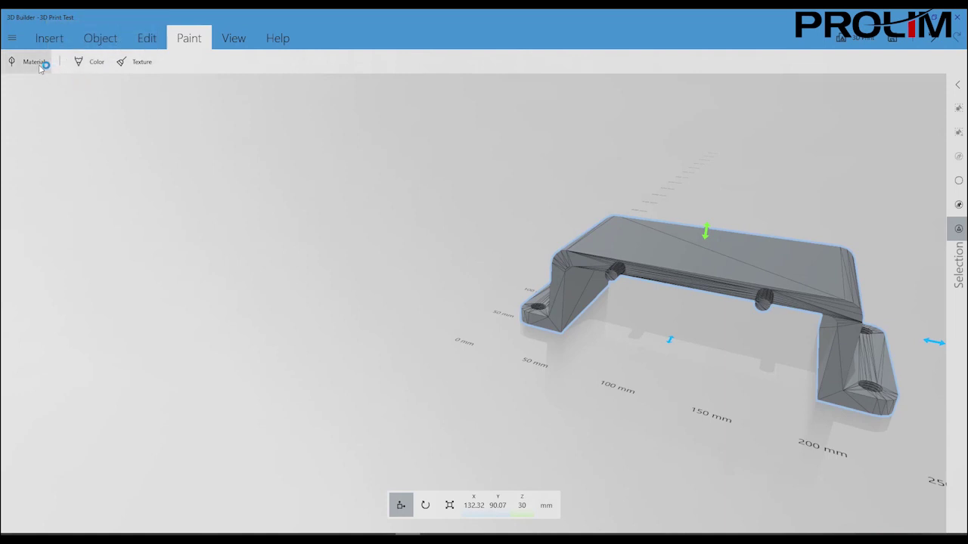
click(233, 41)
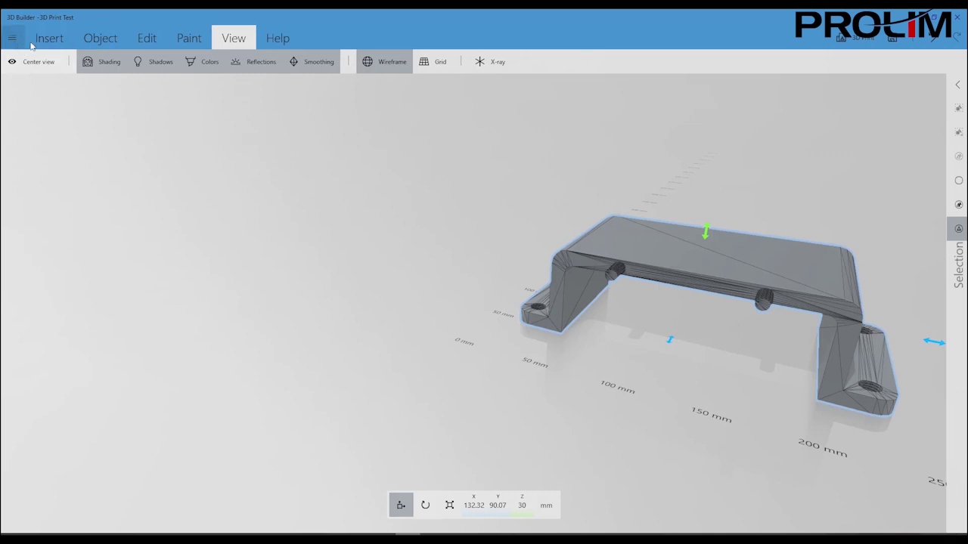
click(956, 16)
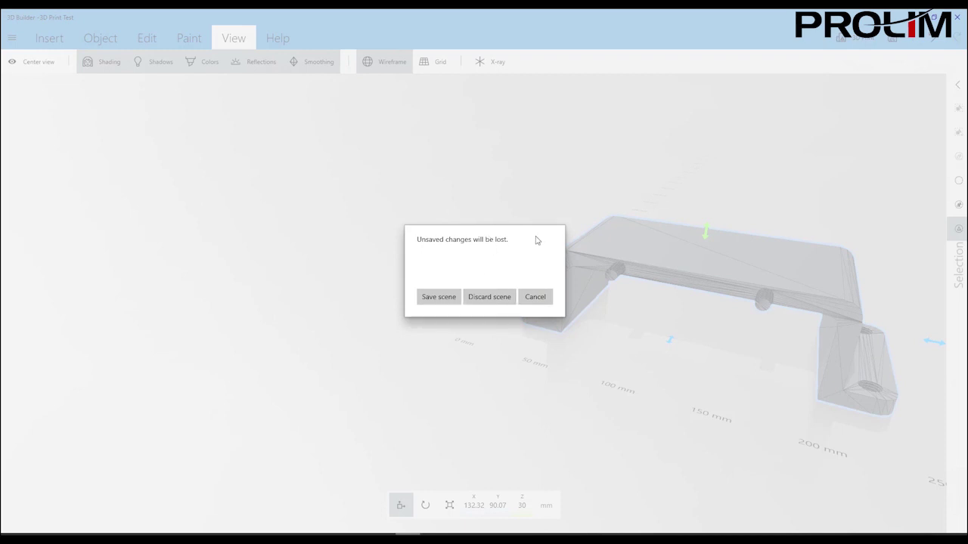
click(490, 298)
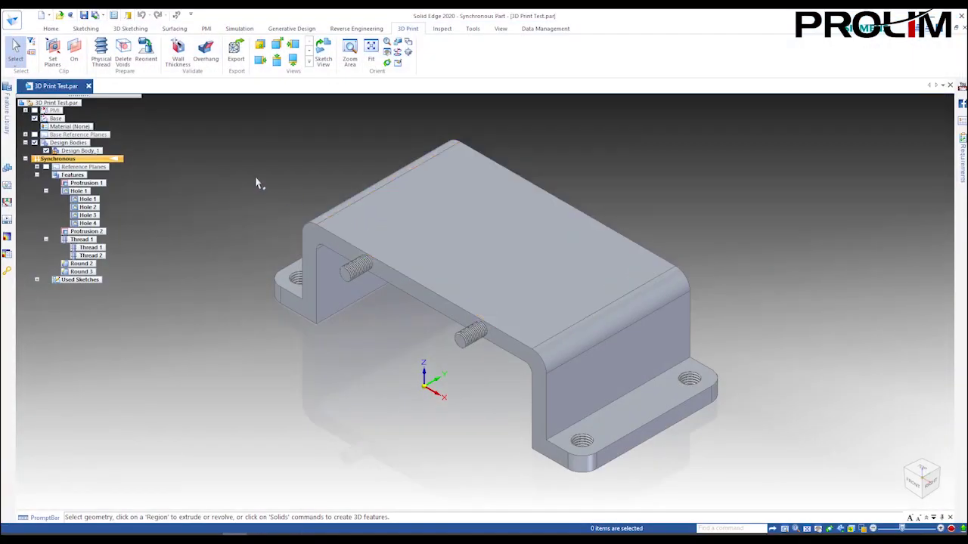